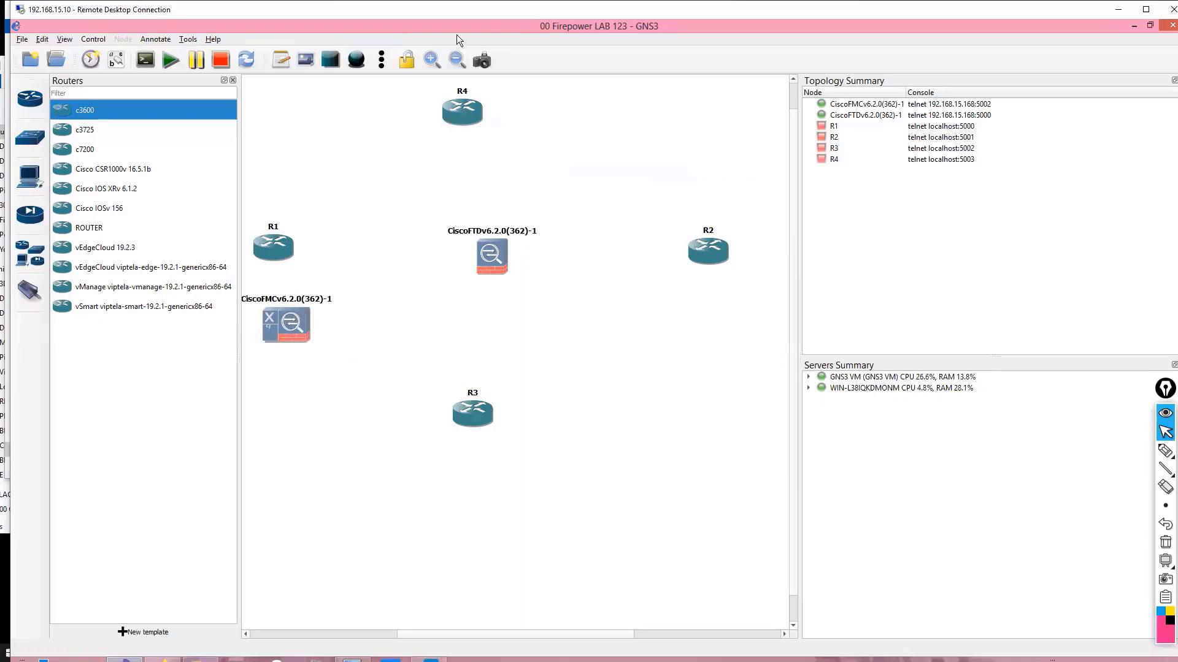
Step: Maximise the remote desktop window so the Firepower LAB 123 topology fills the screen
{"action": "double_click", "coordinate": [518, 12]}
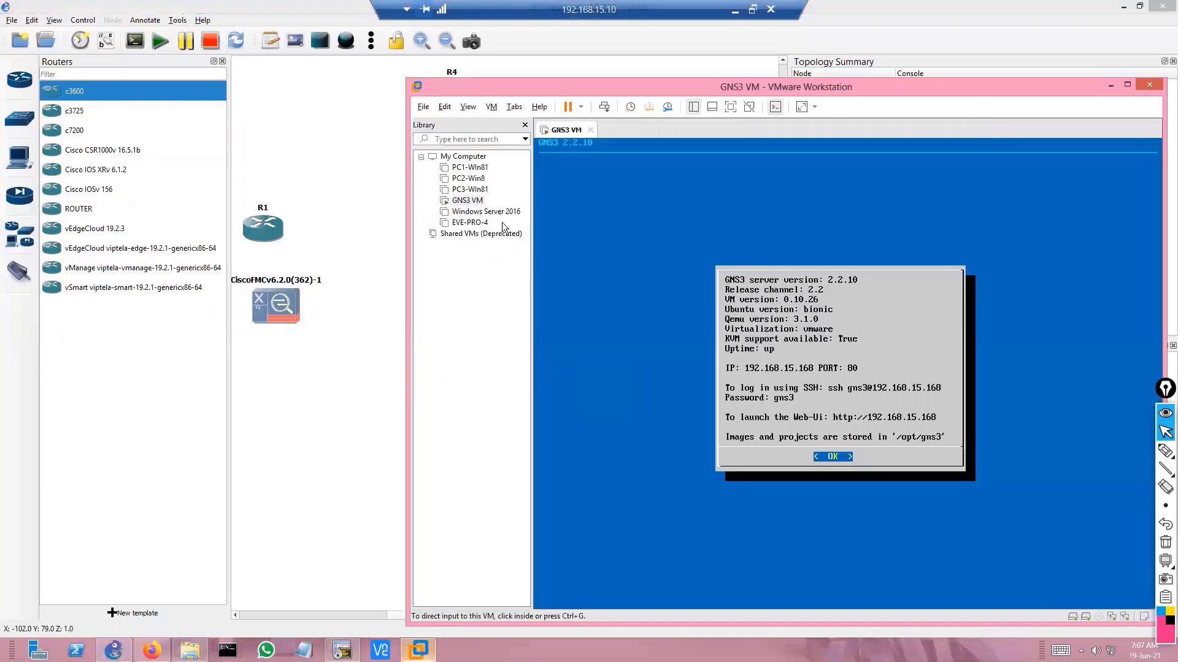
Step: Open the PC1-Win81 virtual machine in VMware Workstation and power it on
{"action": "left_click", "coordinate": [474, 169]}
{"action": "double_click", "coordinate": [474, 170]}
{"action": "left_click", "coordinate": [578, 175]}
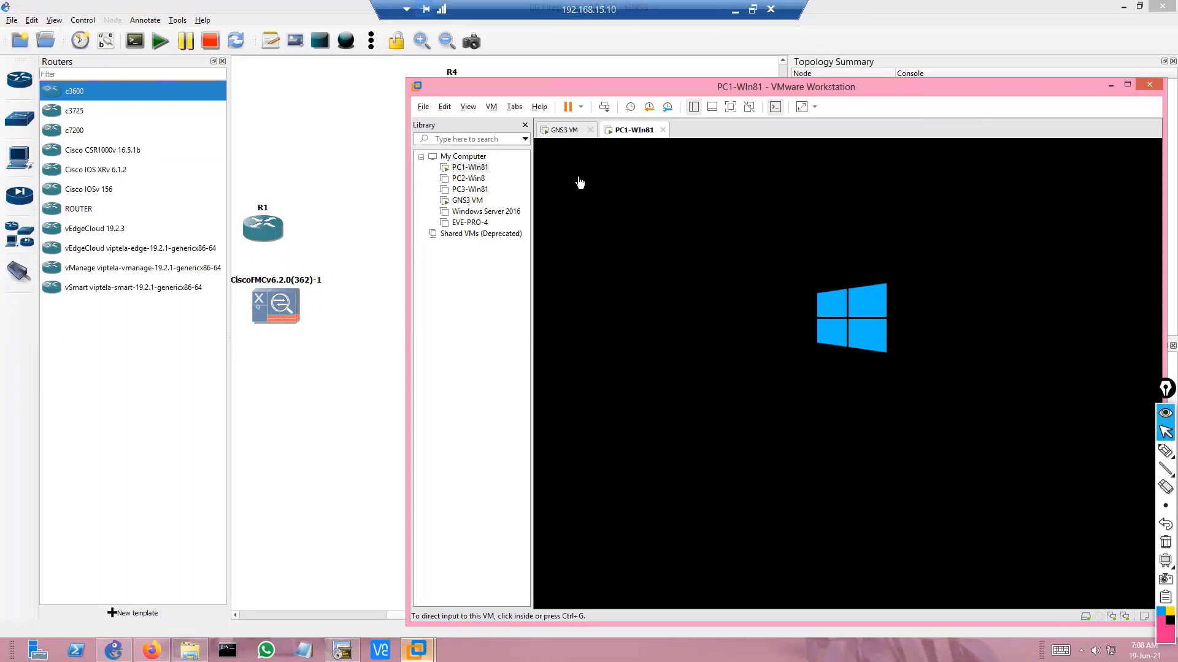
Step: Reposition the PC1-Win81 window, glancing back at GNS3 before returning to VMware
{"action": "left_click", "coordinate": [423, 106]}
{"action": "mouse_move", "coordinate": [445, 107]}
{"action": "left_click", "coordinate": [593, 88]}
{"action": "left_click_drag", "start_coordinate": [606, 92], "coordinate": [609, 77]}
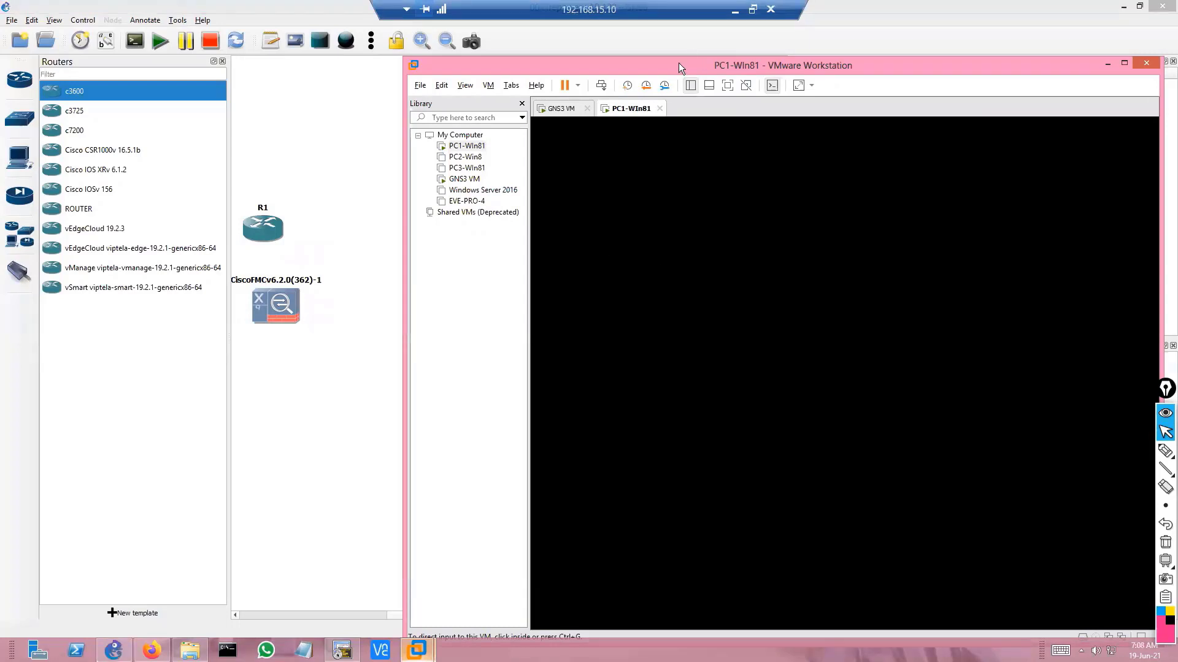
{"action": "left_click_drag", "start_coordinate": [678, 64], "coordinate": [690, 58]}
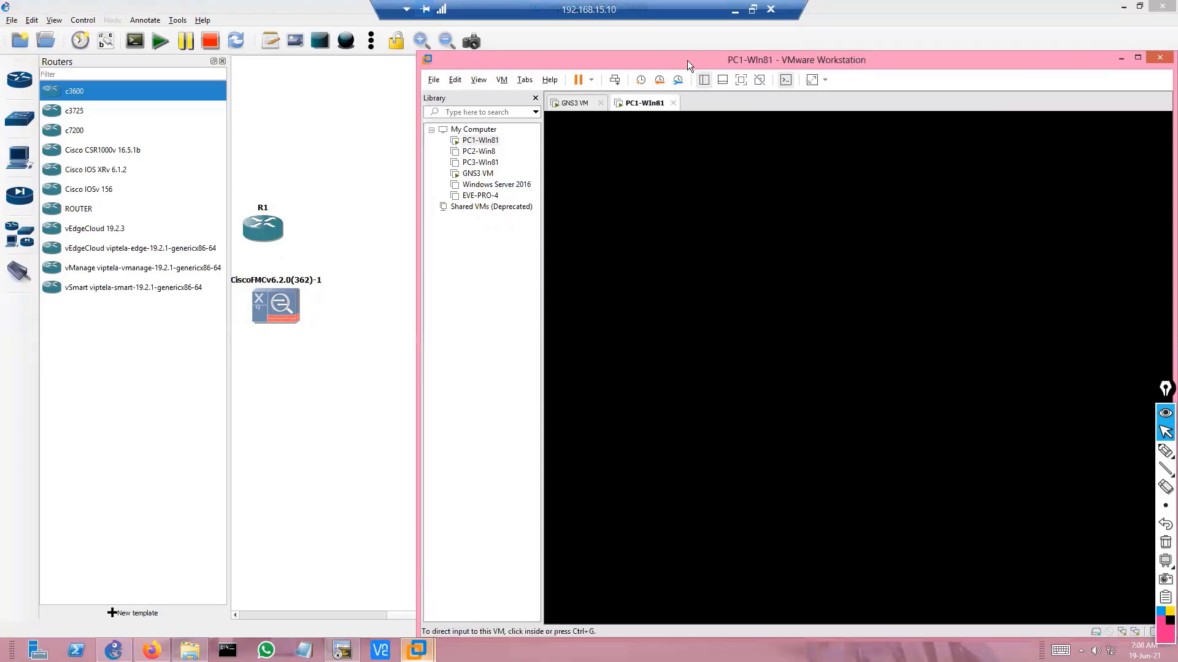
{"action": "left_click", "coordinate": [361, 360]}
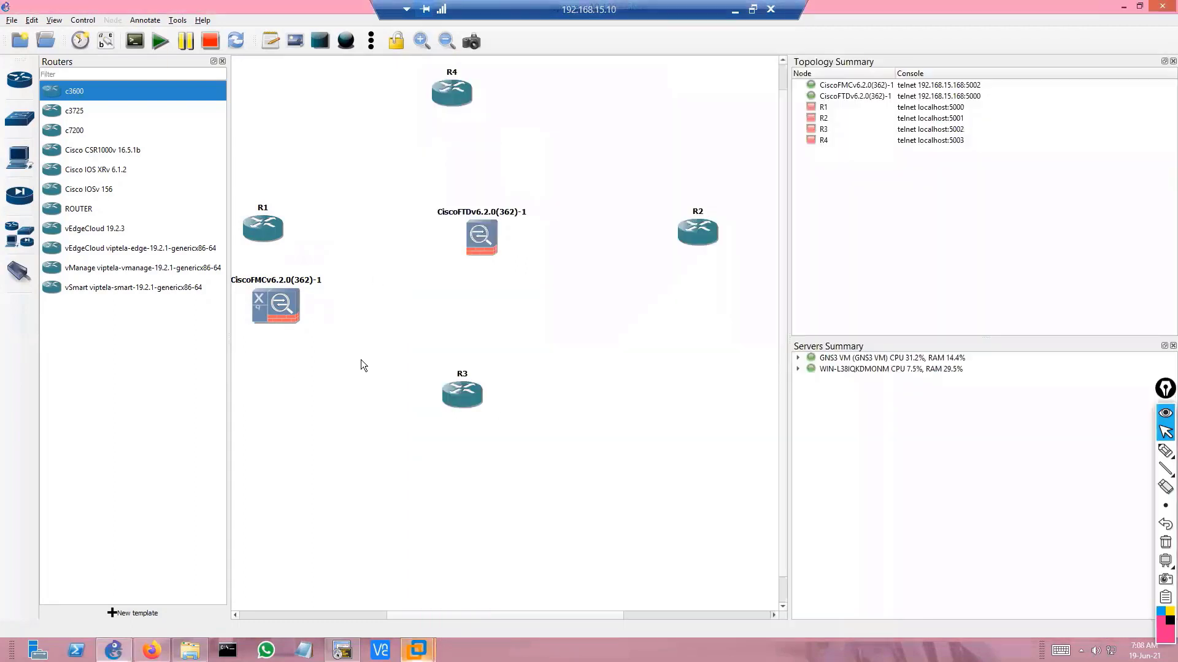
{"action": "key", "text": "alt+Tab"}
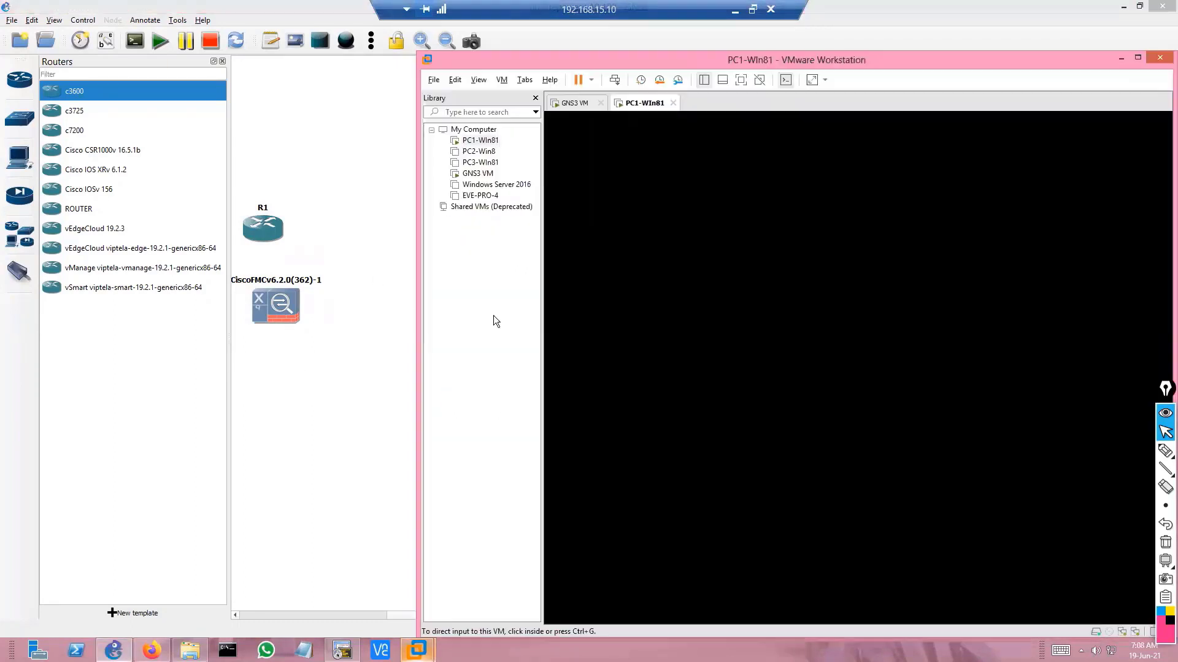
Step: Open PC1-Win81's settings to view its first network adapter on VMnet3 (Host-only)
{"action": "right_click", "coordinate": [649, 108]}
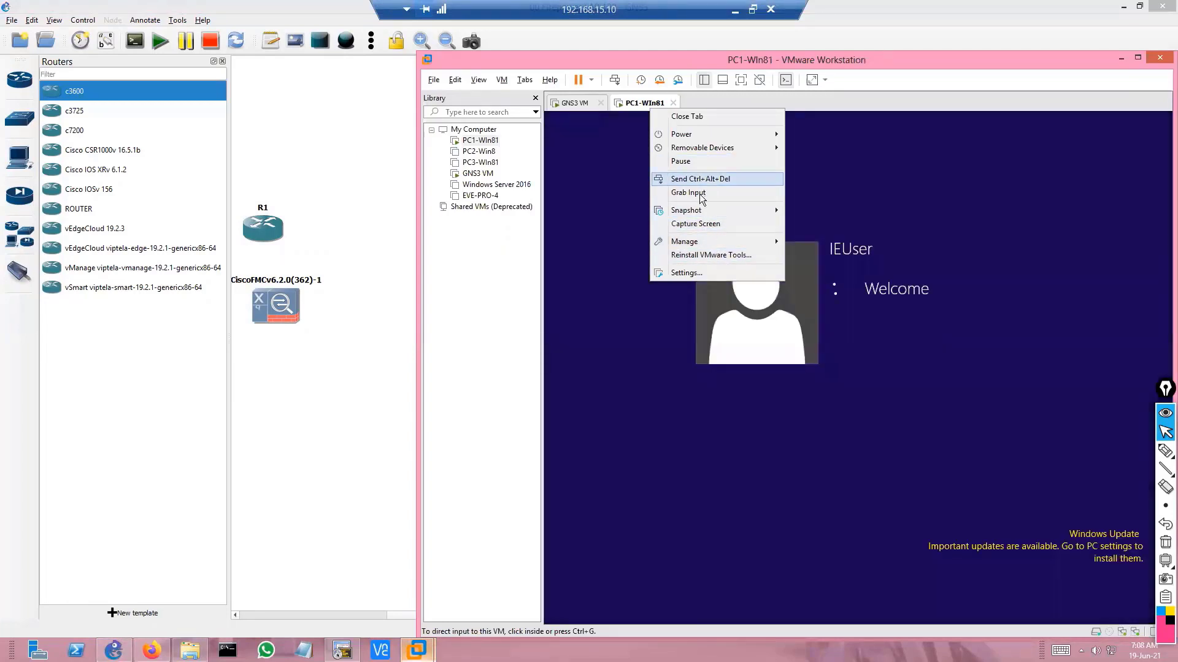
{"action": "left_click", "coordinate": [706, 273]}
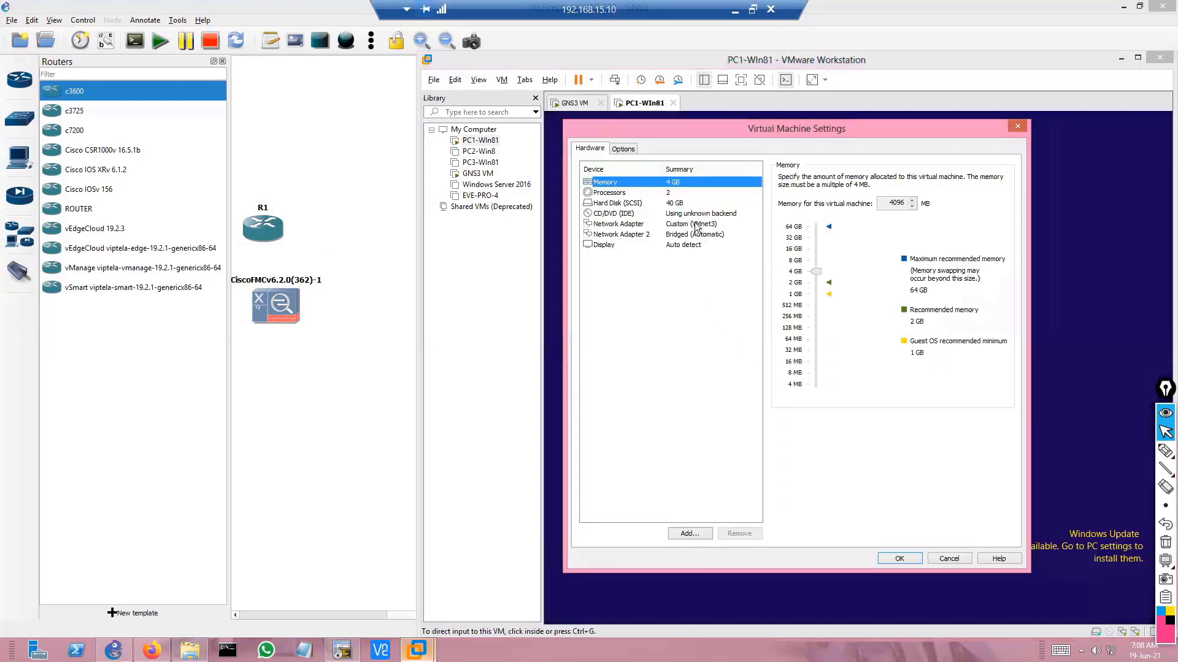
{"action": "left_click", "coordinate": [697, 225]}
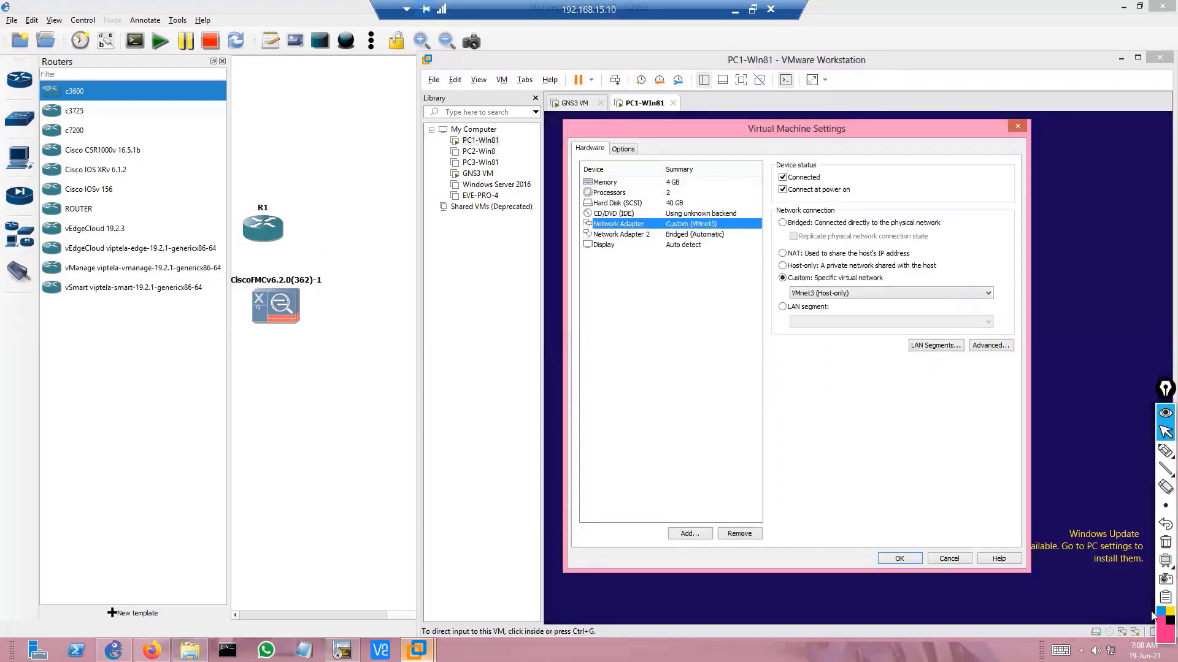
{"action": "right_click", "coordinate": [1110, 650]}
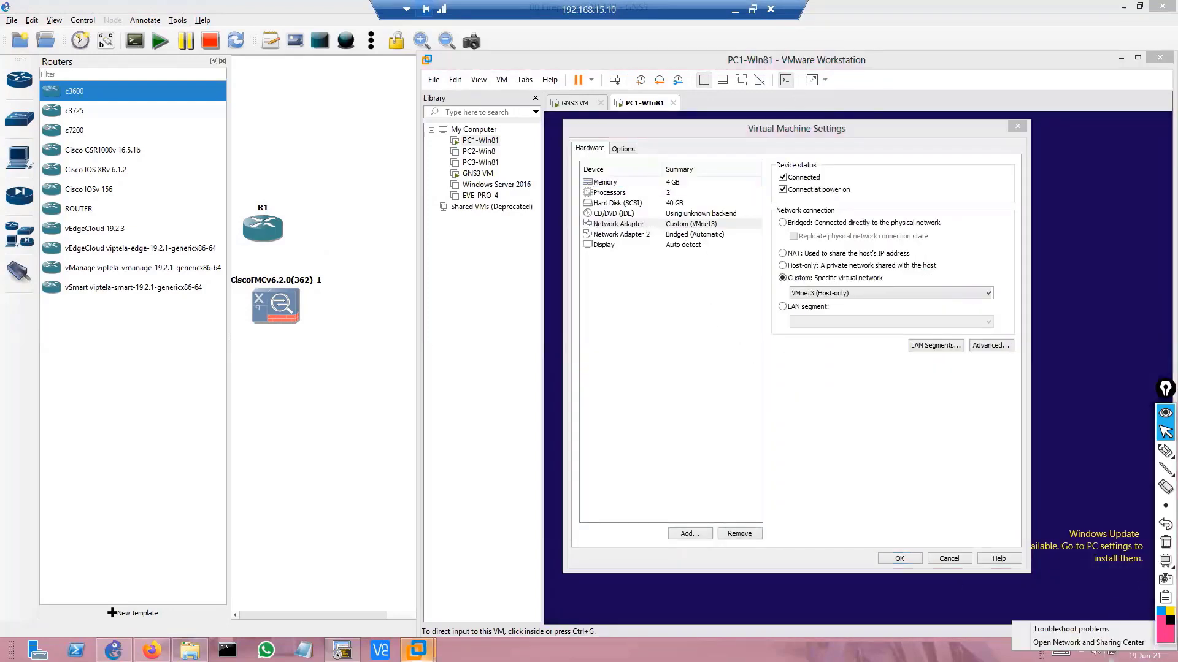
Step: Review the host's Ethernet and VMnet adapters via Network and Sharing Center's adapter list
{"action": "left_click", "coordinate": [1088, 643]}
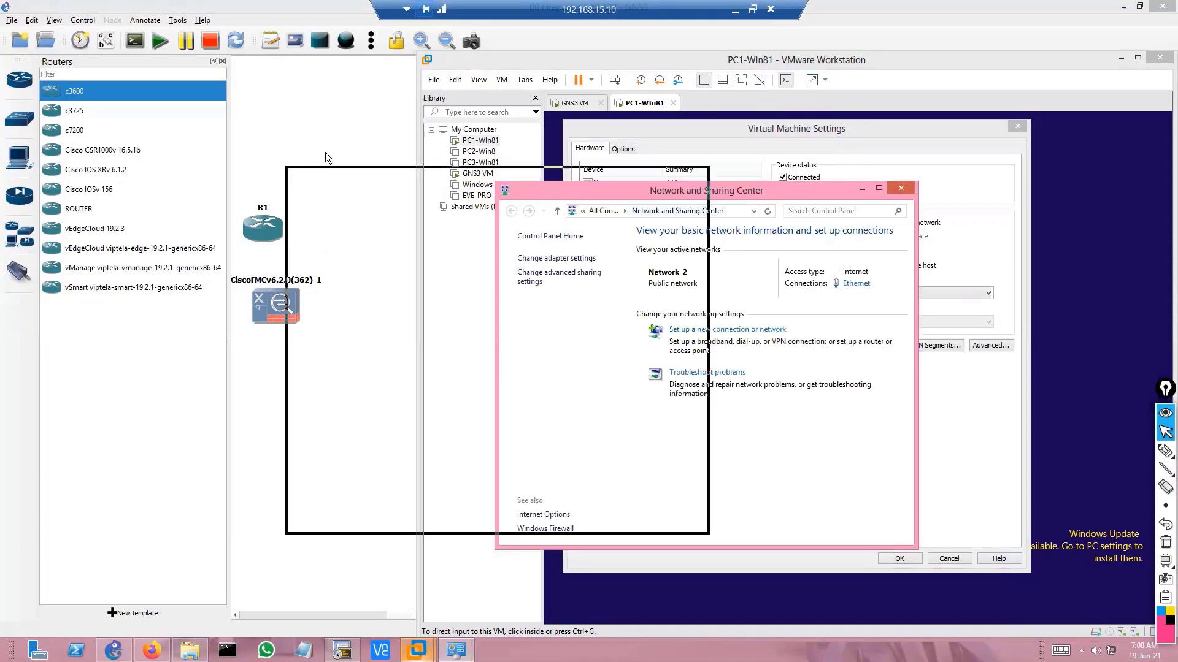
{"action": "left_click_drag", "start_coordinate": [325, 154], "coordinate": [46, 141]}
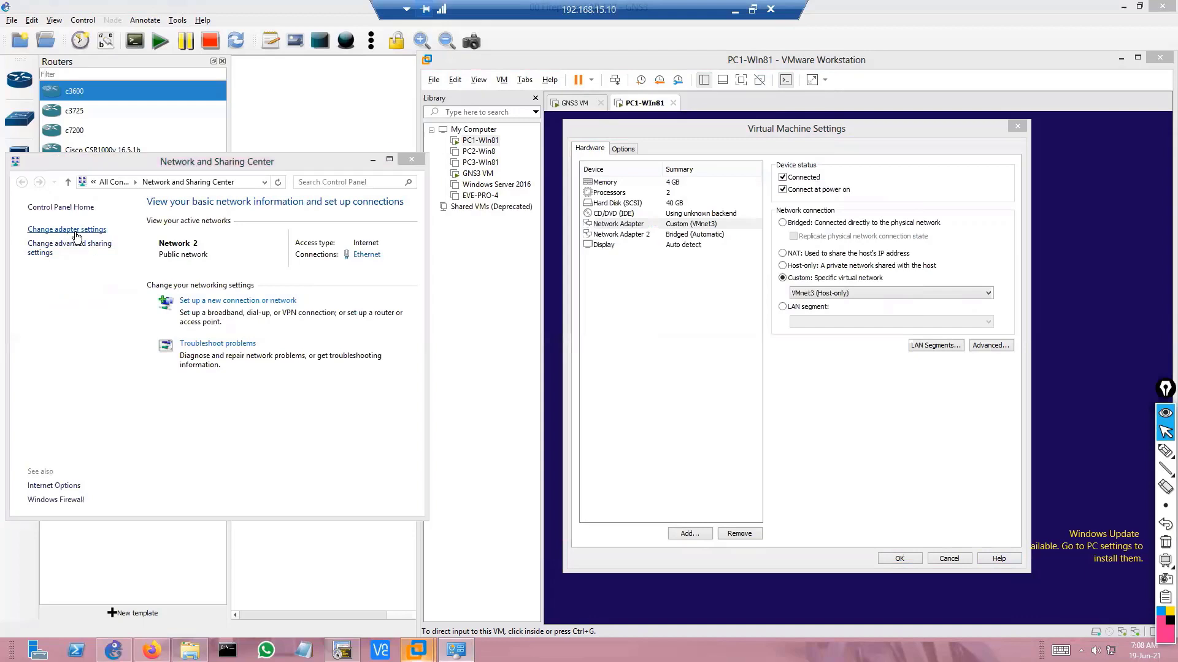
{"action": "left_click", "coordinate": [75, 230]}
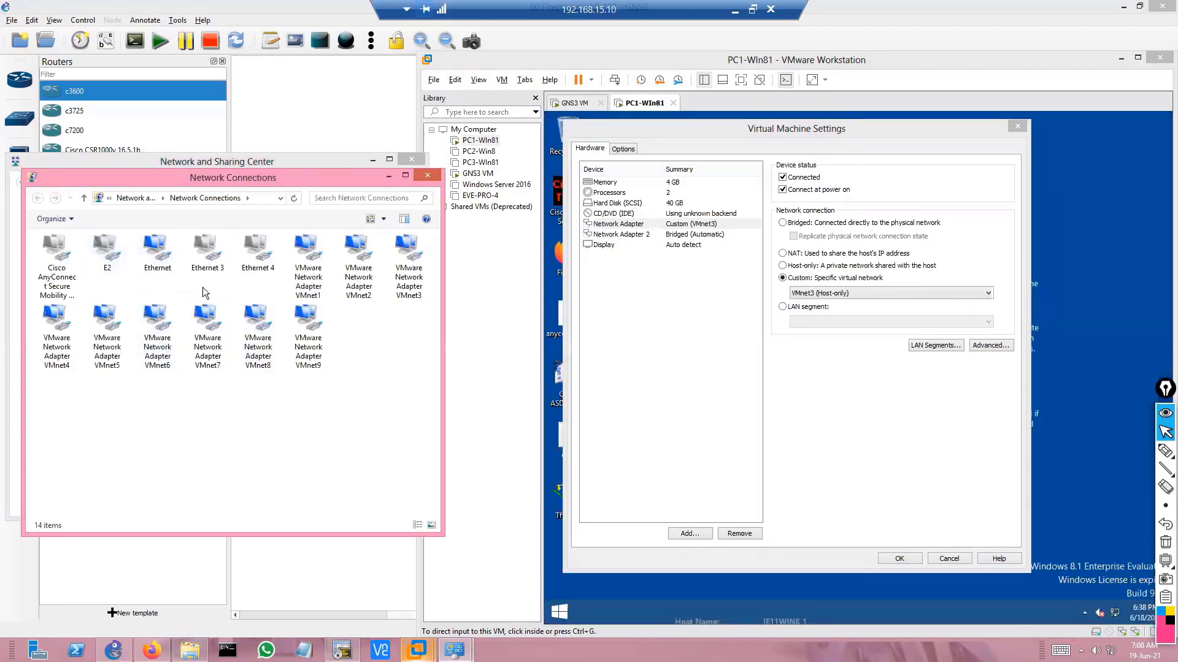
{"action": "left_click_drag", "start_coordinate": [189, 255], "coordinate": [276, 251]}
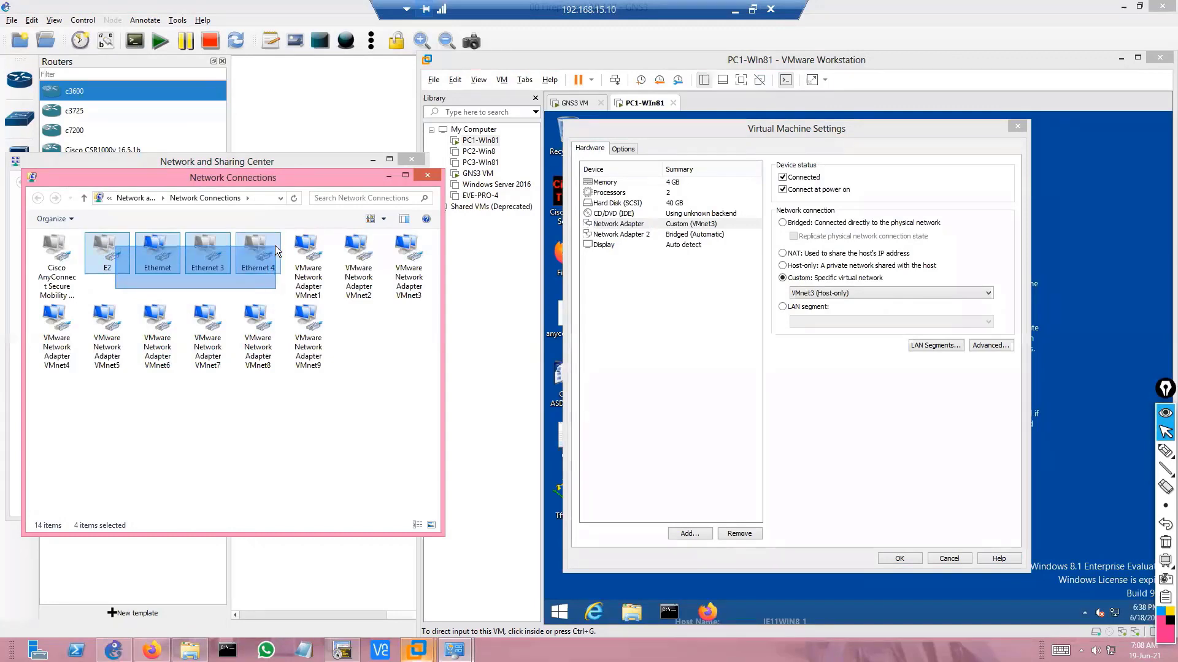
{"action": "left_click_drag", "start_coordinate": [263, 442], "coordinate": [403, 258]}
{"action": "left_click", "coordinate": [427, 175]}
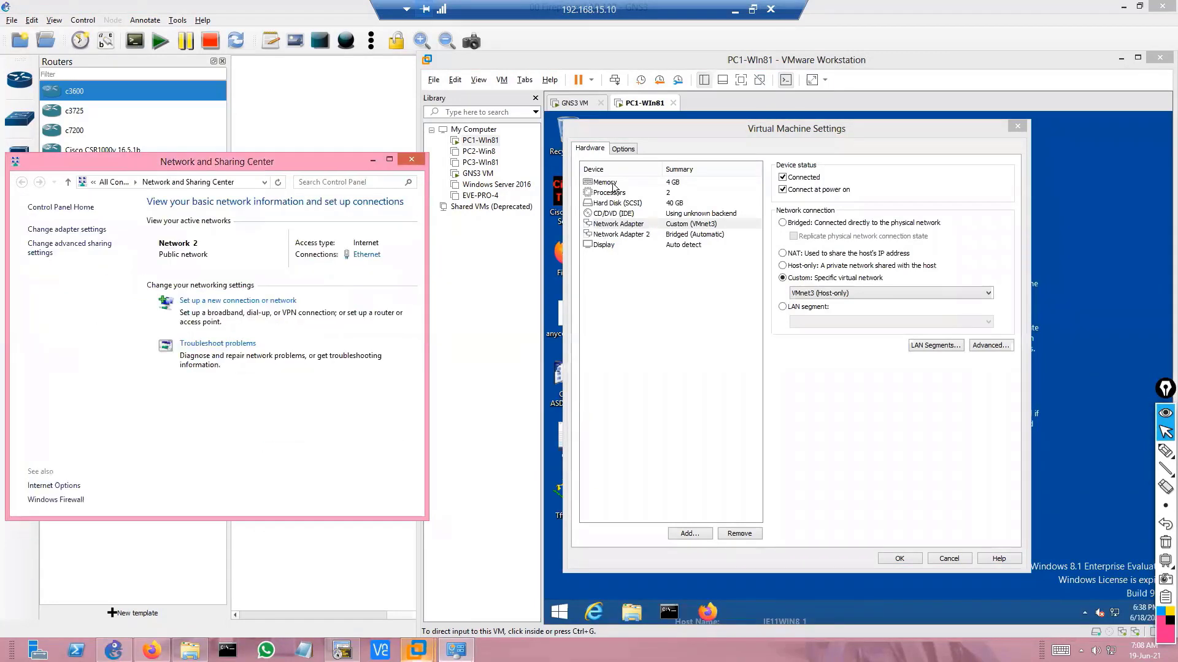
Step: Close VM settings, then open and close the Virtual Network Editor from the Edit menu
{"action": "left_click", "coordinate": [1017, 126]}
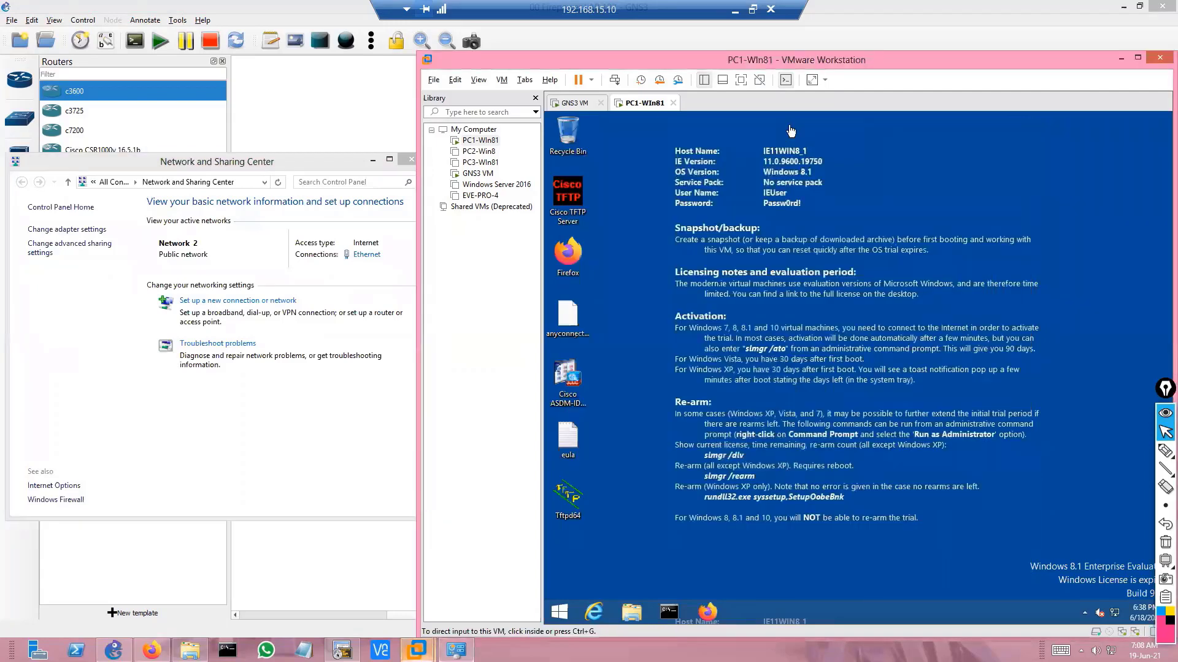
{"action": "left_click", "coordinate": [481, 81]}
{"action": "mouse_move", "coordinate": [503, 86]}
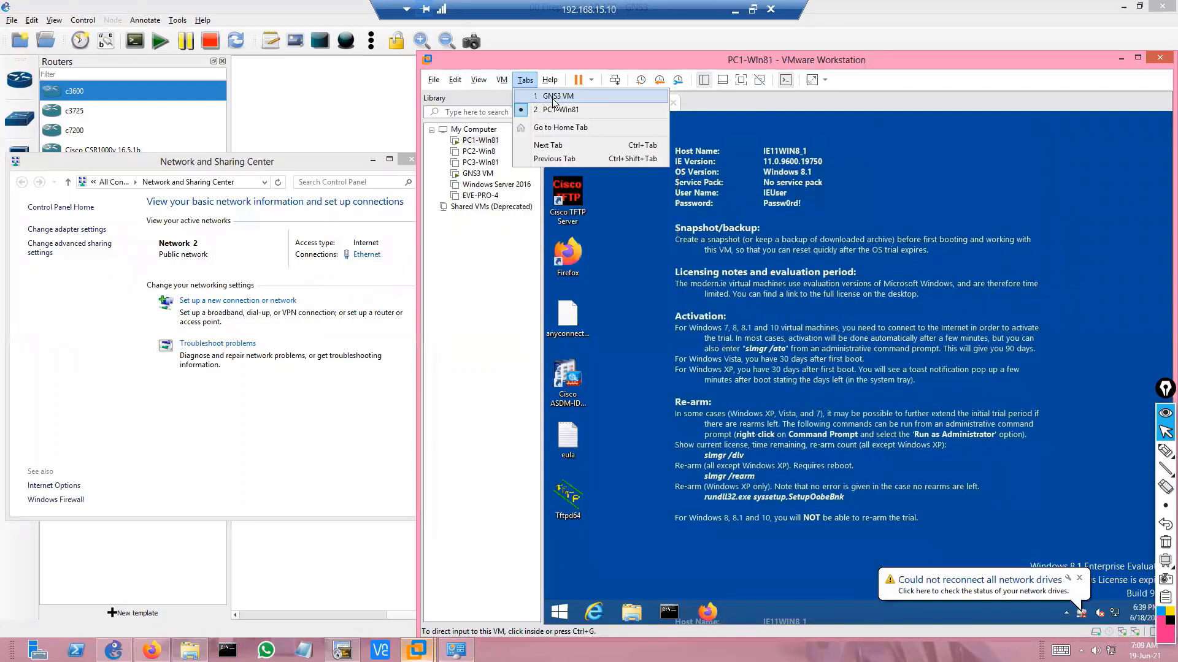
{"action": "mouse_move", "coordinate": [455, 81]}
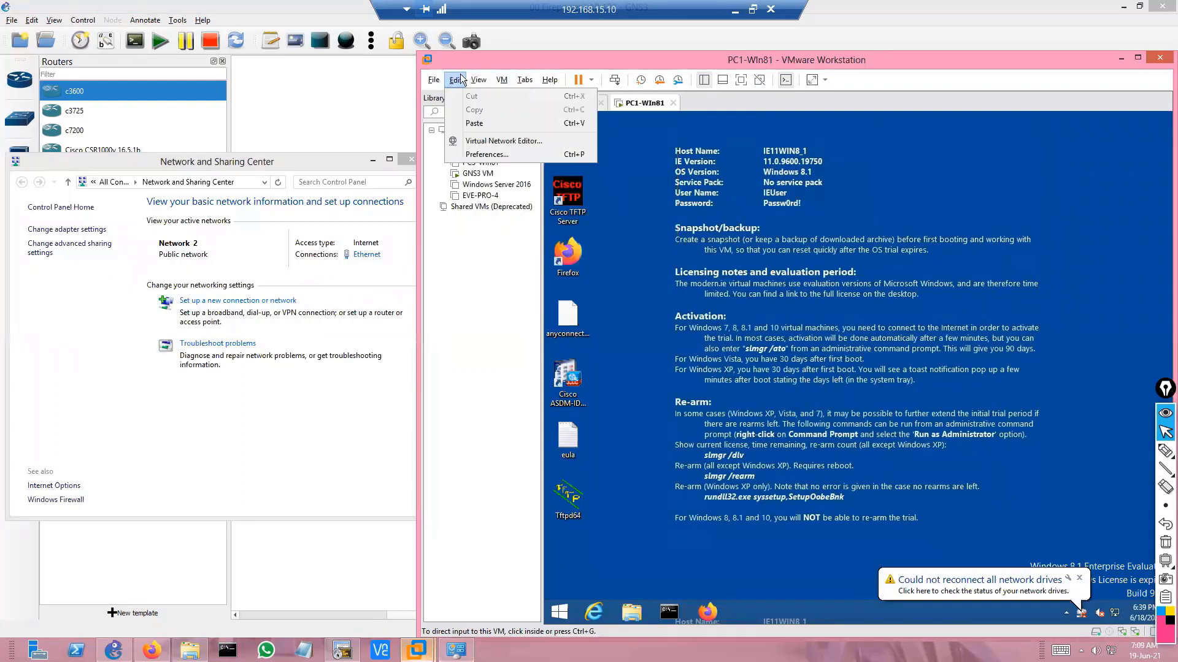
{"action": "left_click", "coordinate": [491, 141]}
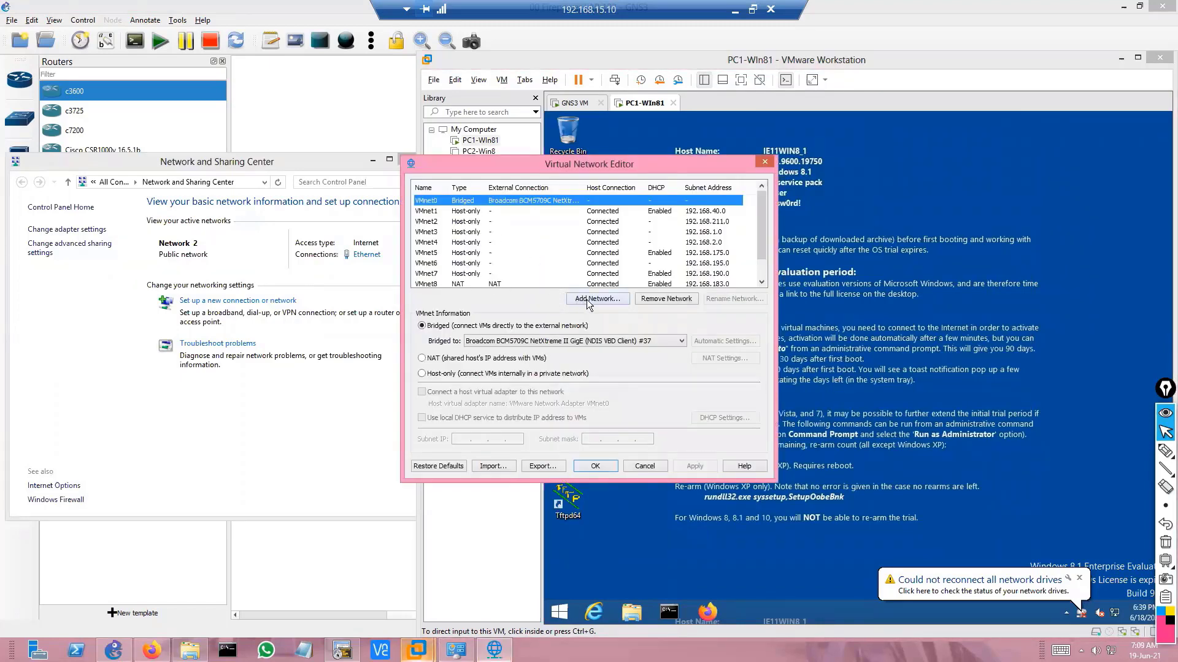
{"action": "left_click", "coordinate": [763, 161]}
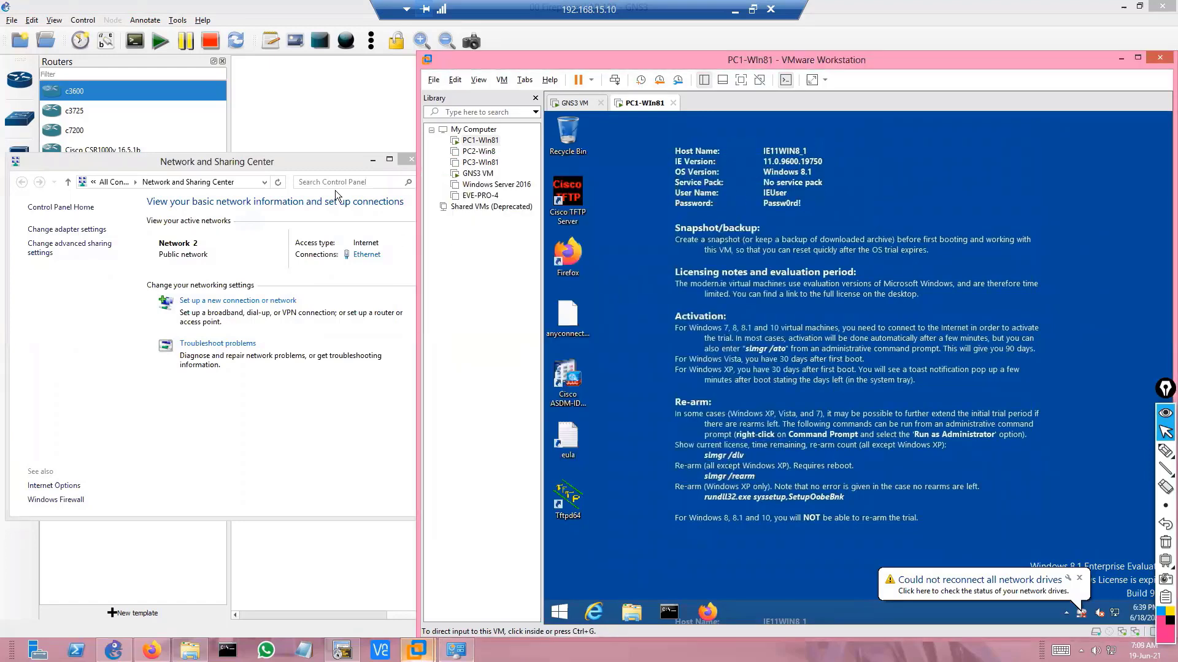
Step: Close Network and Sharing Center, confirm PC1-Win81's adapter stays on VMnet3 (Host-only), and cancel
{"action": "left_click", "coordinate": [411, 159]}
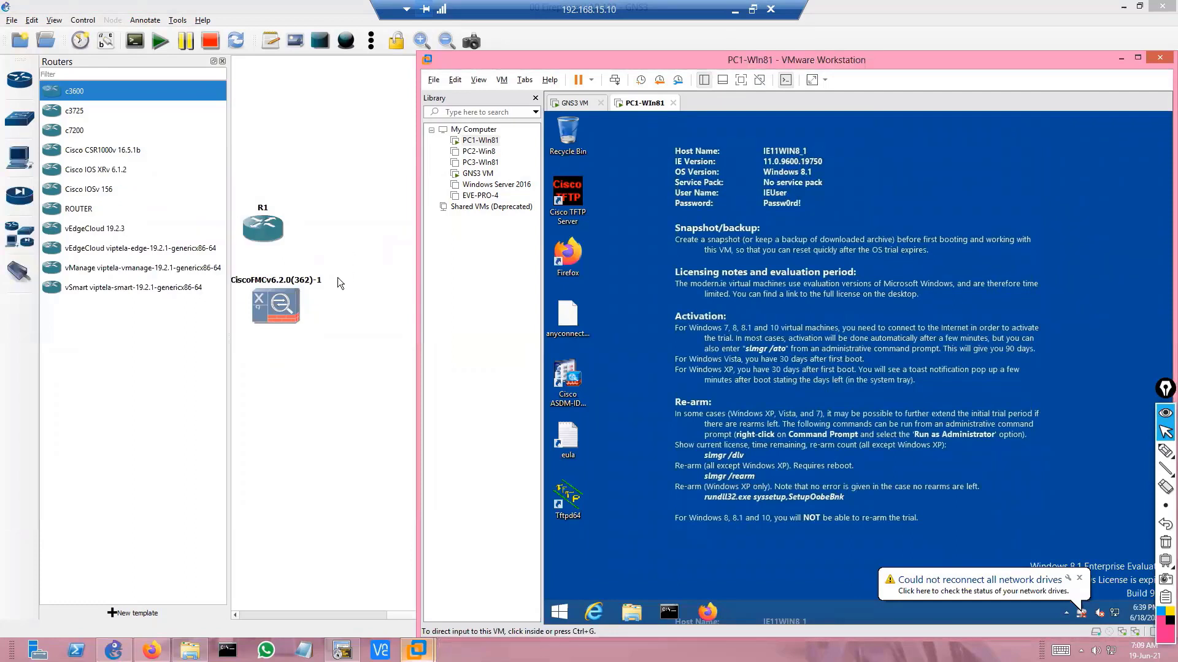
{"action": "right_click", "coordinate": [636, 102]}
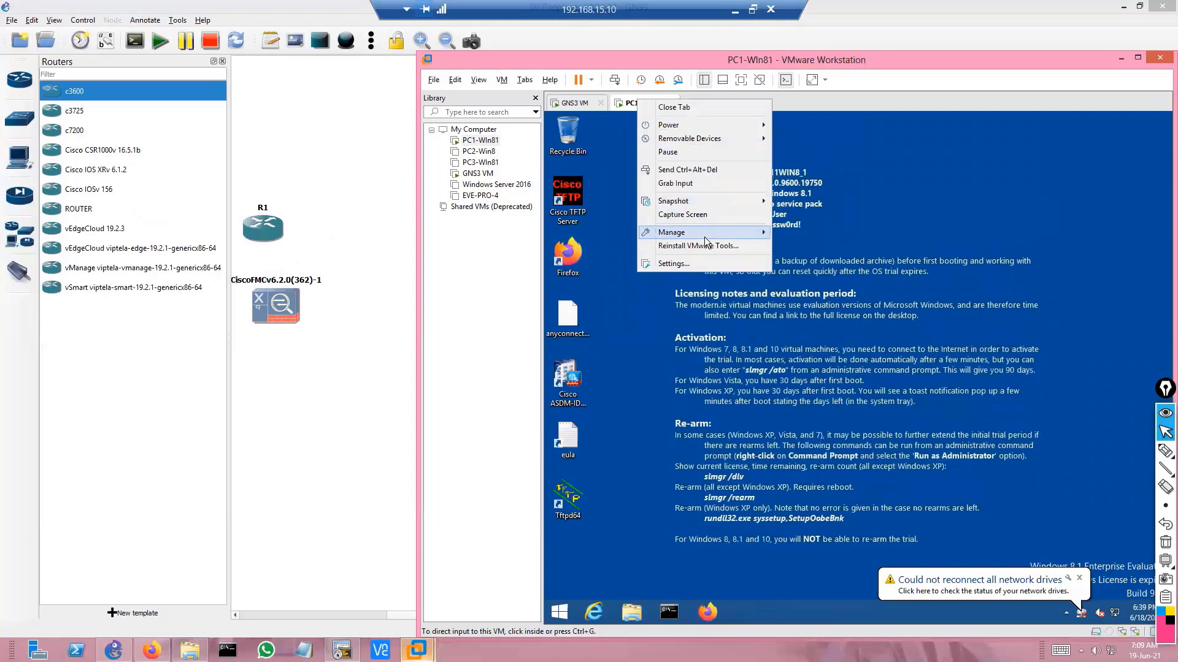
{"action": "left_click", "coordinate": [674, 263]}
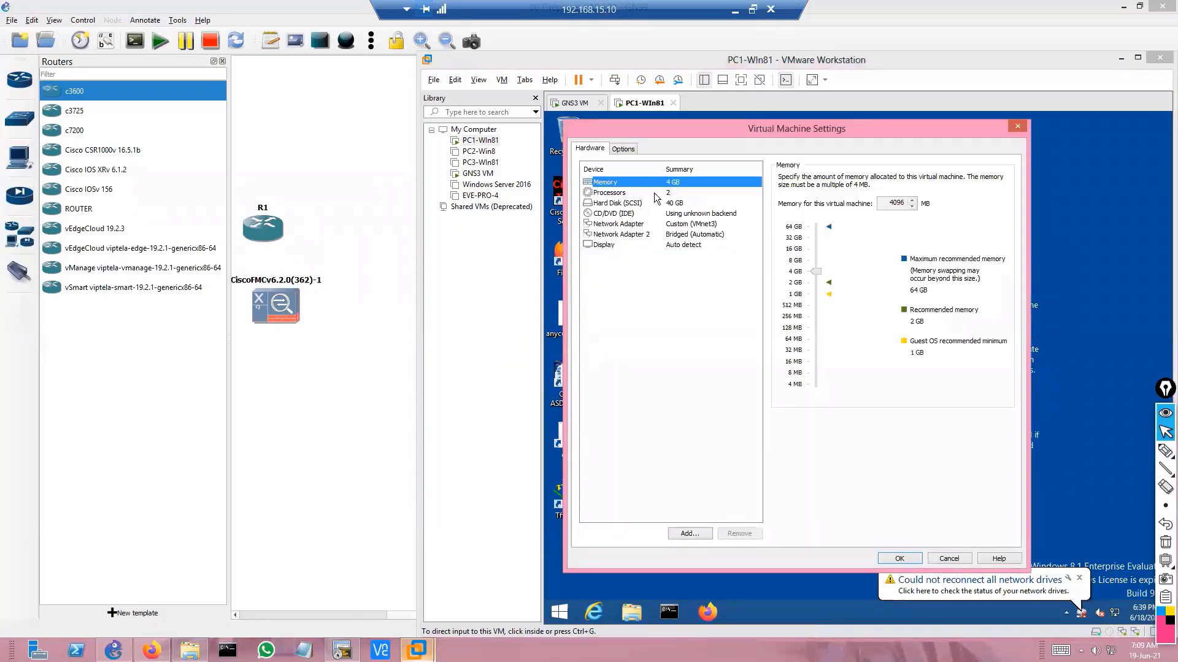
{"action": "left_click", "coordinate": [675, 225]}
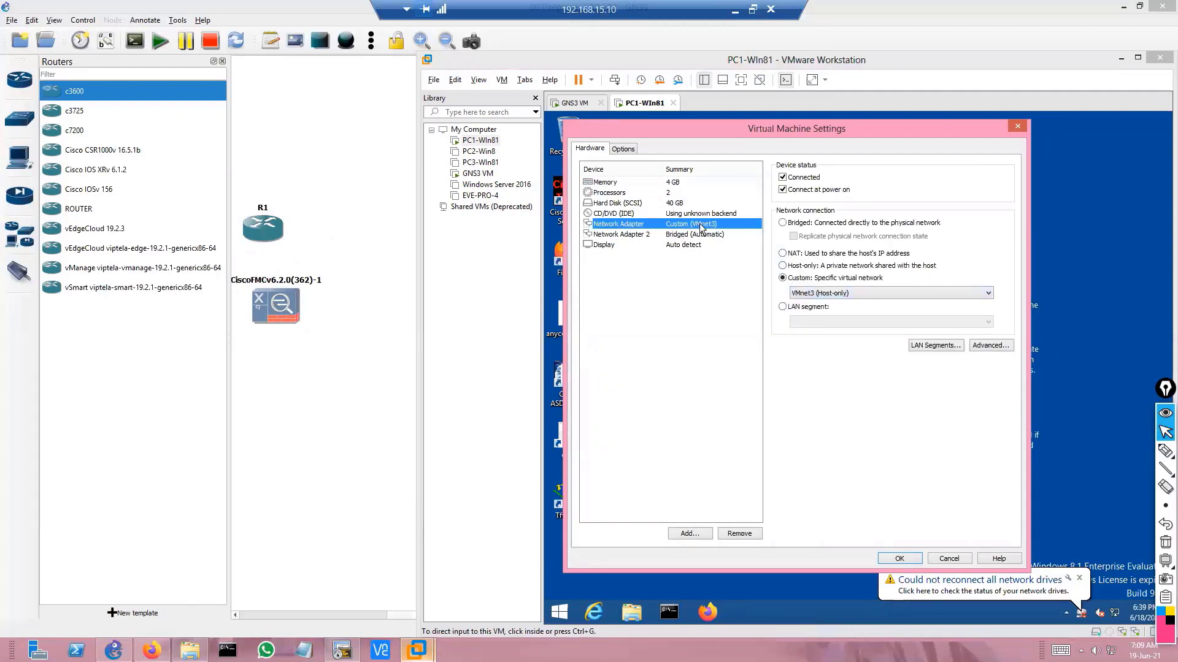
{"action": "left_click", "coordinate": [828, 294]}
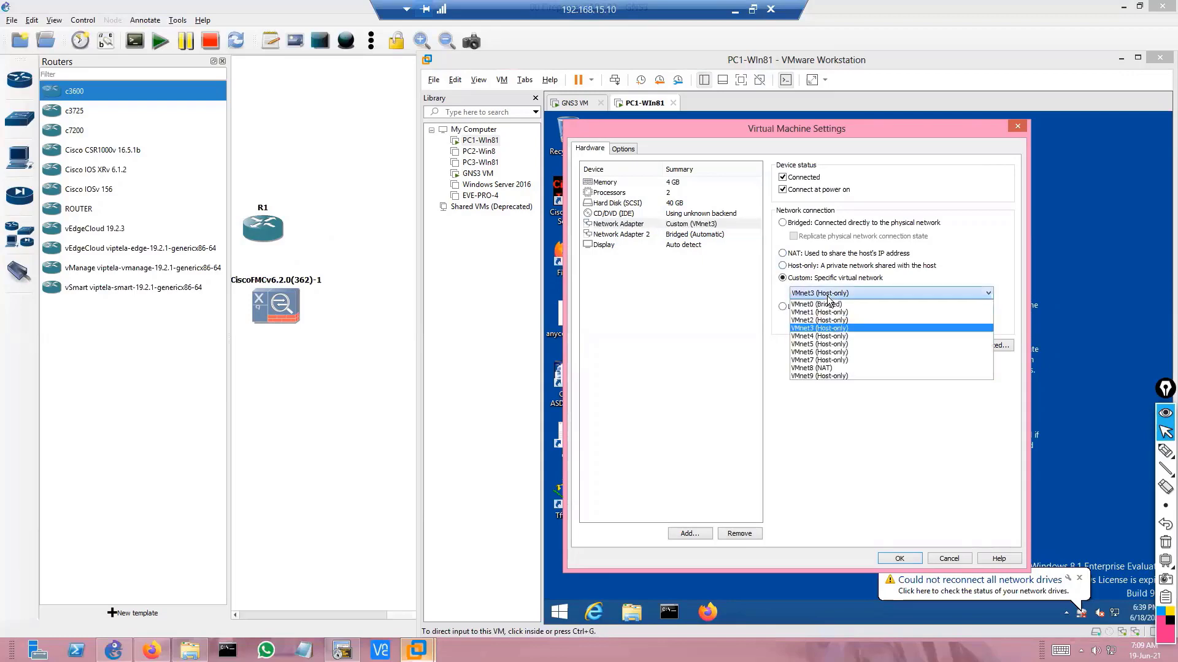
{"action": "left_click", "coordinate": [829, 294]}
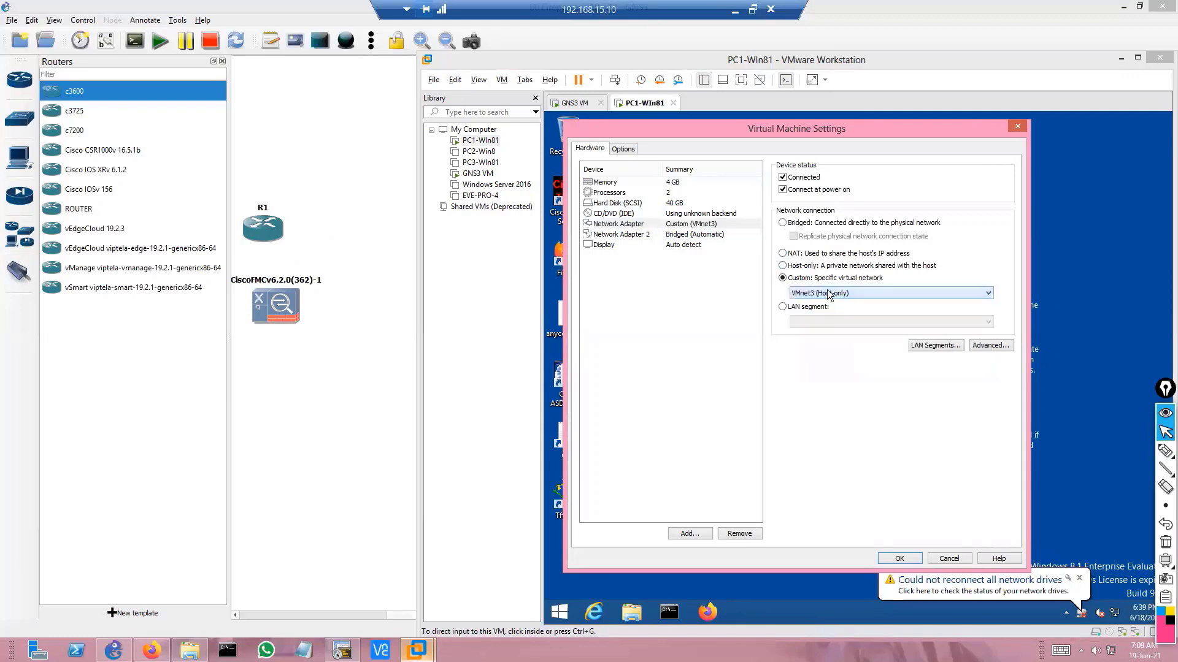
{"action": "left_click", "coordinate": [951, 558]}
Step: Drop a Cloud node below the FMC and left of R3, accepting the default server
{"action": "left_click", "coordinate": [306, 405]}
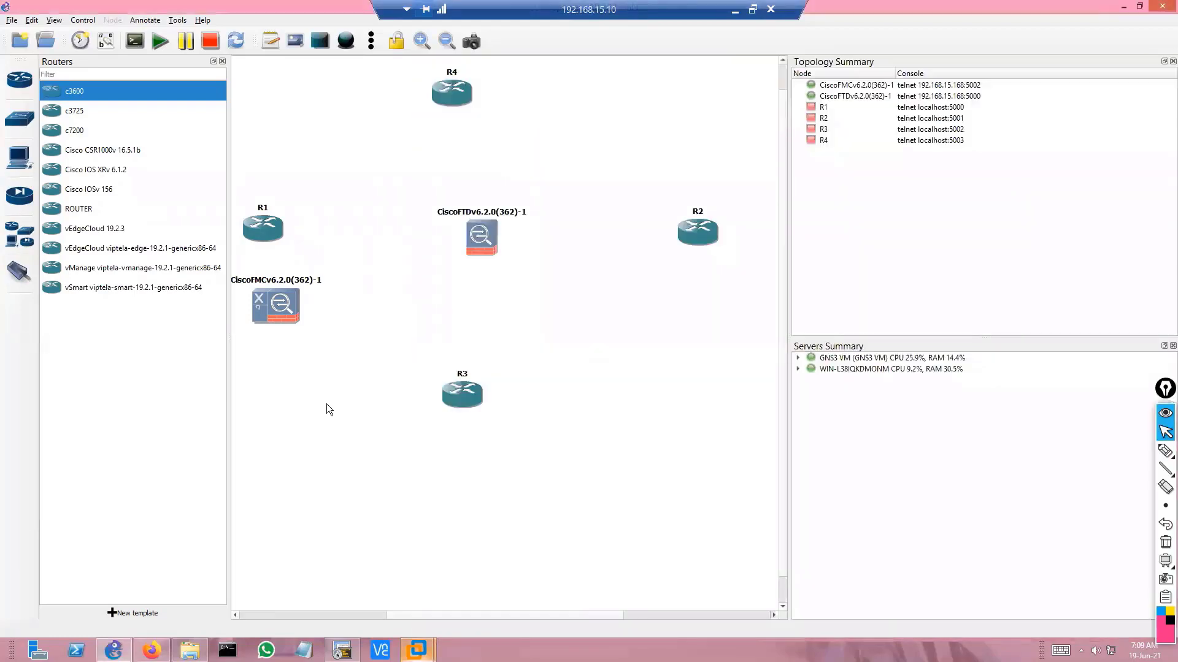
{"action": "left_click", "coordinate": [22, 228]}
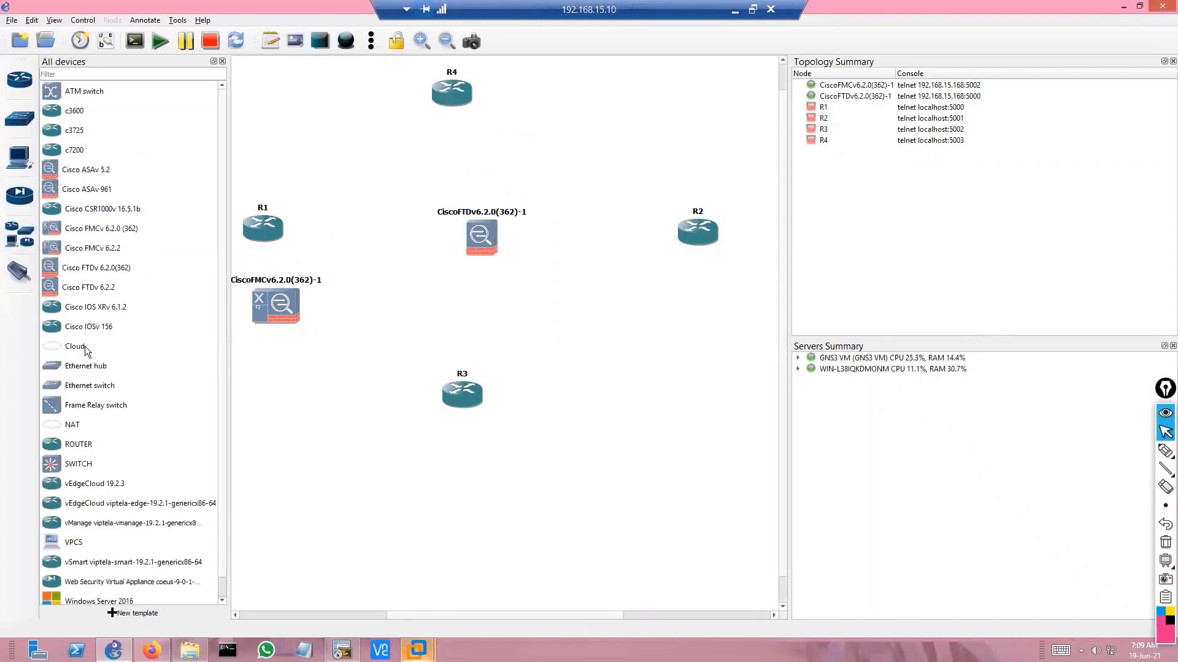
{"action": "left_click_drag", "start_coordinate": [85, 346], "coordinate": [280, 400]}
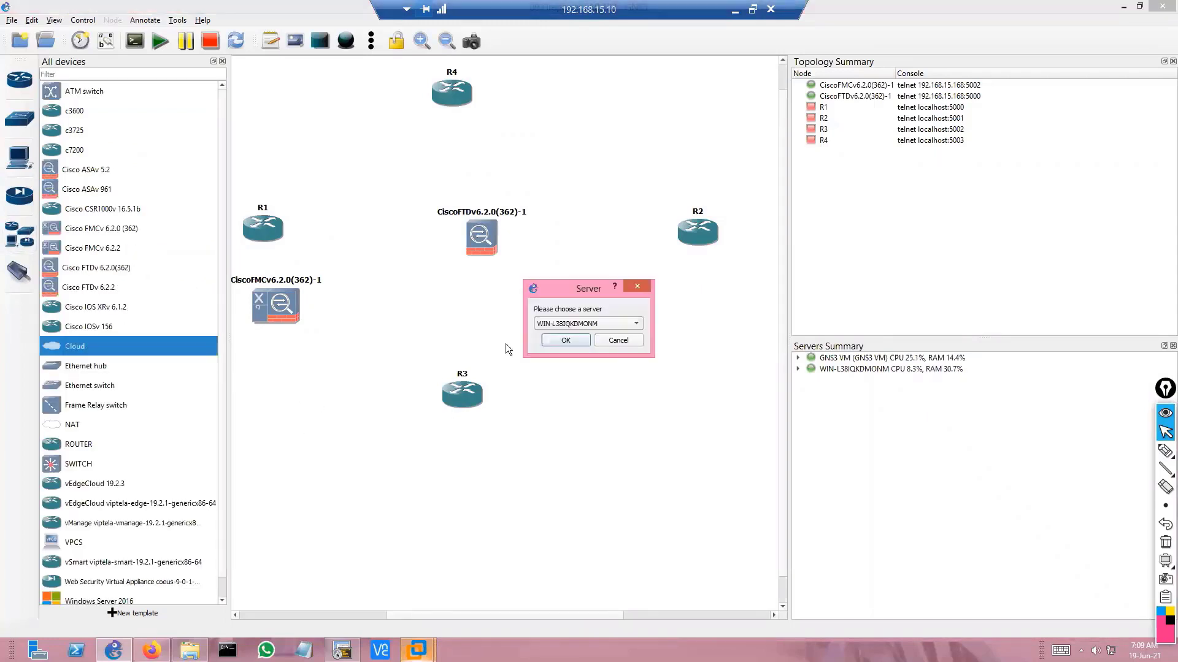
{"action": "left_click", "coordinate": [565, 341]}
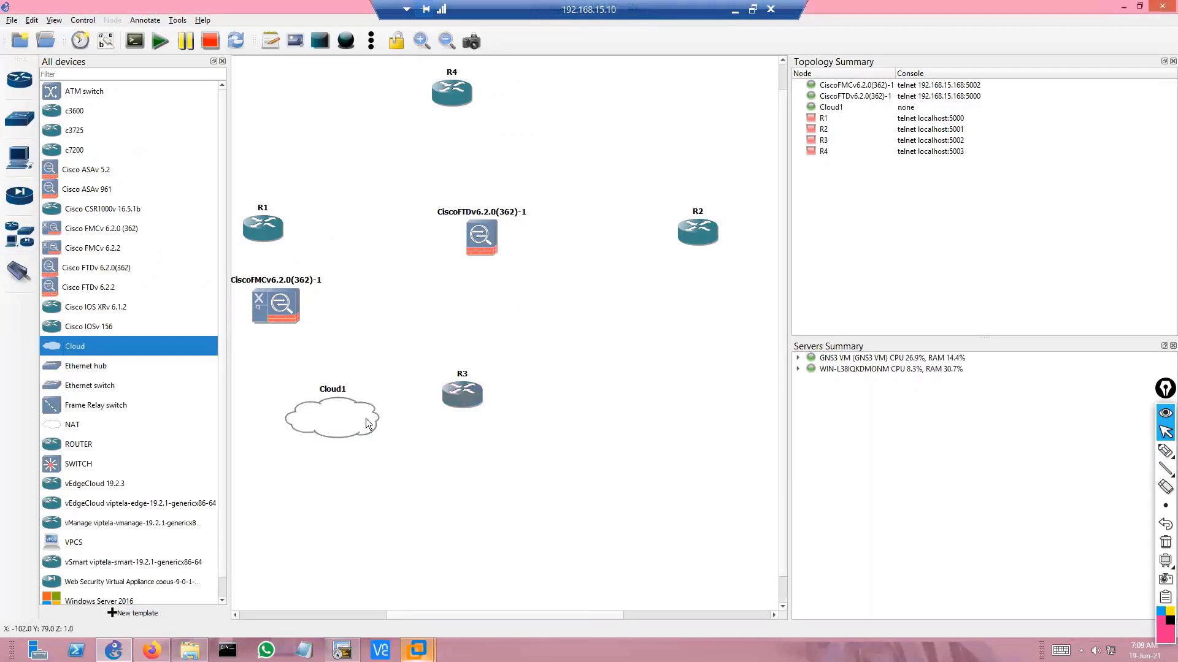
{"action": "right_click", "coordinate": [330, 411]}
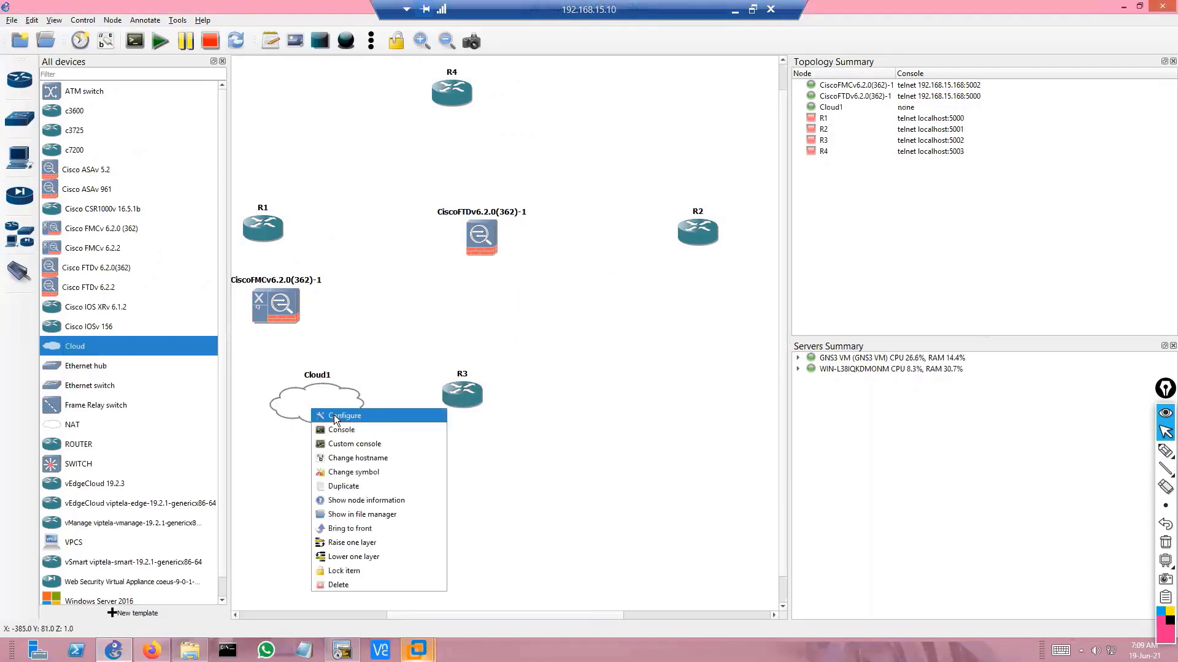
Step: Replace Cloud1's generic Ethernet interface with VMware Network Adapter VMnet3 and save
{"action": "left_click", "coordinate": [334, 415]}
{"action": "left_click", "coordinate": [420, 423]}
{"action": "left_click", "coordinate": [432, 267]}
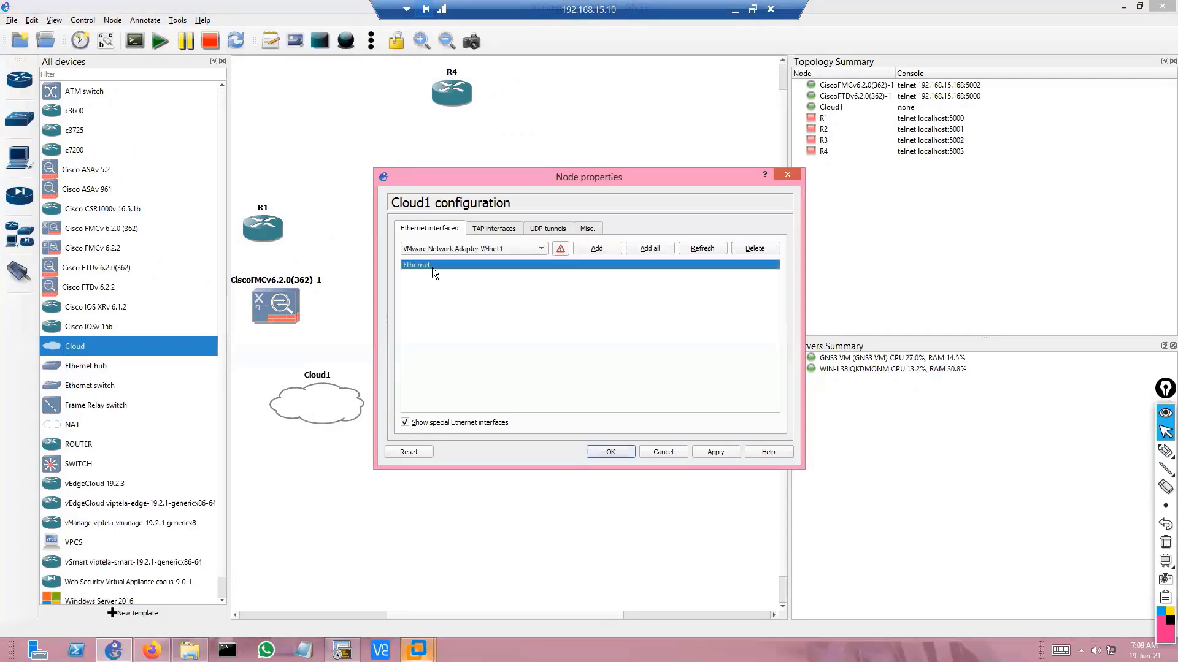
{"action": "left_click", "coordinate": [756, 247]}
{"action": "left_click_drag", "start_coordinate": [540, 184], "coordinate": [639, 190]}
{"action": "left_click", "coordinate": [564, 254]}
{"action": "left_click", "coordinate": [591, 281]}
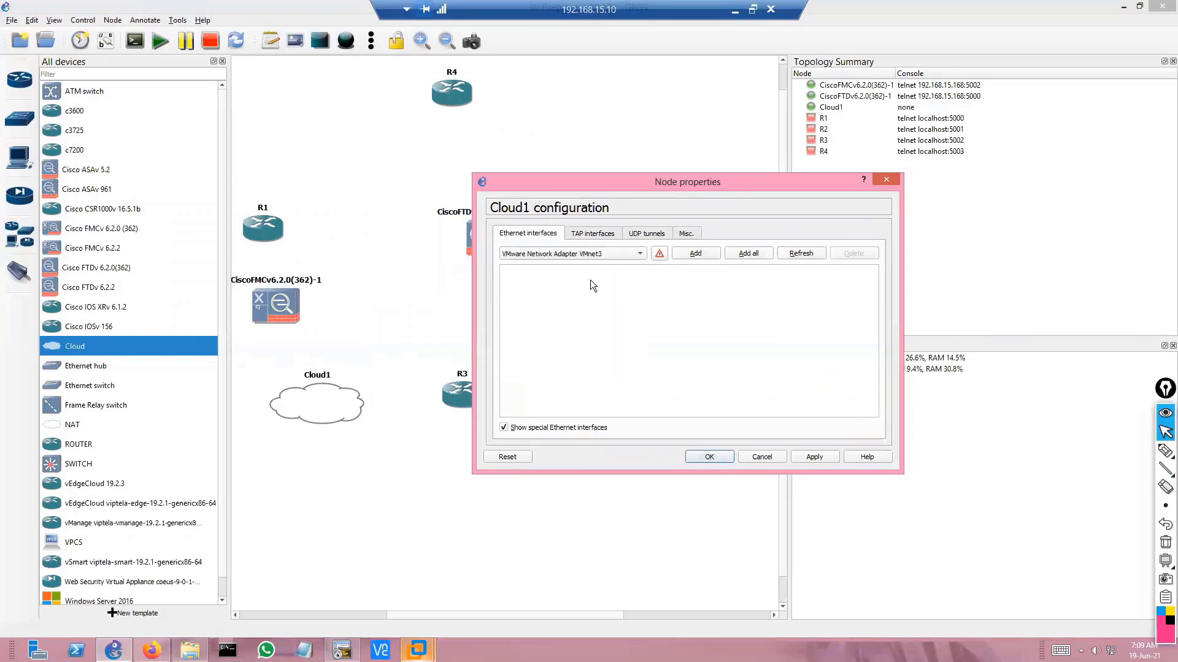
{"action": "left_click", "coordinate": [677, 256]}
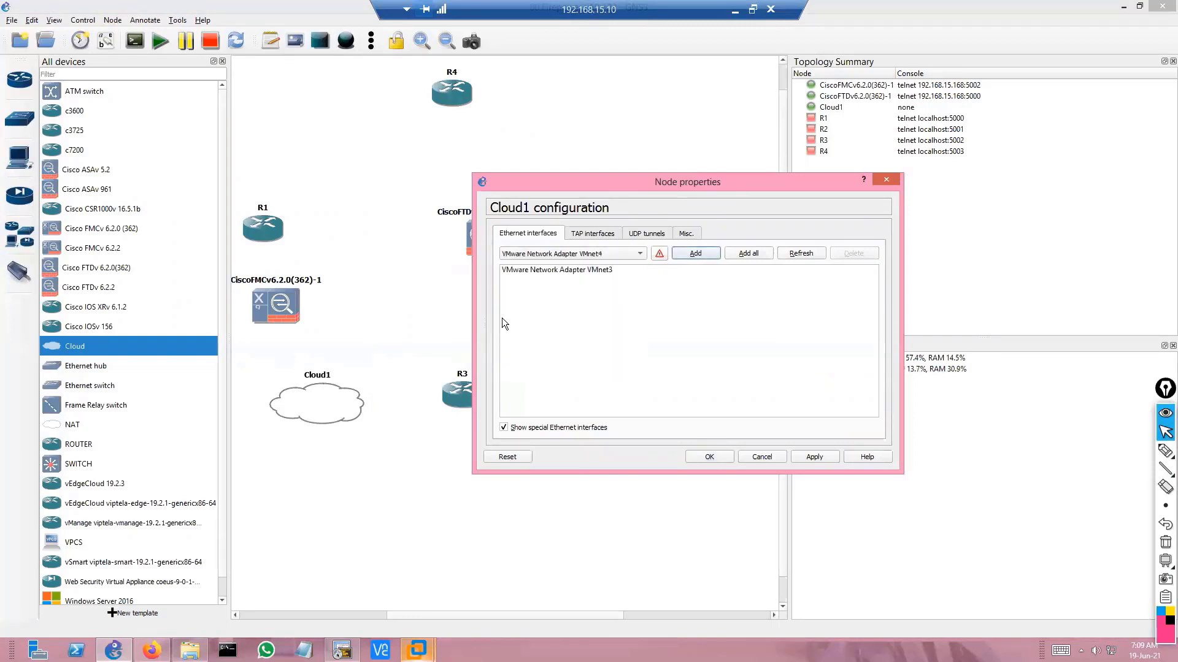
{"action": "left_click", "coordinate": [615, 271]}
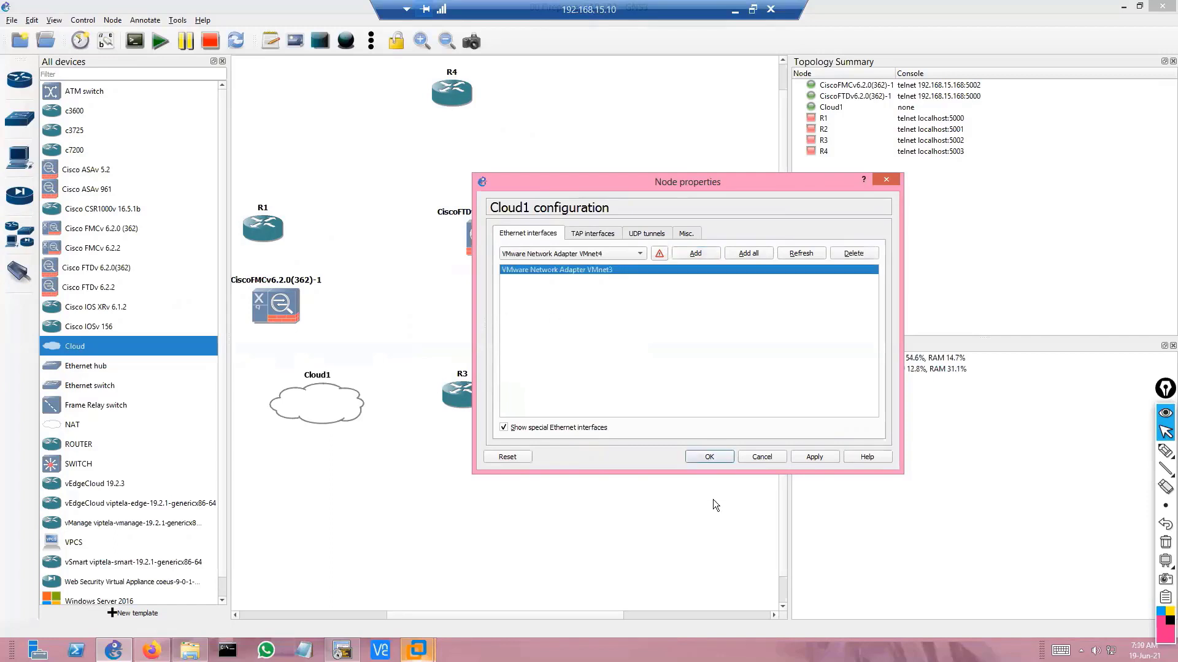
{"action": "left_click", "coordinate": [710, 458]}
{"action": "left_click", "coordinate": [19, 272]}
Step: Abandon a link started from Cloud1 and undo an accidental label move
{"action": "left_click", "coordinate": [327, 397]}
{"action": "left_click", "coordinate": [355, 403]}
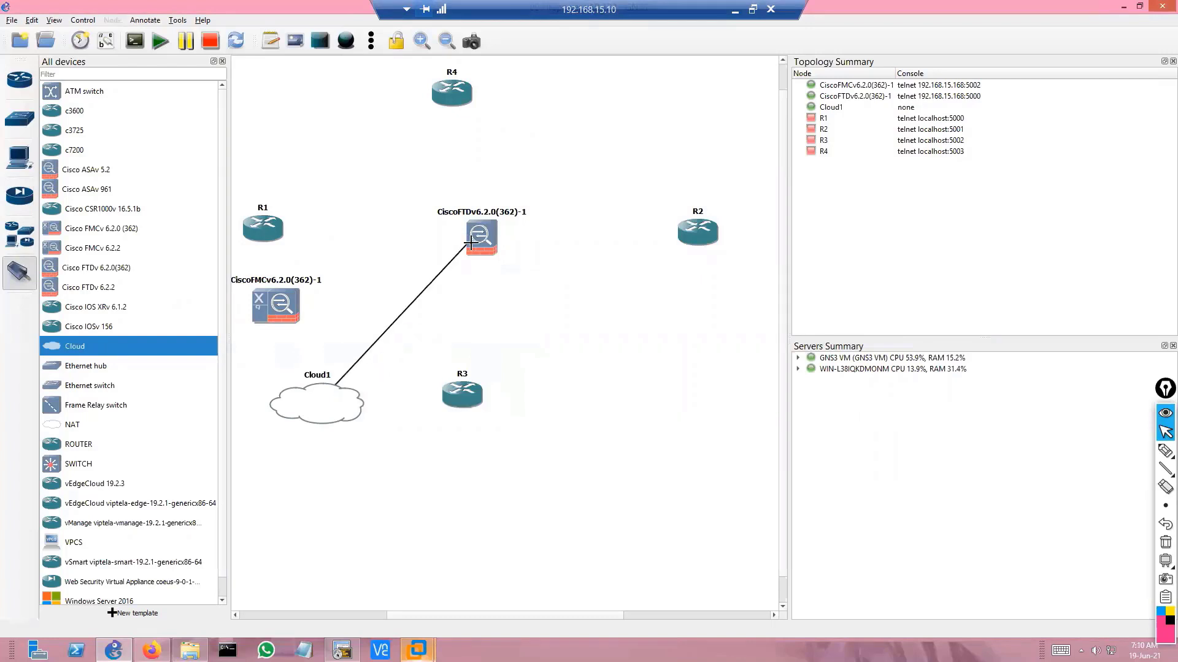
{"action": "right_click", "coordinate": [365, 273]}
{"action": "left_click_drag", "start_coordinate": [323, 382], "coordinate": [287, 356]}
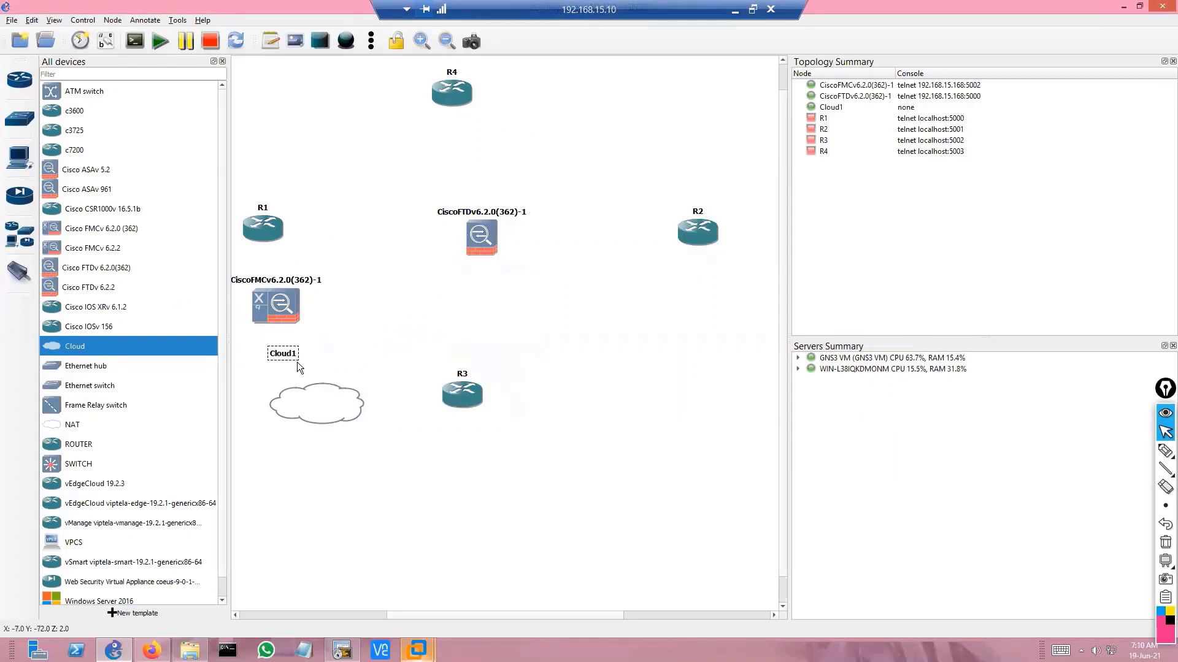
{"action": "key", "text": "ctrl+z"}
Step: Rename the cloud to PC1 and move it up-left beside the FMC
{"action": "double_click", "coordinate": [304, 377]}
{"action": "type", "text": "PC1"}
{"action": "left_click", "coordinate": [565, 341]}
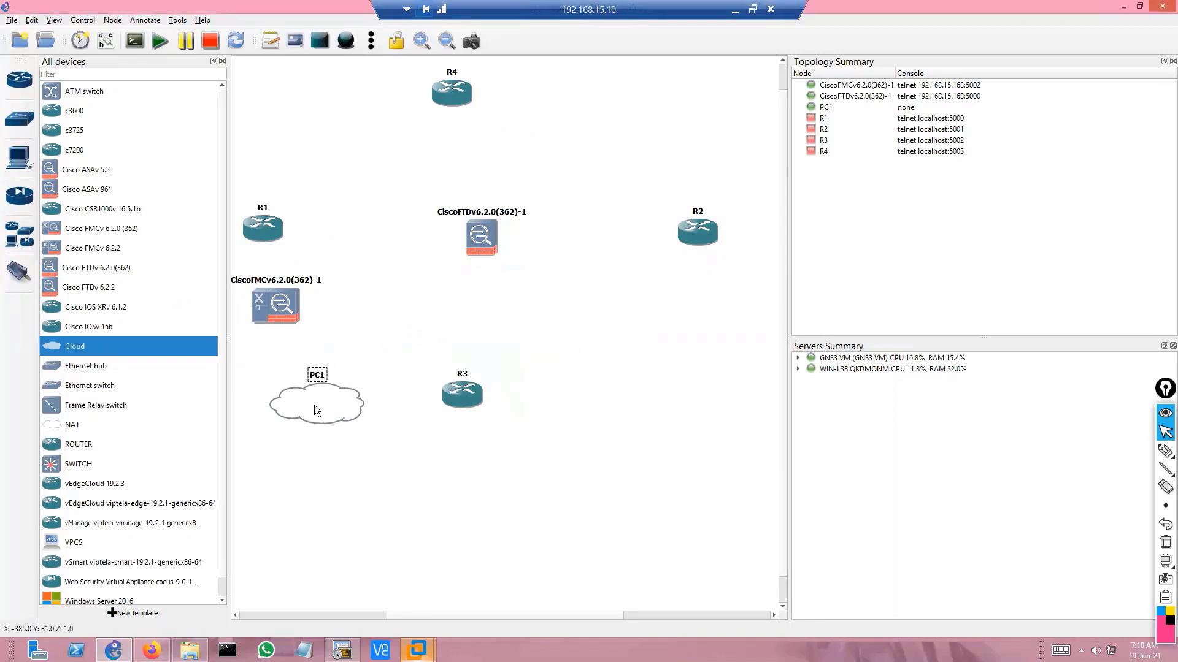
{"action": "left_click_drag", "start_coordinate": [314, 405], "coordinate": [283, 384]}
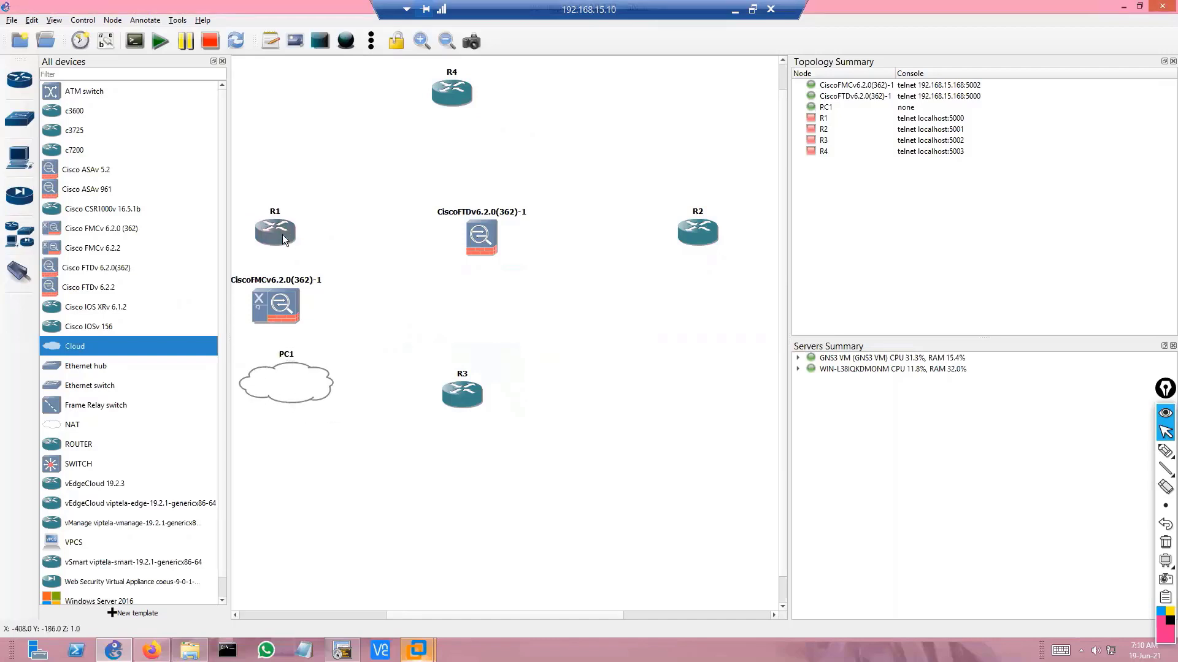
{"action": "left_click_drag", "start_coordinate": [341, 199], "coordinate": [240, 432]}
{"action": "left_click", "coordinate": [343, 253]}
Step: Place a c3600 router between R1 and the FTD
{"action": "left_click", "coordinate": [16, 126]}
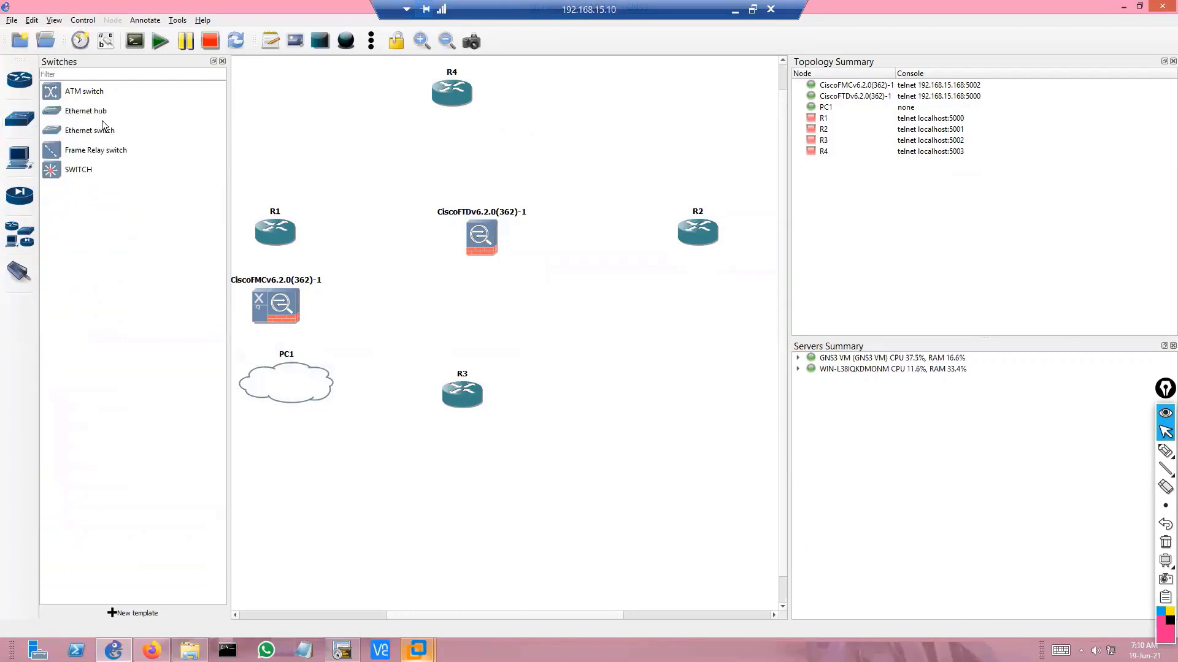
{"action": "left_click", "coordinate": [19, 77]}
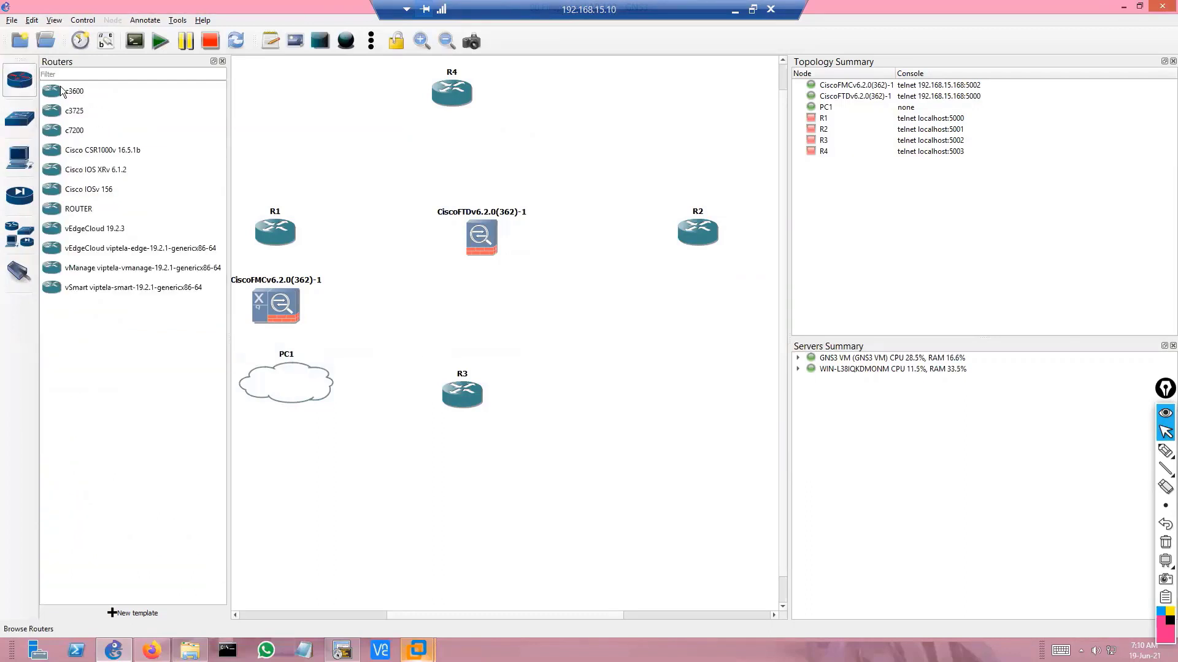
{"action": "left_click_drag", "start_coordinate": [77, 94], "coordinate": [522, 239]}
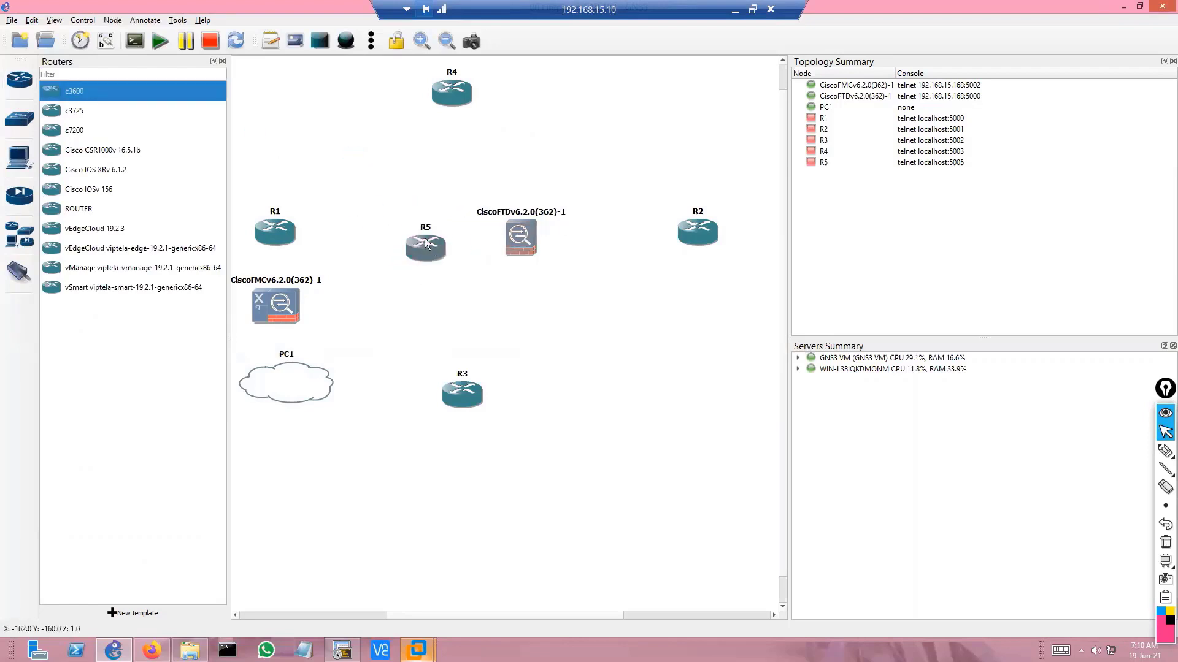
Step: Configure the new router R5 with name SW1 and an NM-16ESW module in slot 1
{"action": "right_click", "coordinate": [422, 239]}
{"action": "left_click", "coordinate": [445, 244]}
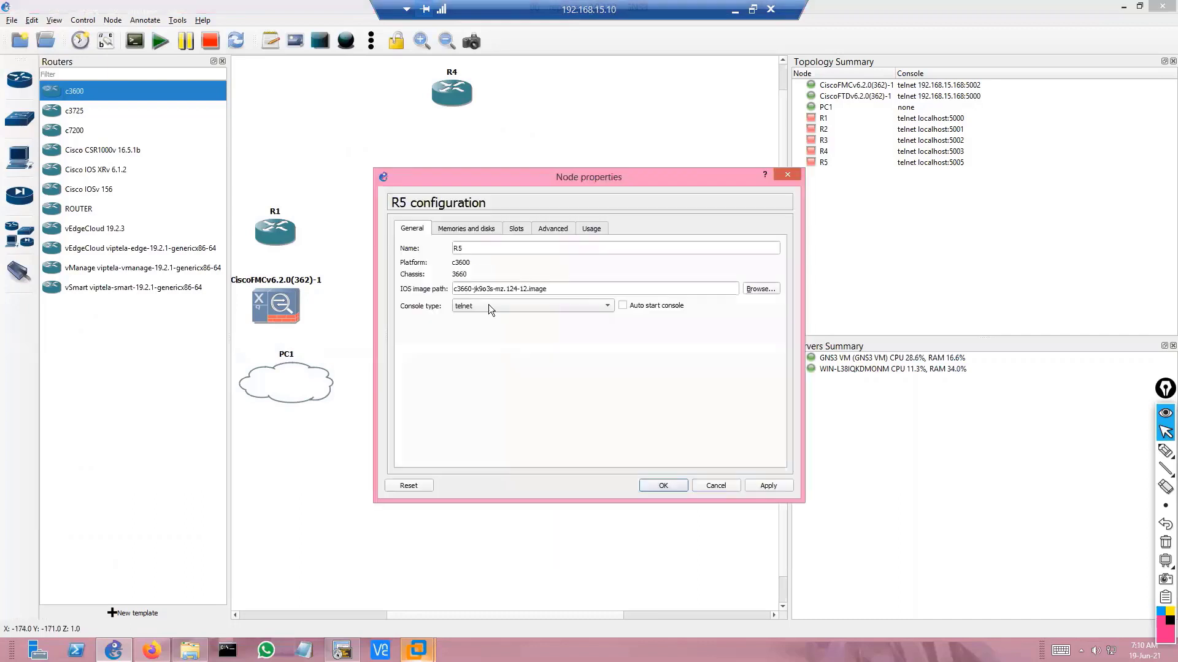
{"action": "type", "text": "SW1"}
{"action": "key", "text": "Tab"}
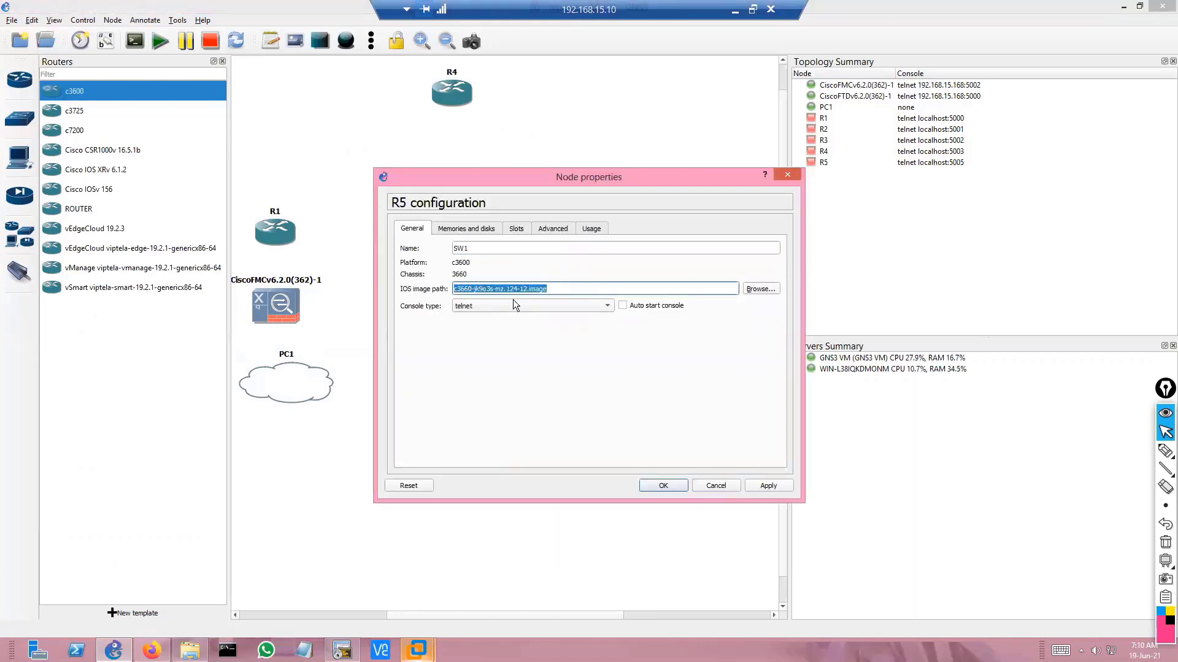
{"action": "left_click", "coordinate": [516, 228]}
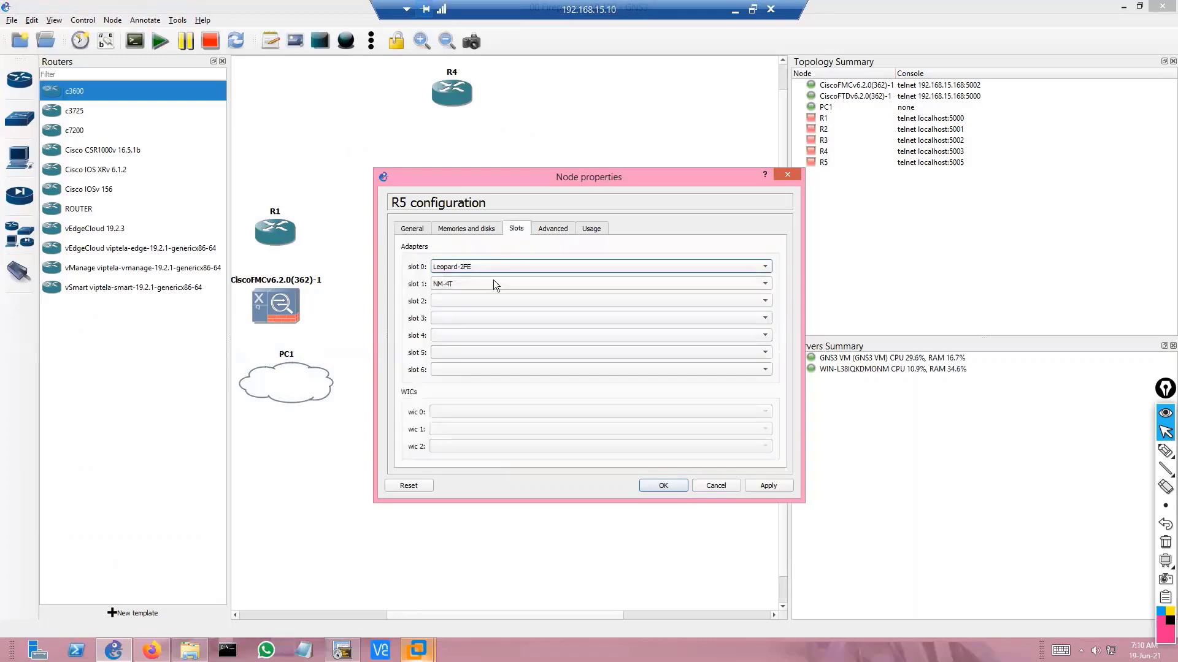
{"action": "left_click", "coordinate": [494, 284]}
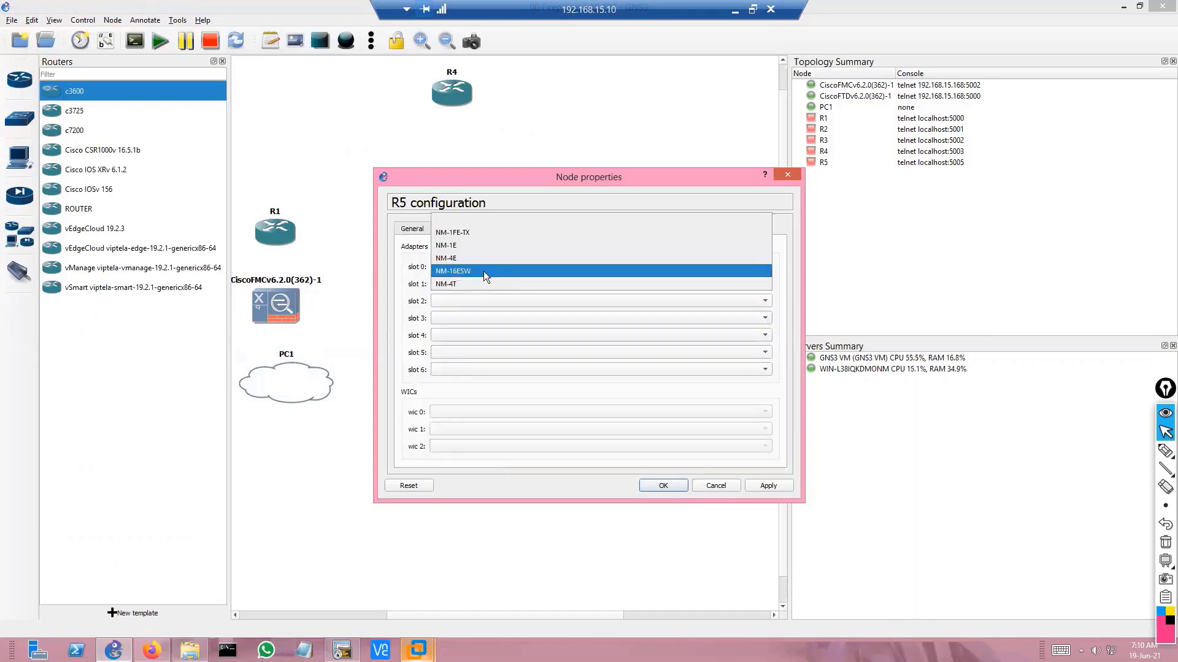
{"action": "left_click", "coordinate": [483, 271]}
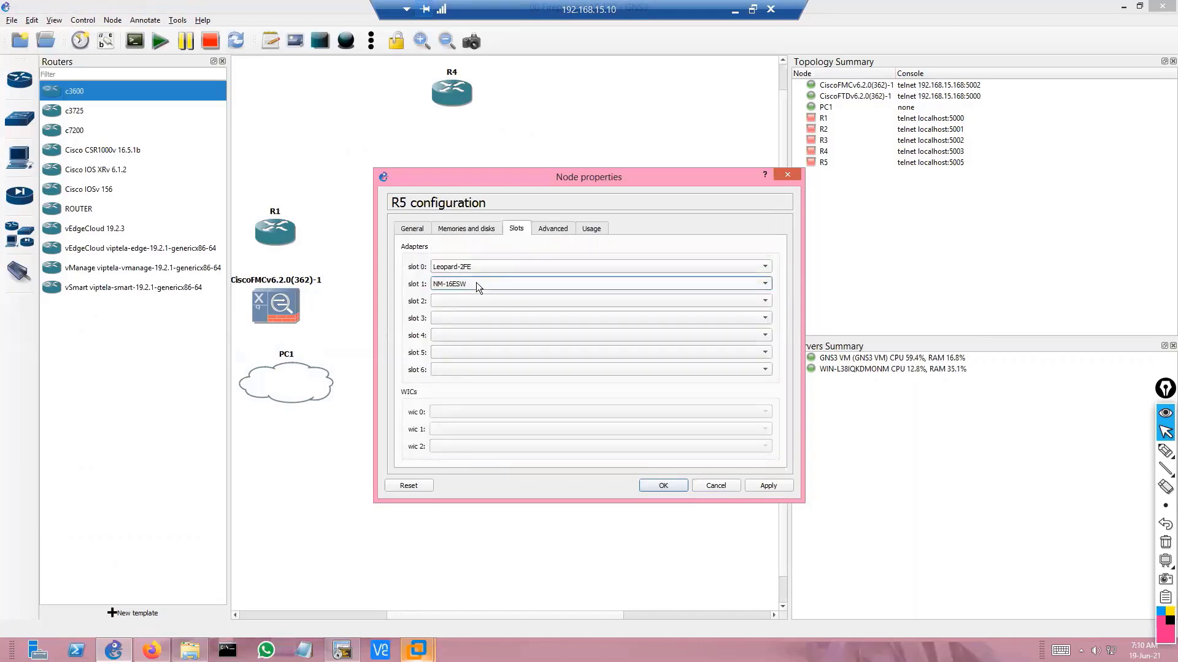
{"action": "left_click", "coordinate": [476, 282]}
{"action": "left_click", "coordinate": [475, 284]}
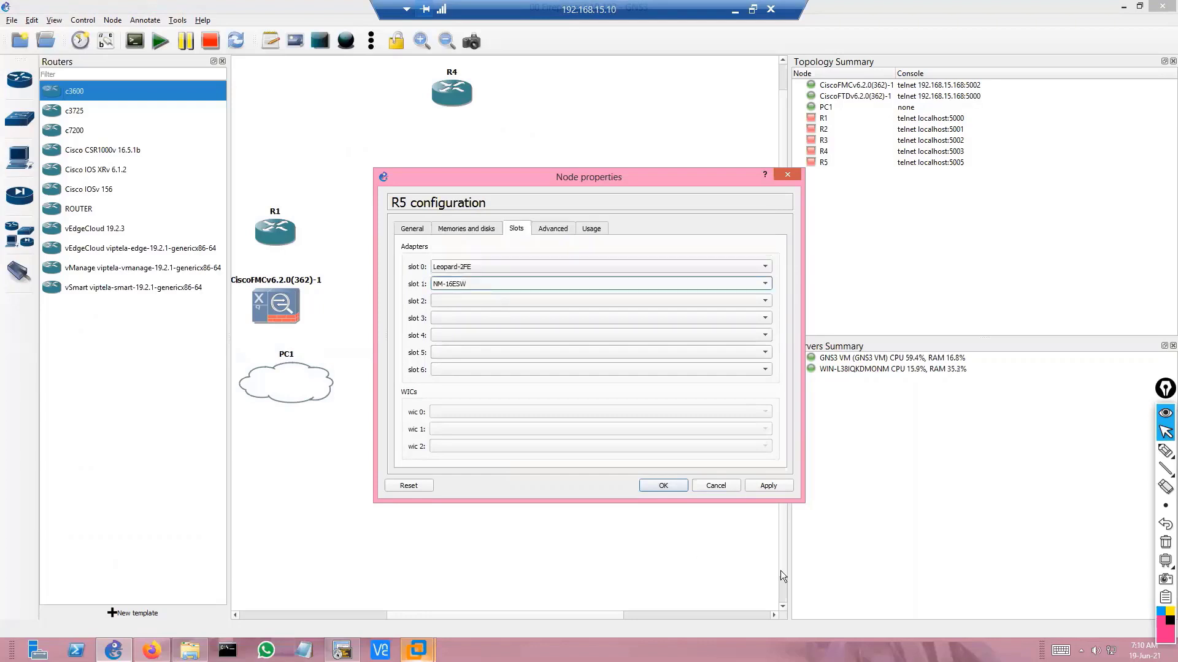
{"action": "left_click", "coordinate": [761, 486]}
{"action": "left_click", "coordinate": [653, 486]}
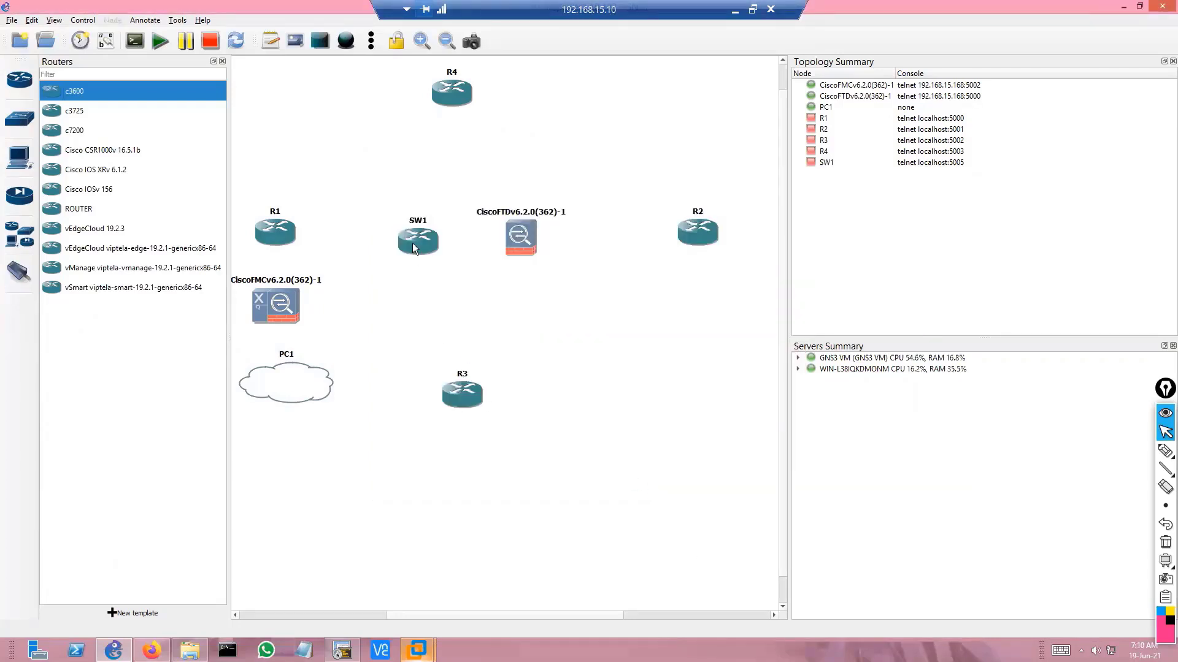
Step: Nudge SW1 slightly up and left, then abandon a first link attempt from it
{"action": "left_click_drag", "start_coordinate": [412, 244], "coordinate": [406, 240]}
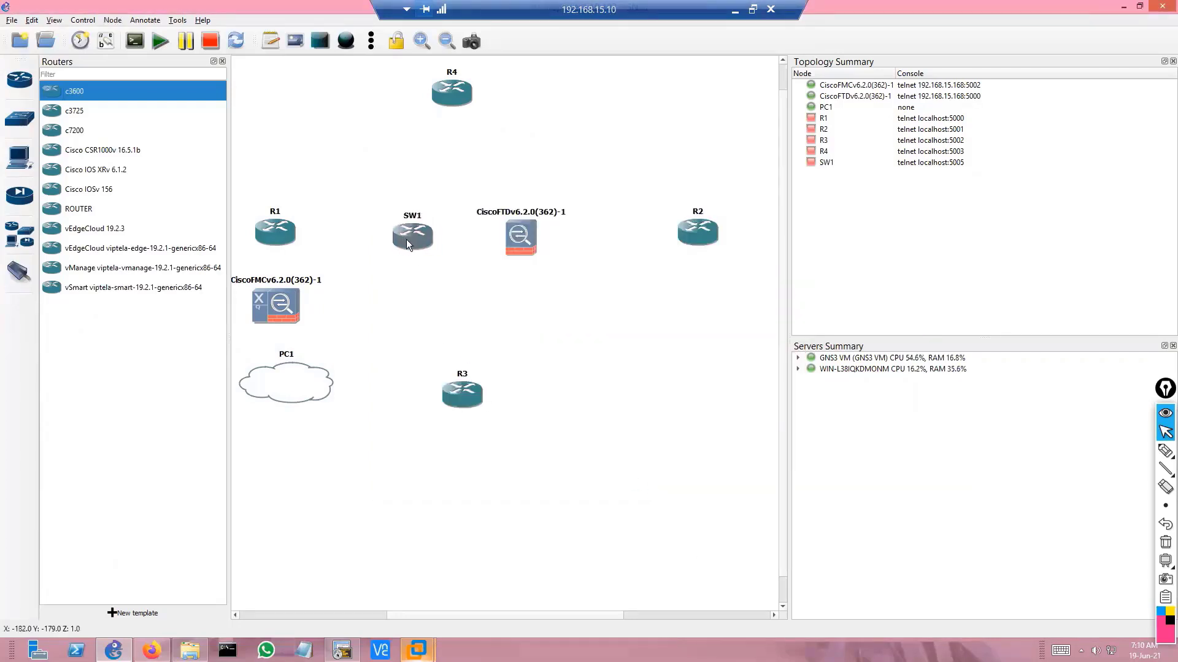
{"action": "left_click", "coordinate": [10, 272]}
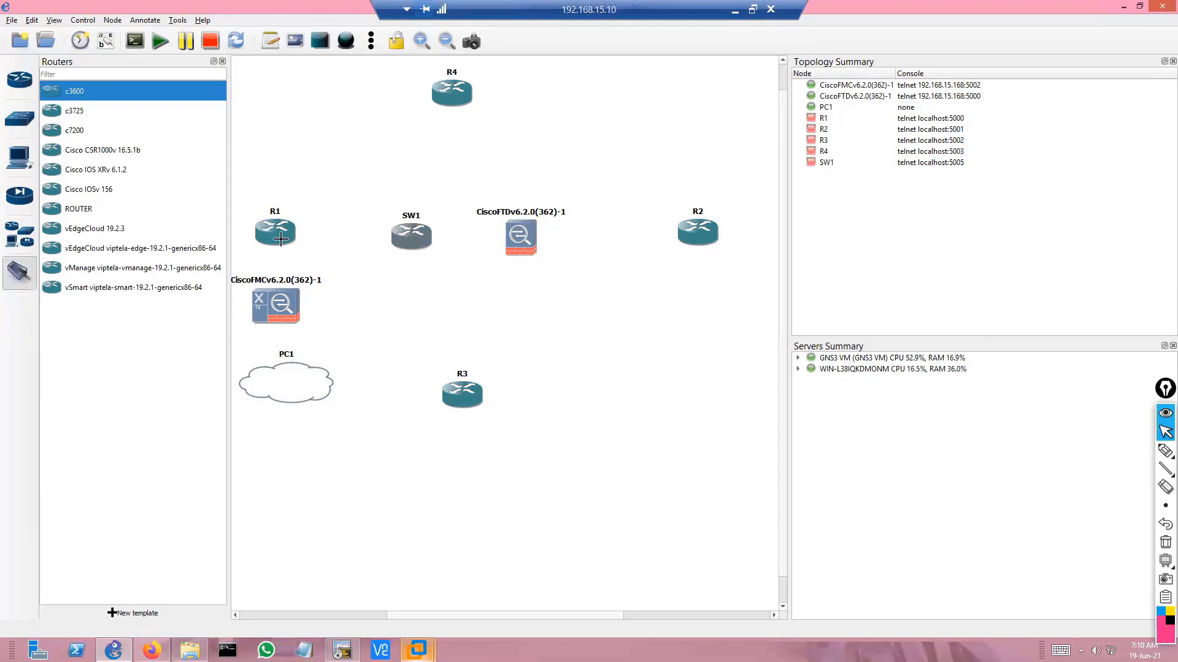
{"action": "left_click", "coordinate": [423, 234]}
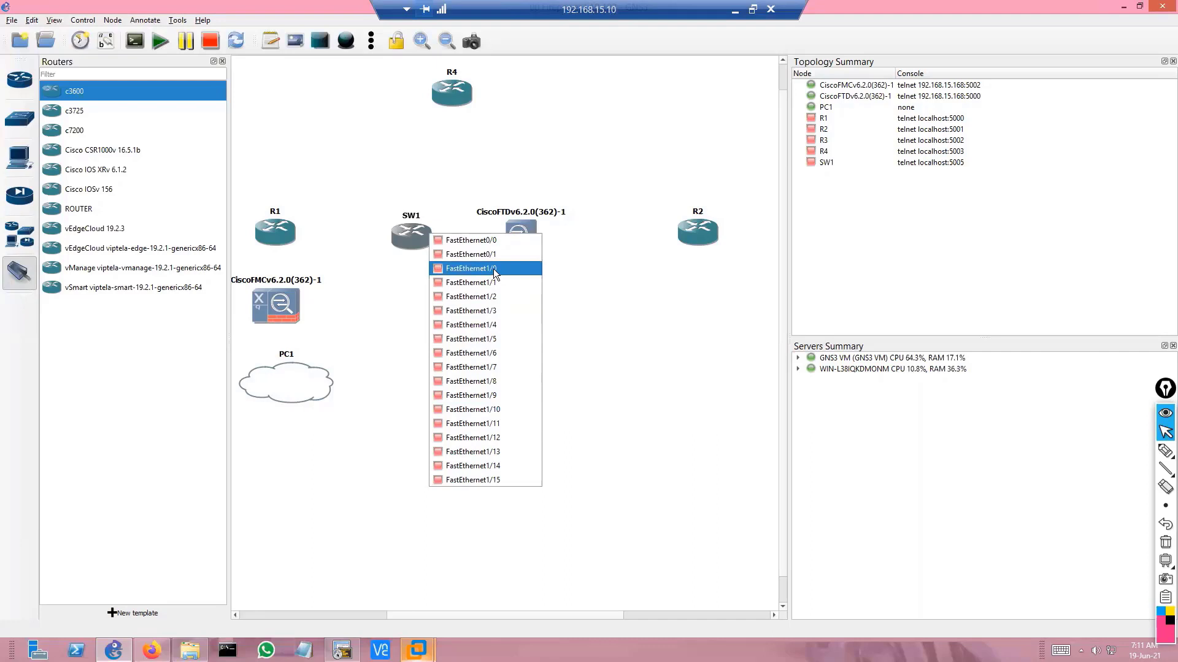
{"action": "left_click", "coordinate": [395, 292]}
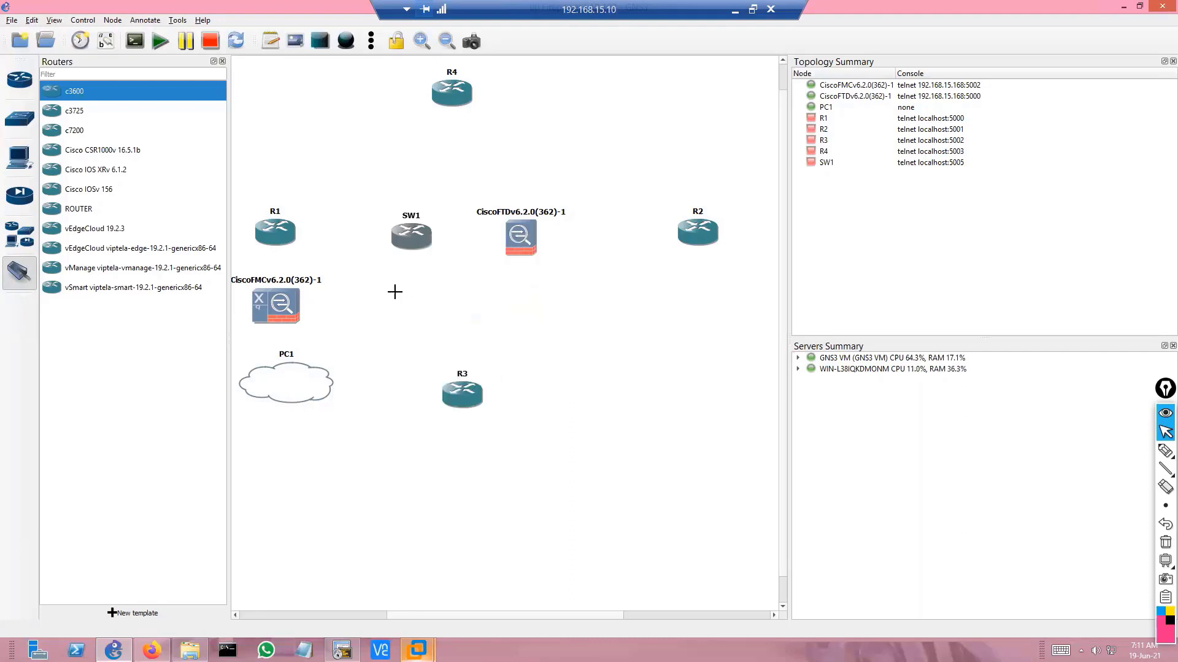
{"action": "left_click", "coordinate": [19, 272]}
Step: Browse the device panels to Switches, drop an Ethernet switch as SW1, and reposition it
{"action": "left_click", "coordinate": [11, 195]}
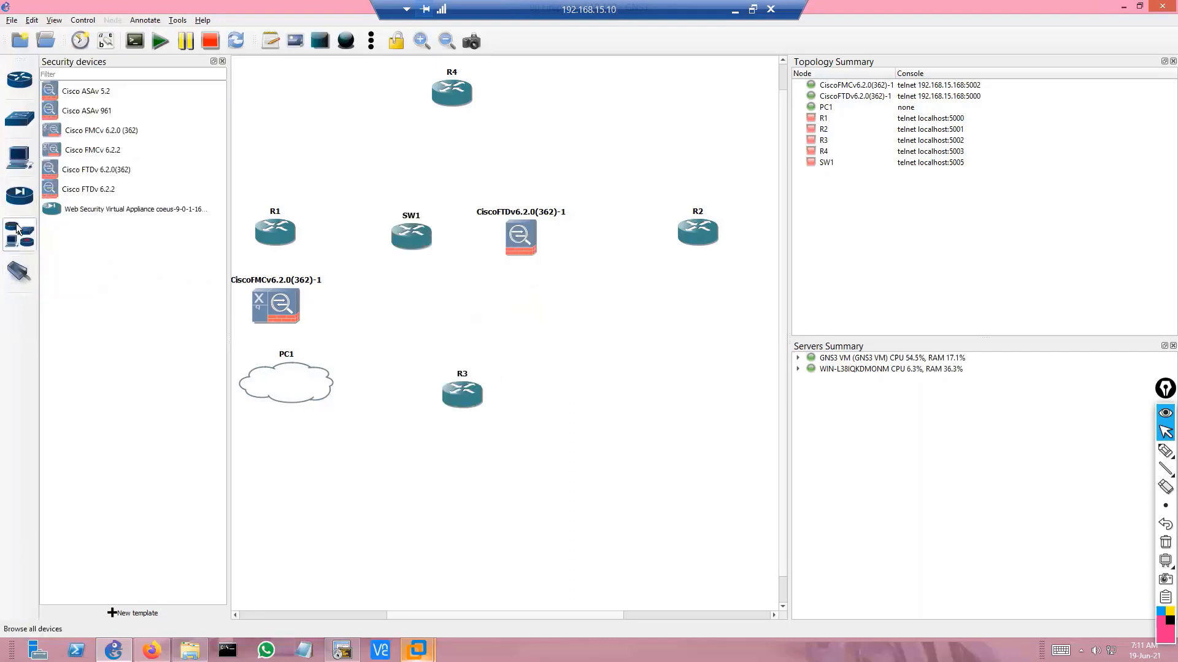
{"action": "left_click", "coordinate": [19, 233]}
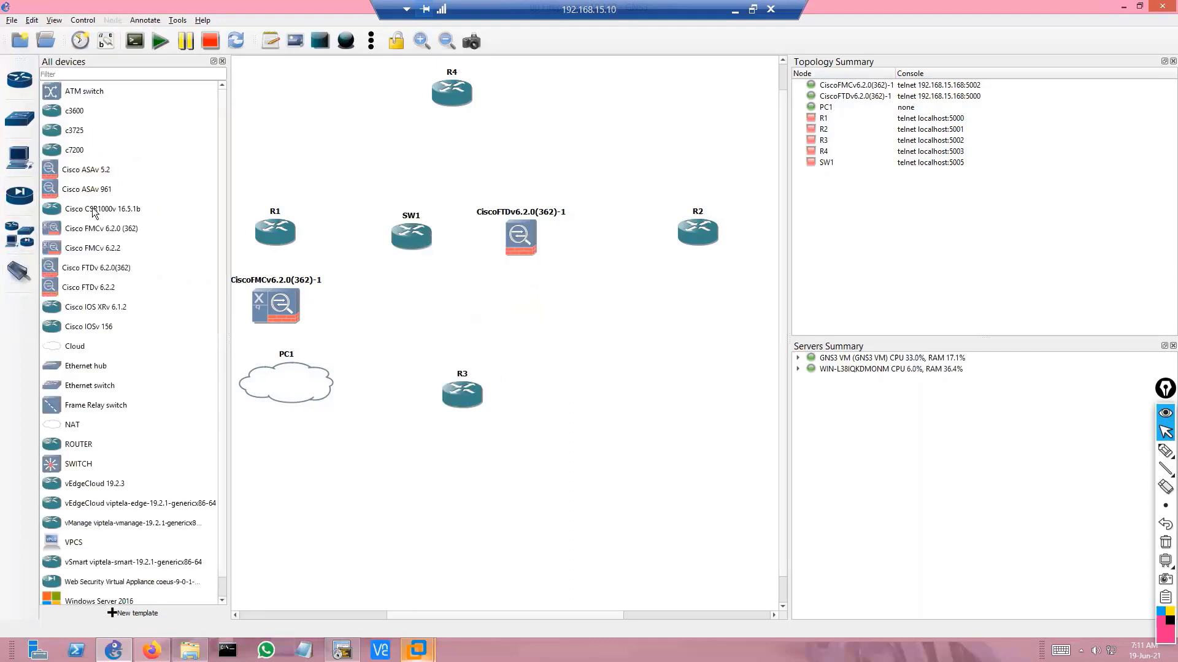
{"action": "left_click", "coordinate": [21, 123]}
{"action": "left_click", "coordinate": [21, 124]}
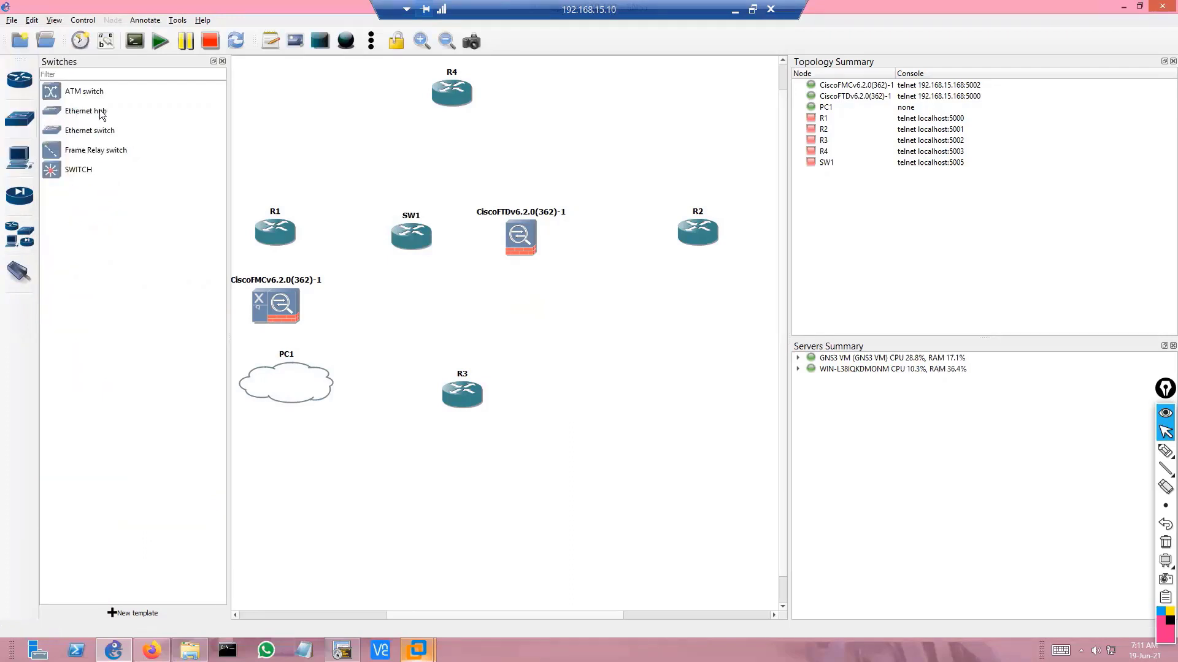
{"action": "left_click_drag", "start_coordinate": [105, 128], "coordinate": [105, 133]}
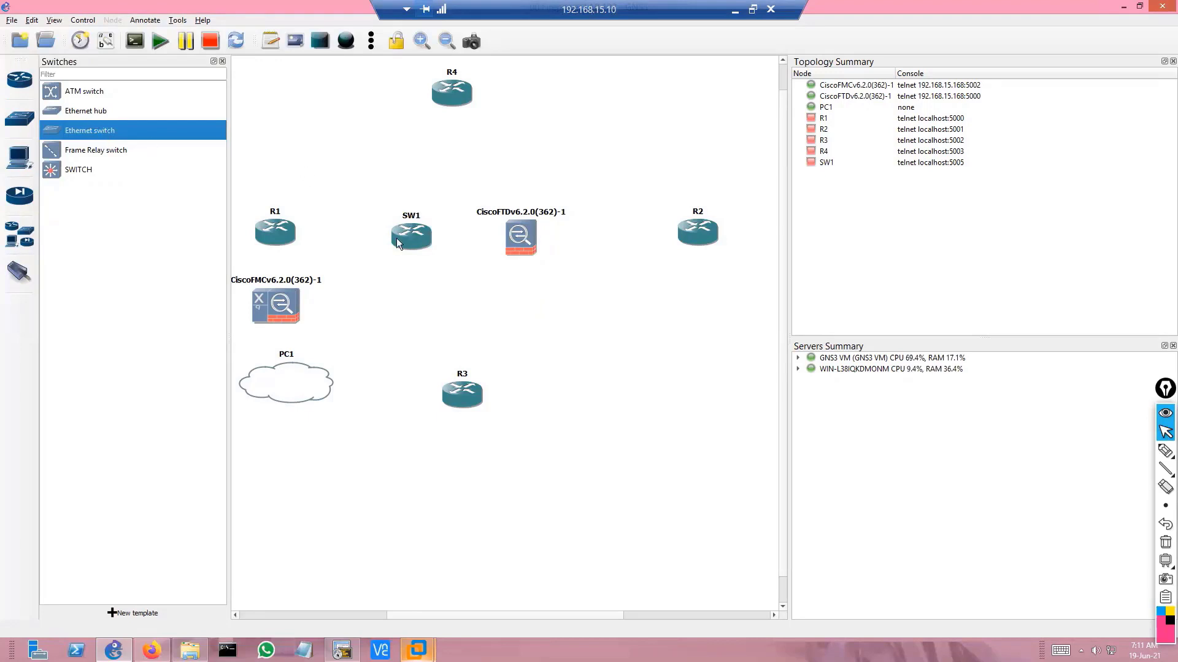
{"action": "left_click_drag", "start_coordinate": [412, 235], "coordinate": [401, 231]}
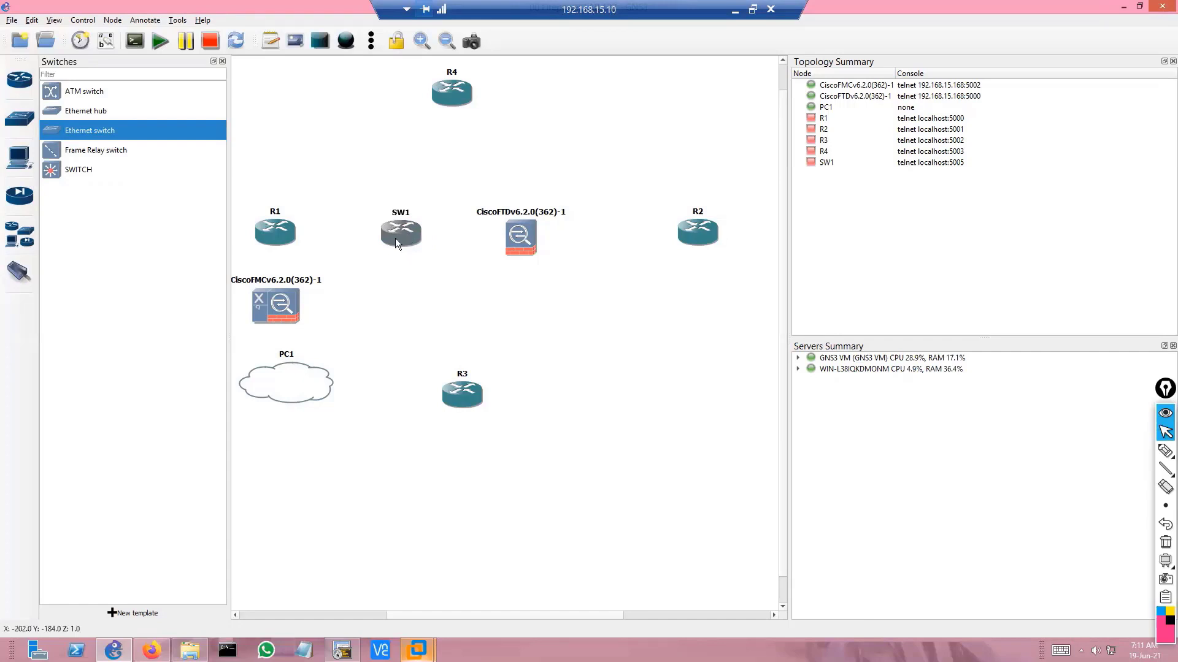
{"action": "mouse_move", "coordinate": [392, 240]}
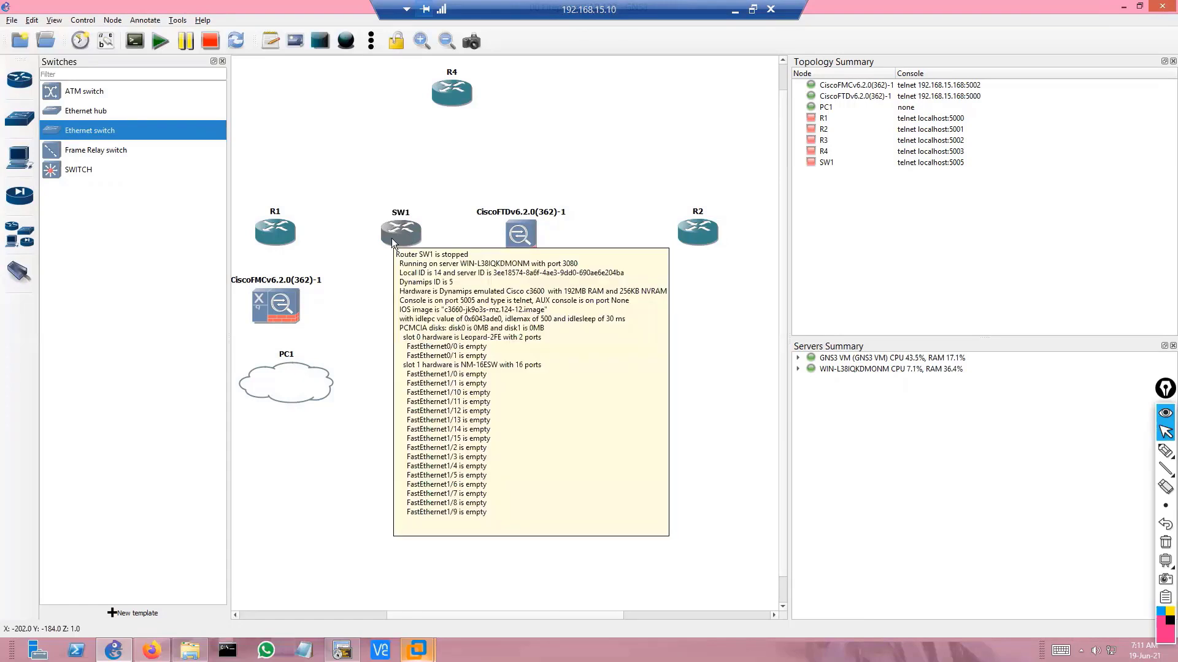
Step: Link SW1 Fa1/1 to R1, Fa1/2 to the FMC, and Fa1/3 to PC1's VMnet3
{"action": "left_click", "coordinate": [18, 272]}
{"action": "left_click", "coordinate": [394, 235]}
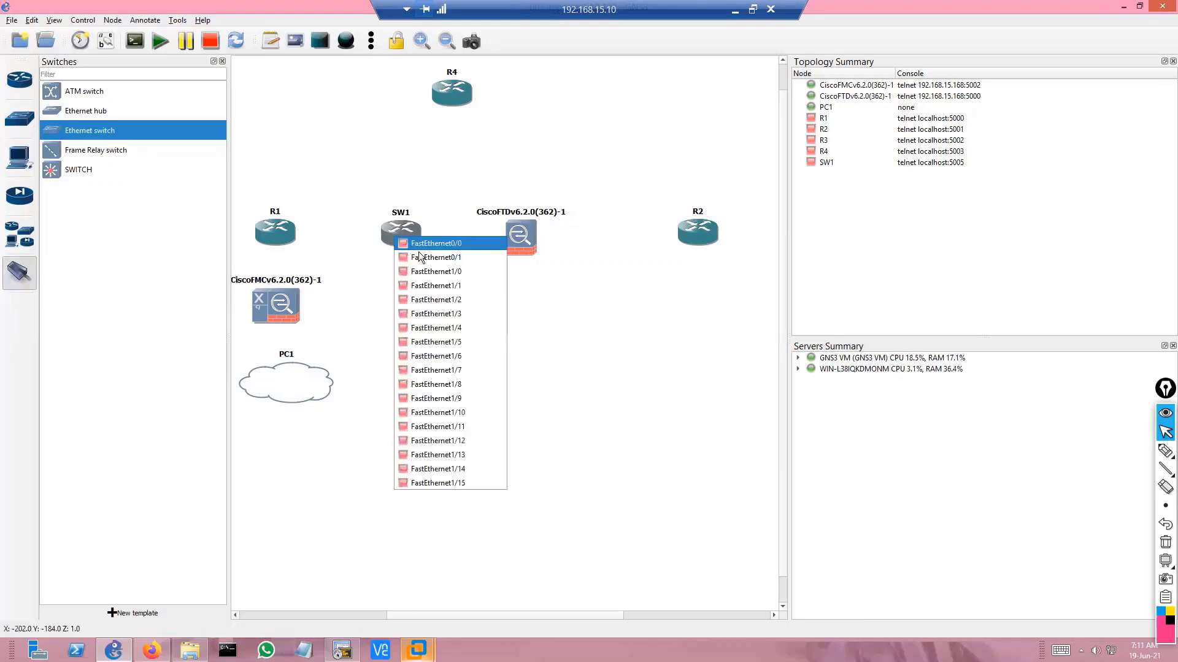
{"action": "left_click", "coordinate": [457, 285]}
{"action": "left_click", "coordinate": [285, 233]}
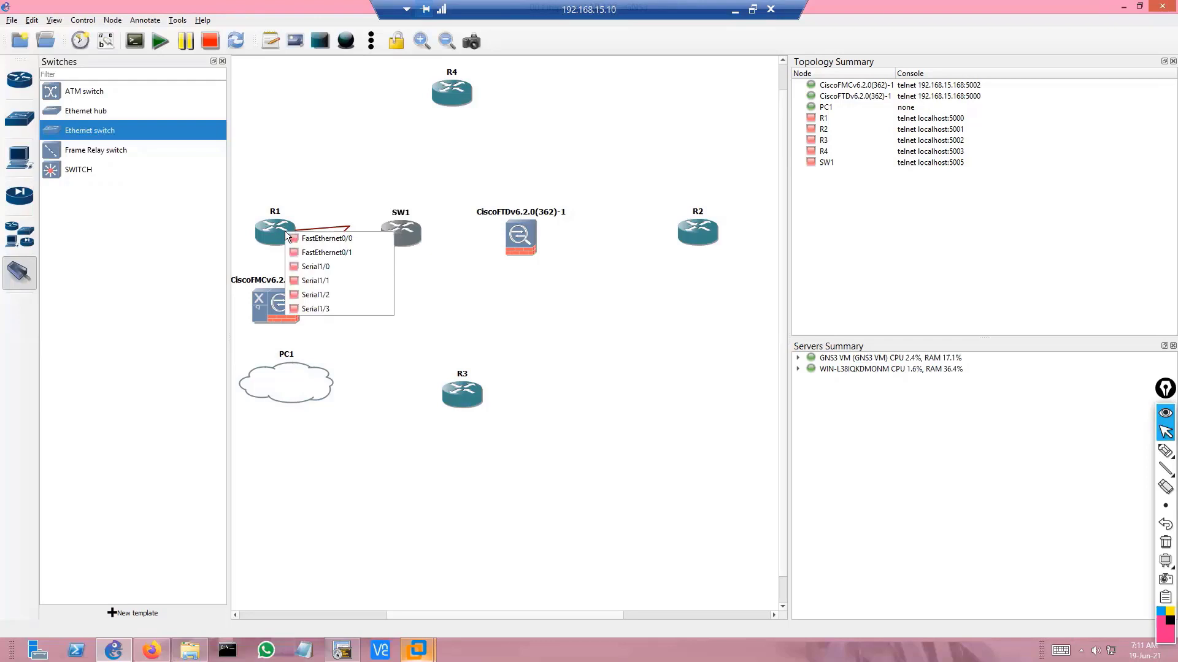
{"action": "left_click", "coordinate": [330, 253]}
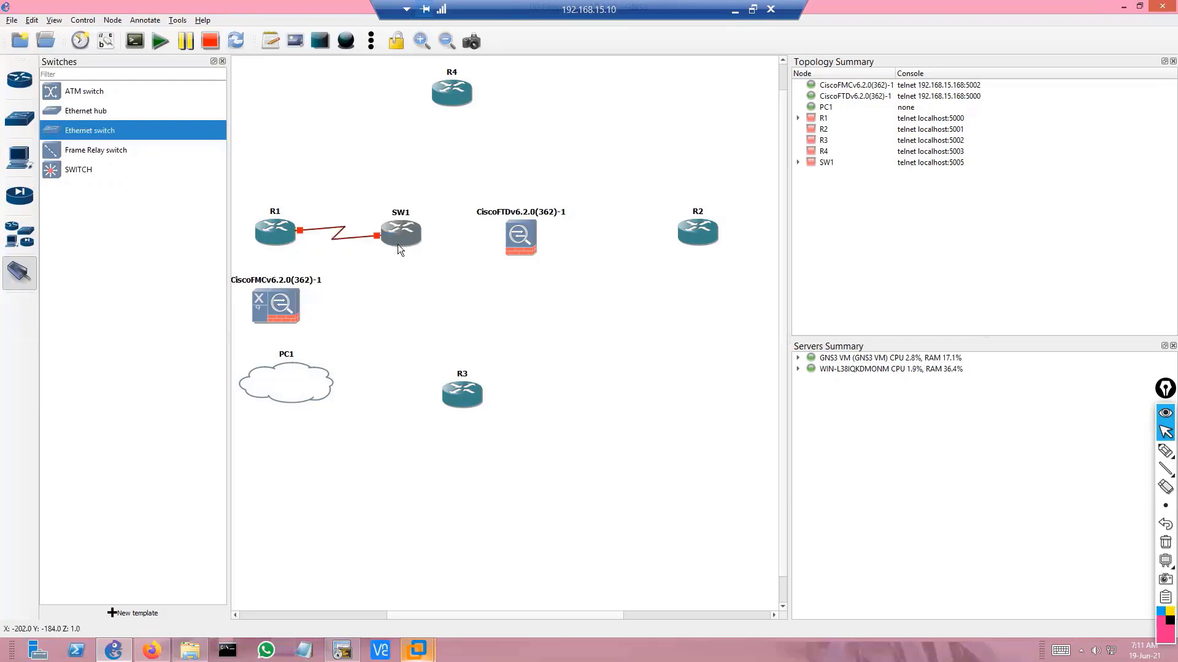
{"action": "left_click", "coordinate": [398, 247]}
{"action": "left_click", "coordinate": [457, 308]}
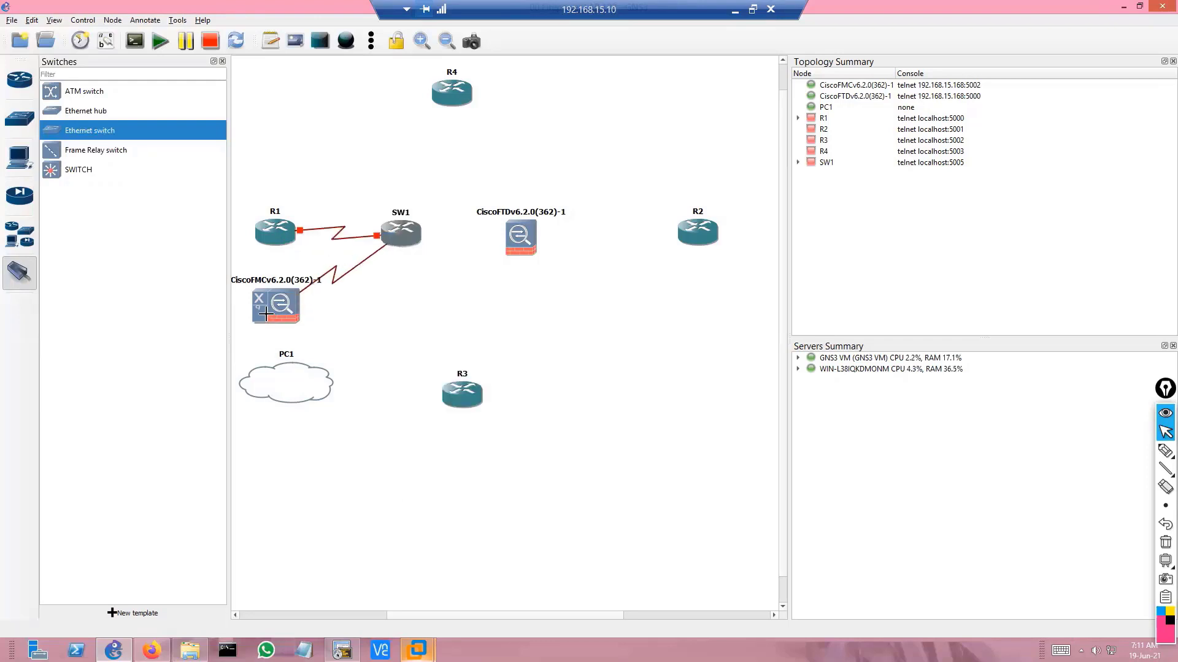
{"action": "left_click", "coordinate": [270, 311]}
{"action": "left_click", "coordinate": [295, 320]}
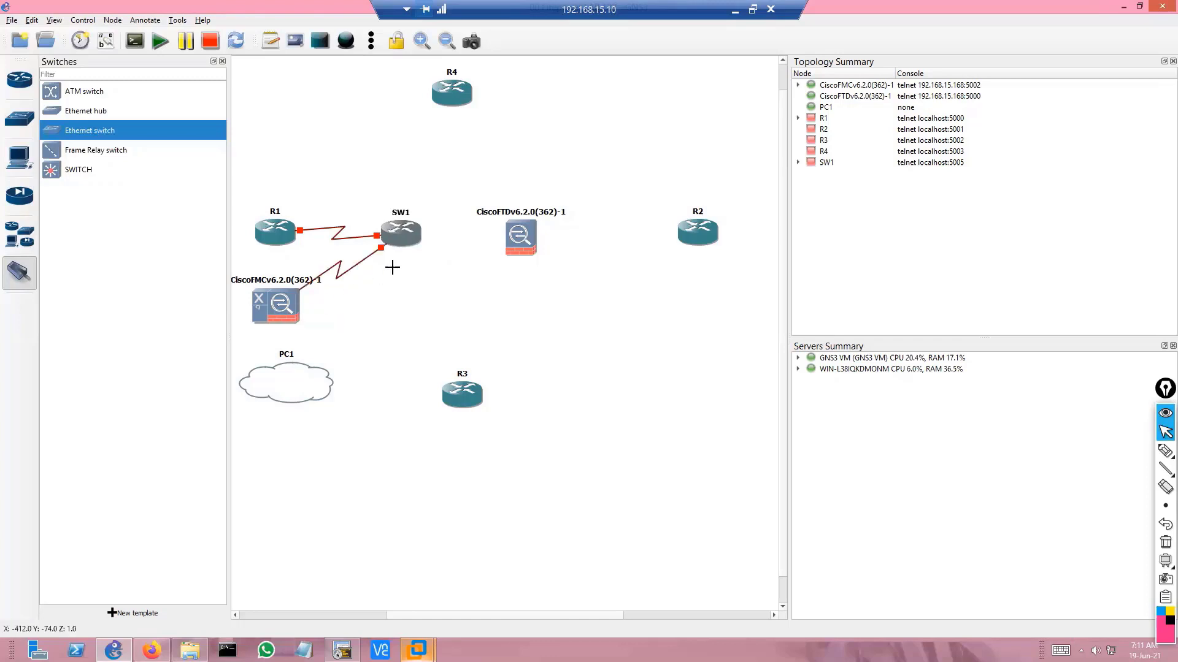
{"action": "left_click", "coordinate": [400, 235]}
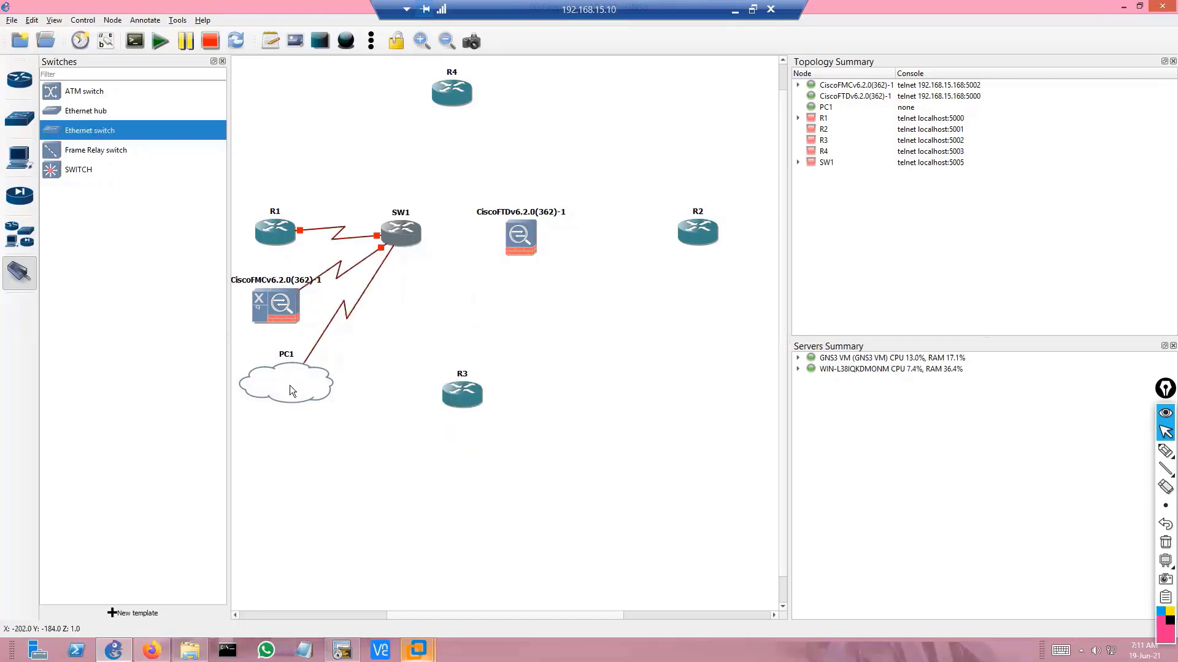
{"action": "left_click", "coordinate": [289, 385]}
{"action": "left_click", "coordinate": [314, 394]}
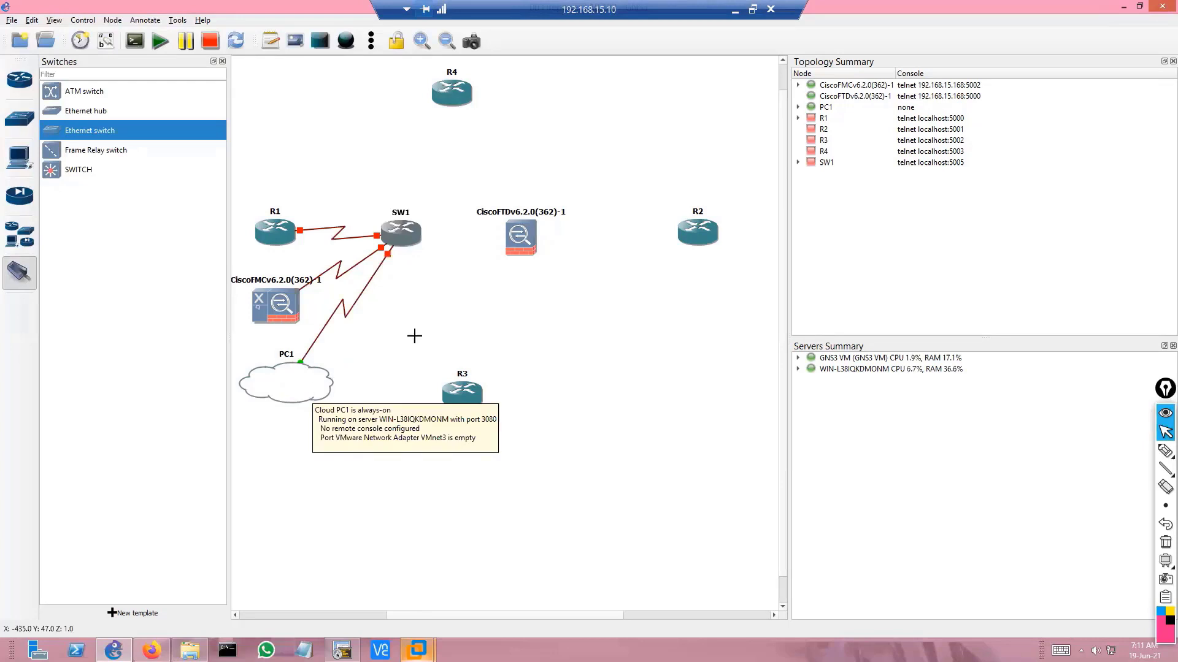
Step: Connect FTD Gi0/1 and Gi0/0 to SW1 Fa1/4 and Fa1/5, then start SW1
{"action": "left_click", "coordinate": [513, 241]}
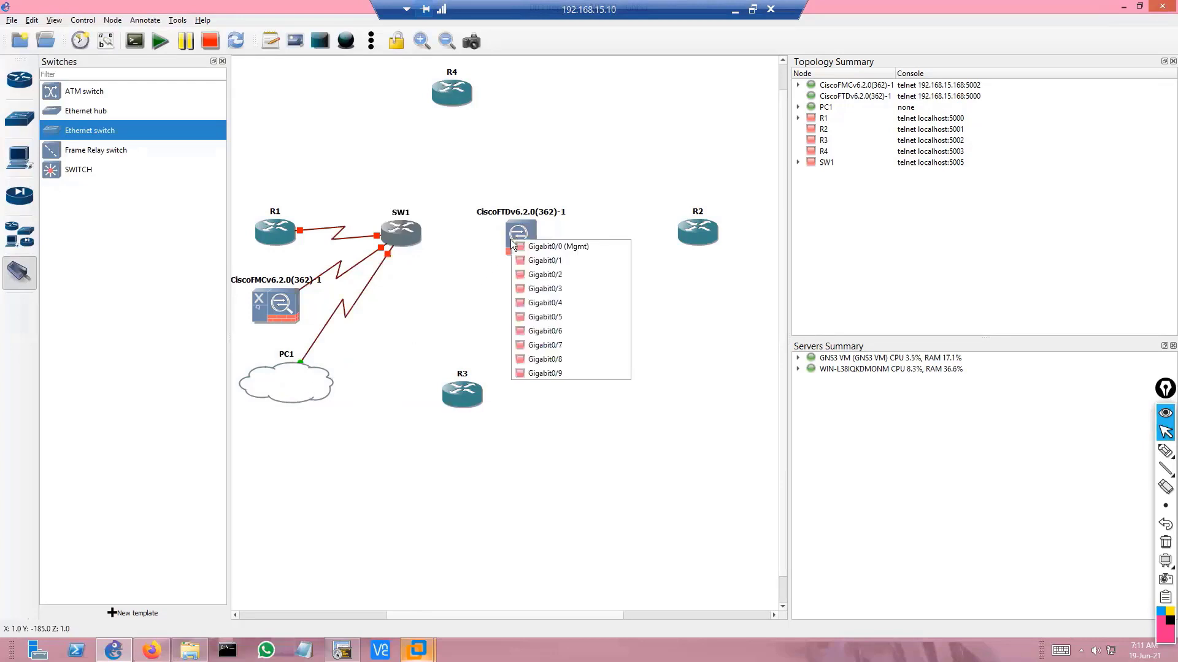
{"action": "left_click", "coordinate": [557, 263]}
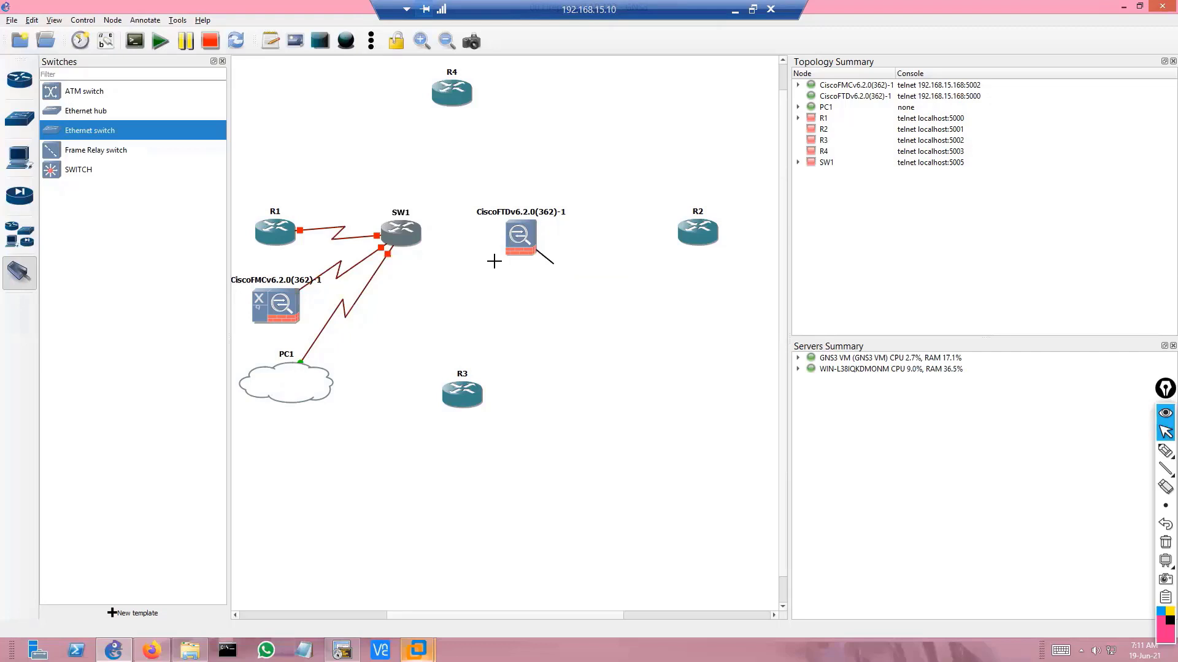
{"action": "left_click", "coordinate": [409, 240]}
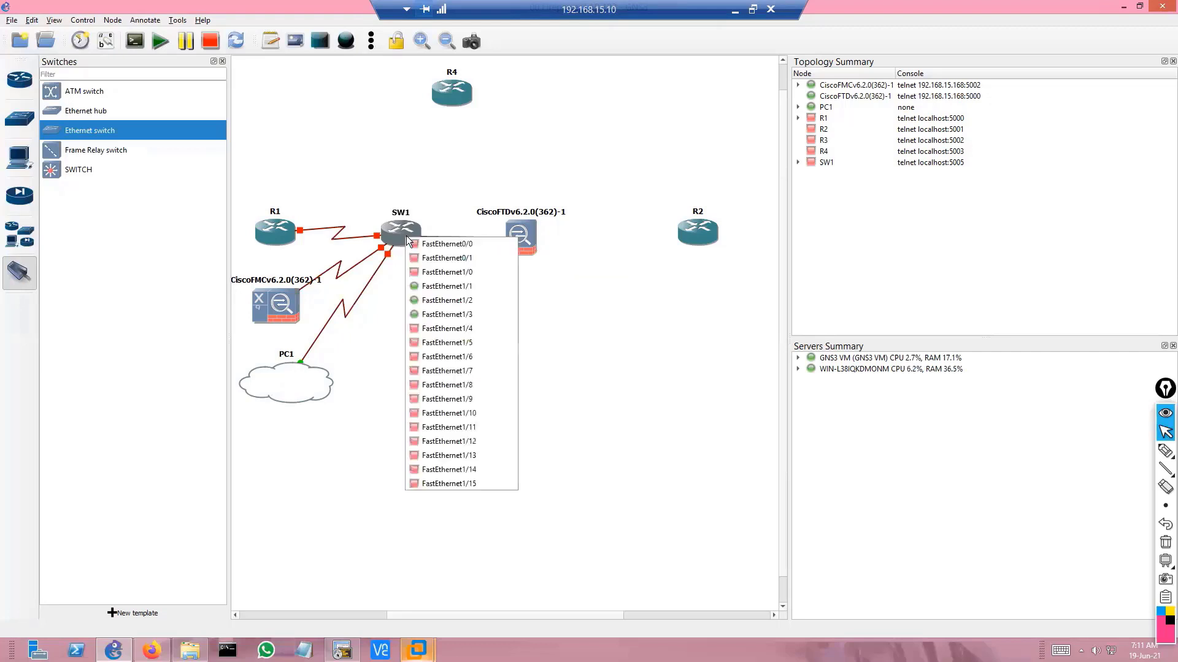
{"action": "left_click", "coordinate": [457, 329]}
{"action": "left_click", "coordinate": [525, 233]}
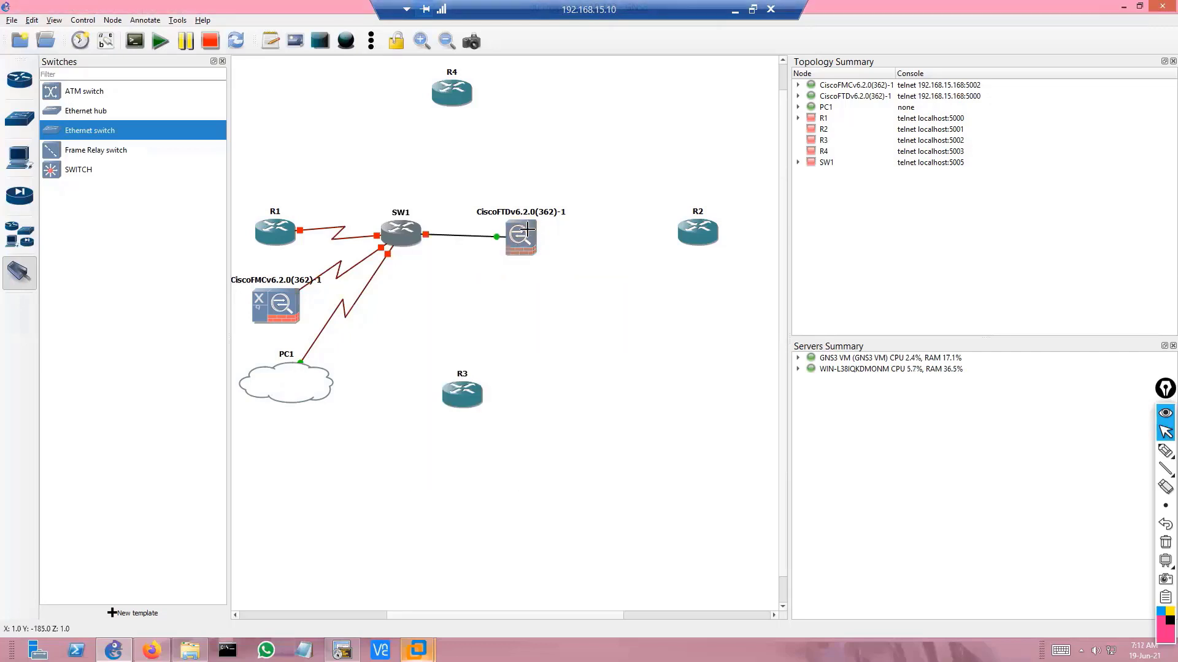
{"action": "left_click", "coordinate": [555, 238]}
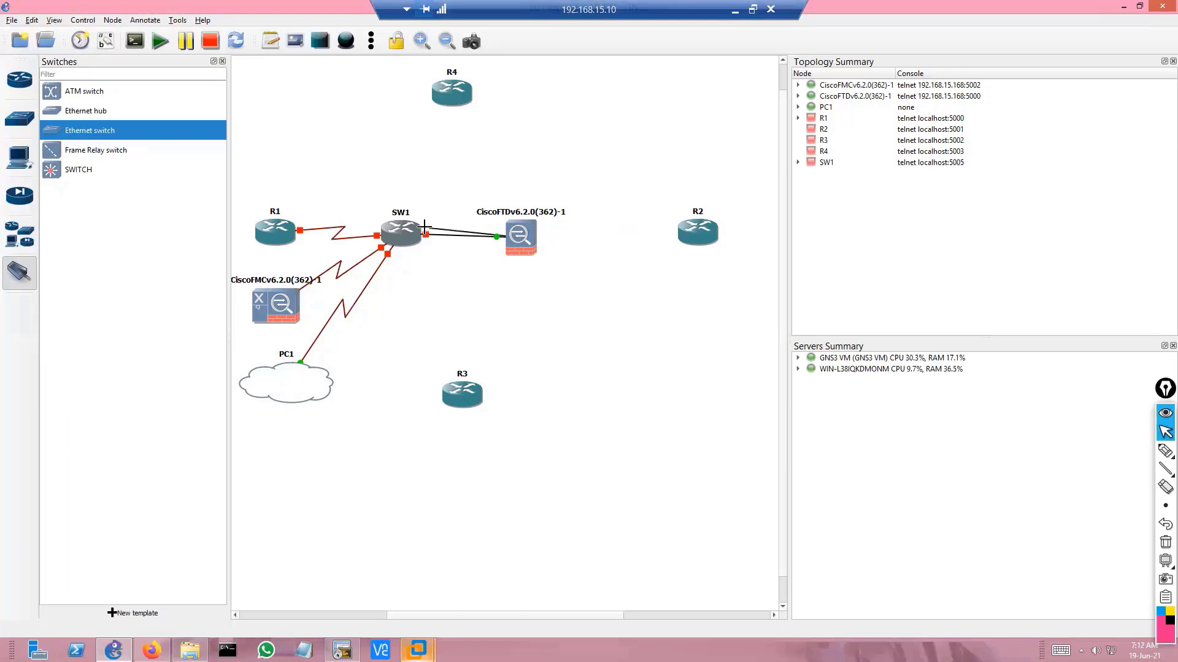
{"action": "left_click", "coordinate": [417, 232]}
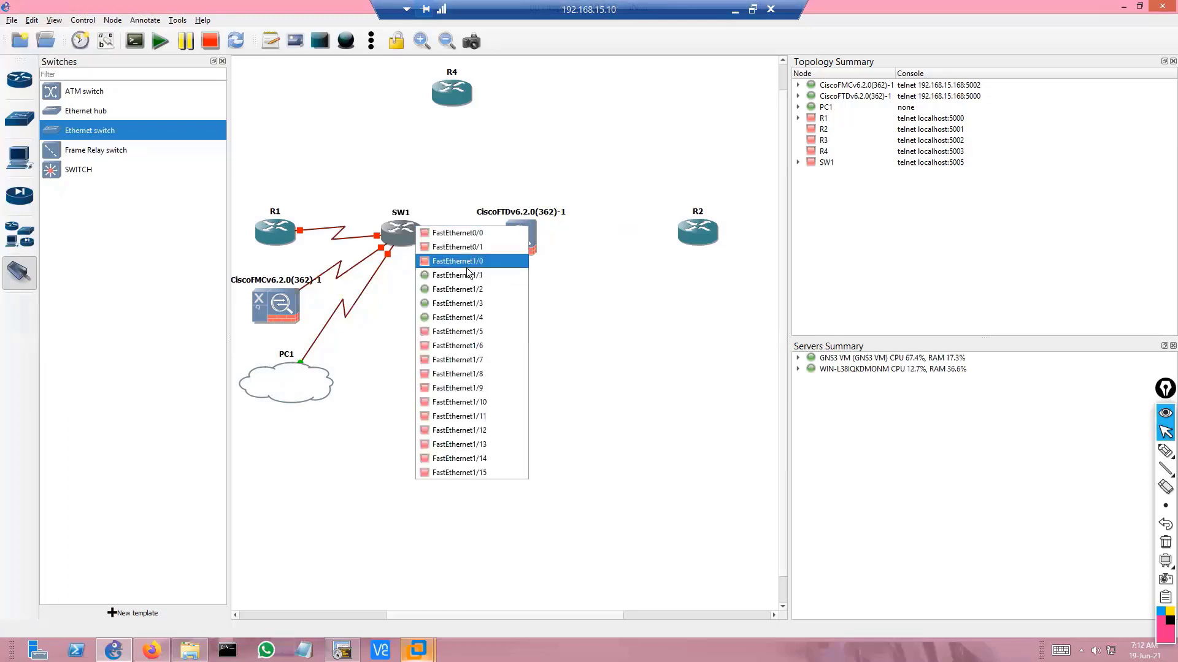
{"action": "left_click", "coordinate": [467, 332]}
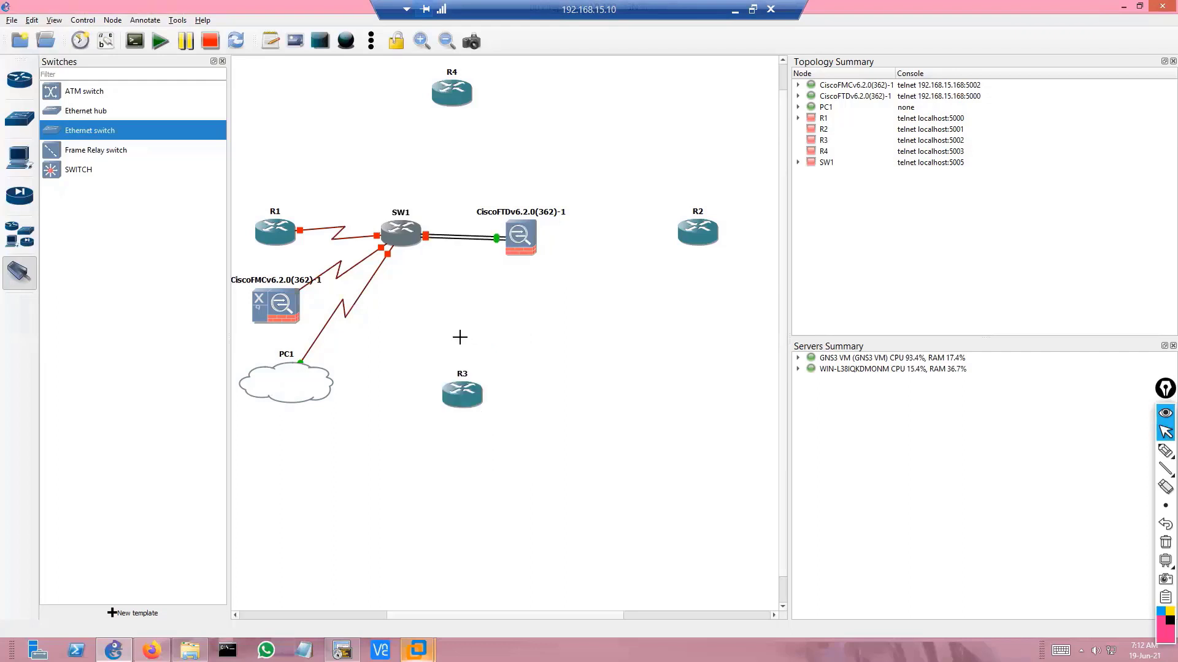
{"action": "mouse_move", "coordinate": [513, 233]}
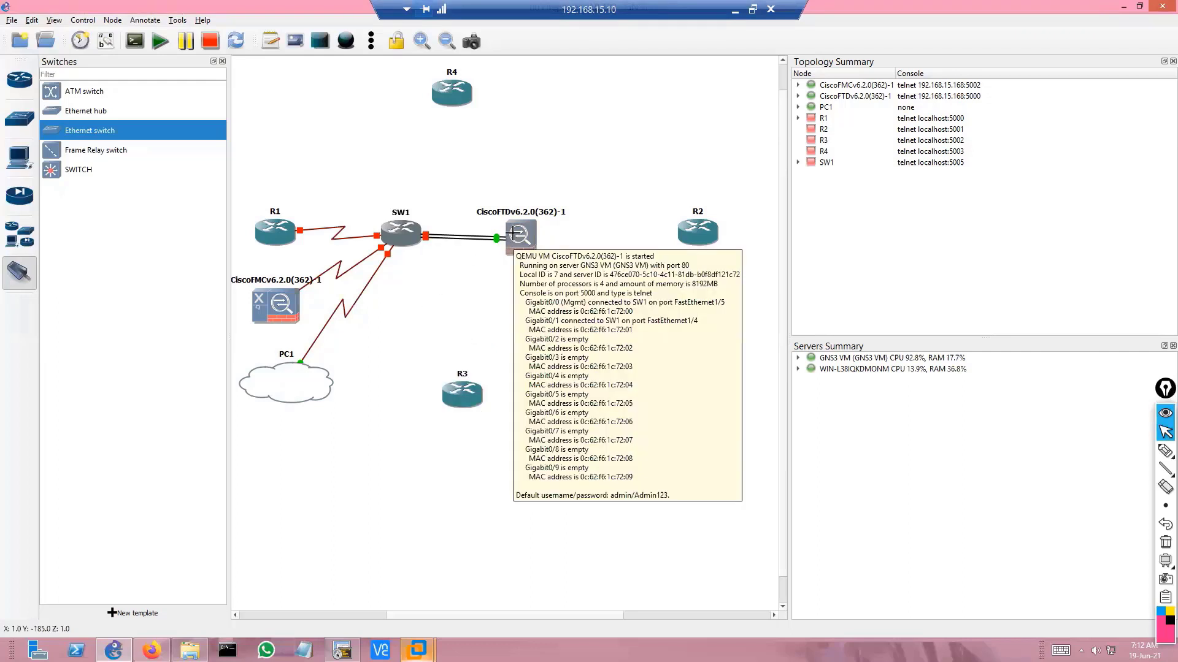
{"action": "right_click", "coordinate": [393, 227]}
{"action": "left_click", "coordinate": [429, 274]}
Step: Start router R1, then select SW1 and launch its console session in SecureCRT
{"action": "right_click", "coordinate": [281, 234]}
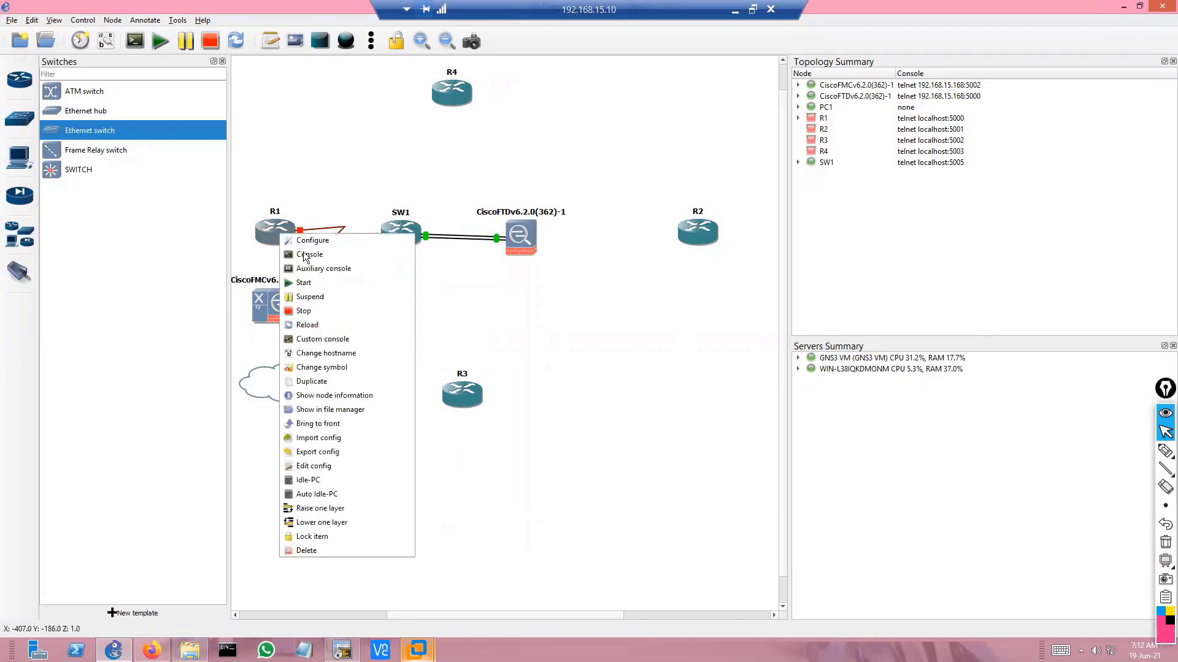
{"action": "left_click", "coordinate": [314, 281]}
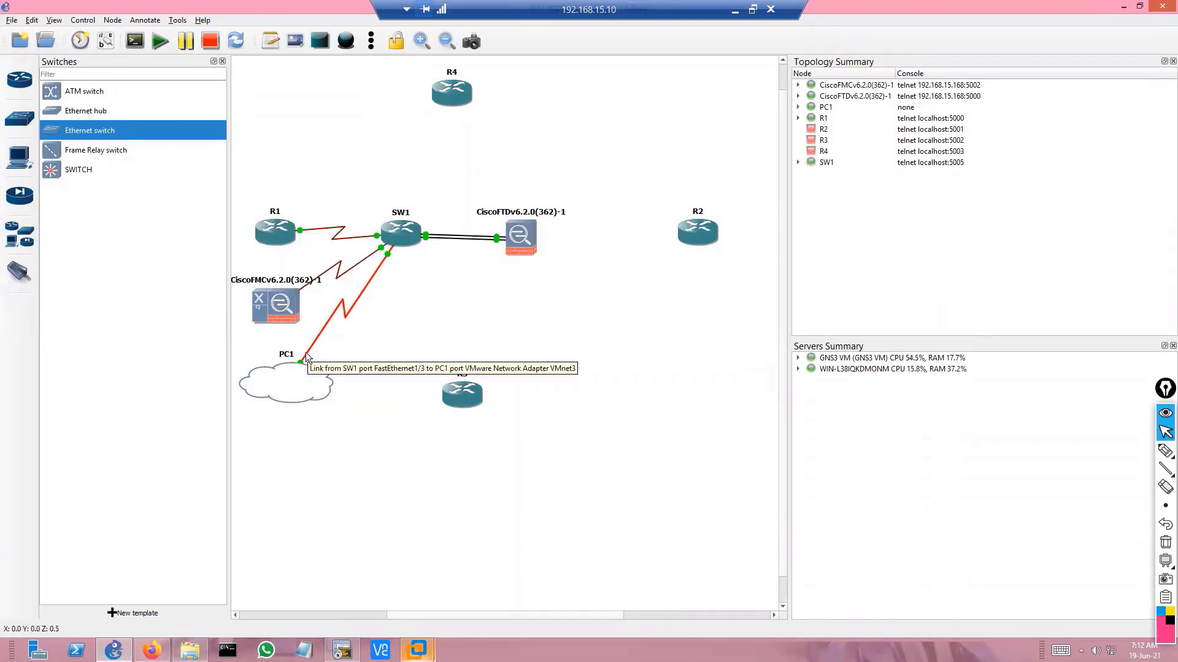
{"action": "left_click", "coordinate": [384, 313]}
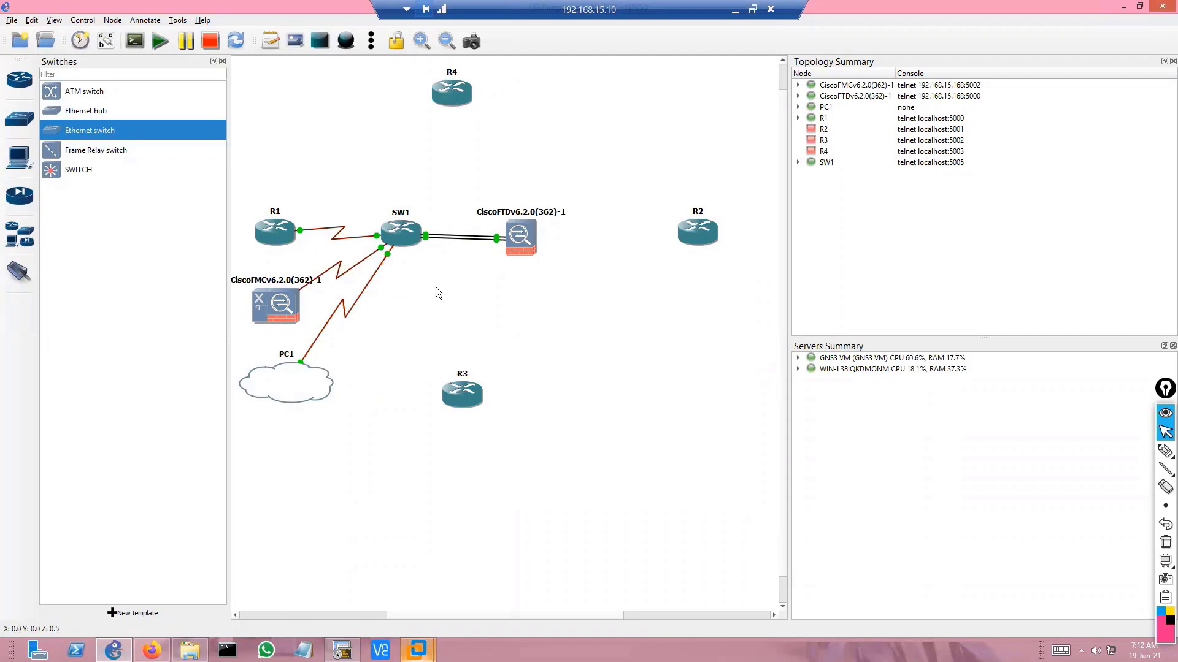
{"action": "left_click", "coordinate": [385, 239]}
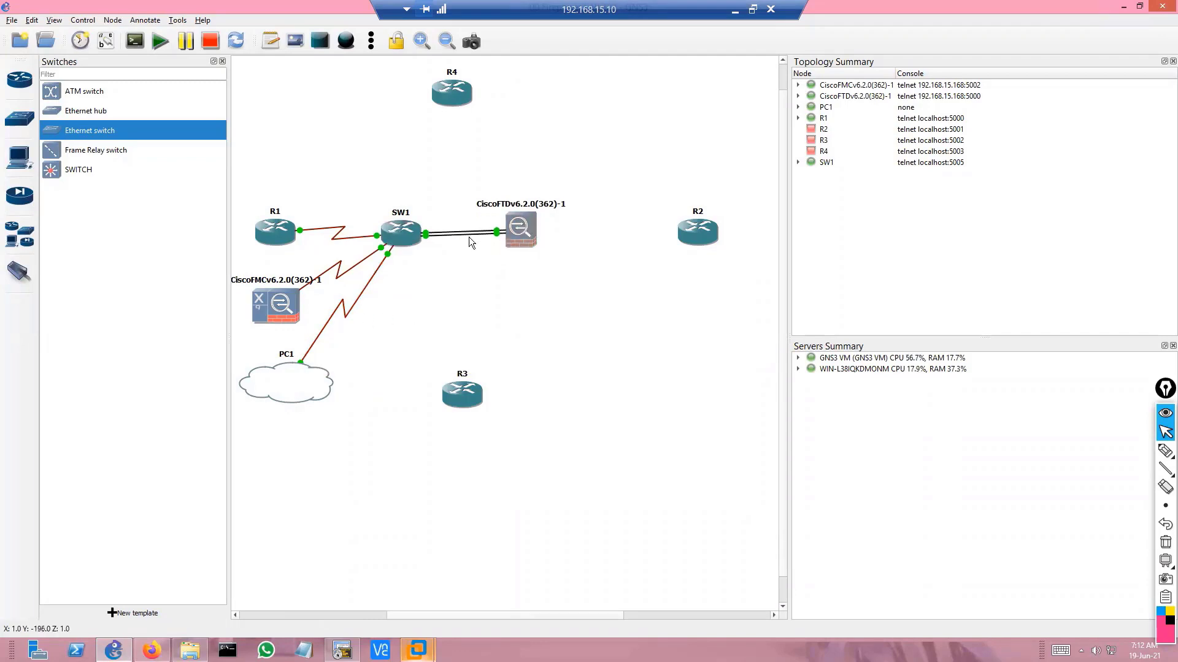
{"action": "right_click", "coordinate": [384, 242]}
{"action": "left_click", "coordinate": [408, 248]}
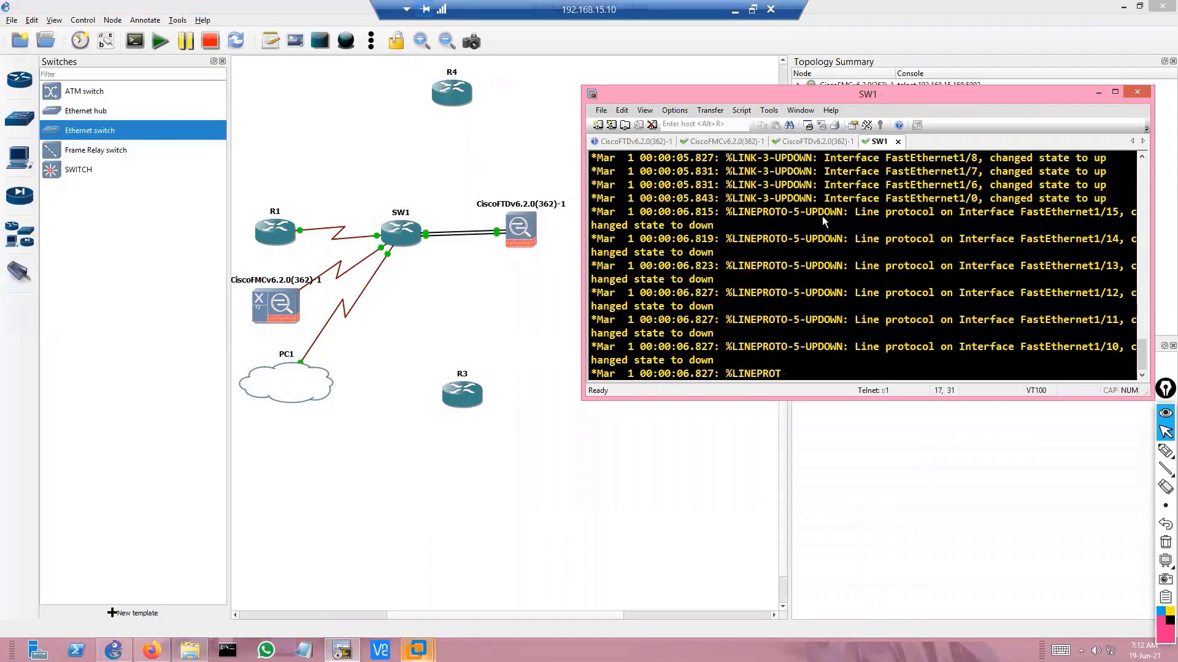
Step: Enter privileged mode on SW1 and try creating VLAN 100 outside the VLAN database
{"action": "key", "text": "Return"}
{"action": "type", "text": "en"}
{"action": "key", "text": "Tab"}
{"action": "key", "text": "Return"}
{"action": "key", "text": "Return"}
{"action": "type", "text": "conf t"}
{"action": "key", "text": "Return"}
{"action": "key", "text": "Return"}
{"action": "type", "text": "exit"}
{"action": "key", "text": "Return"}
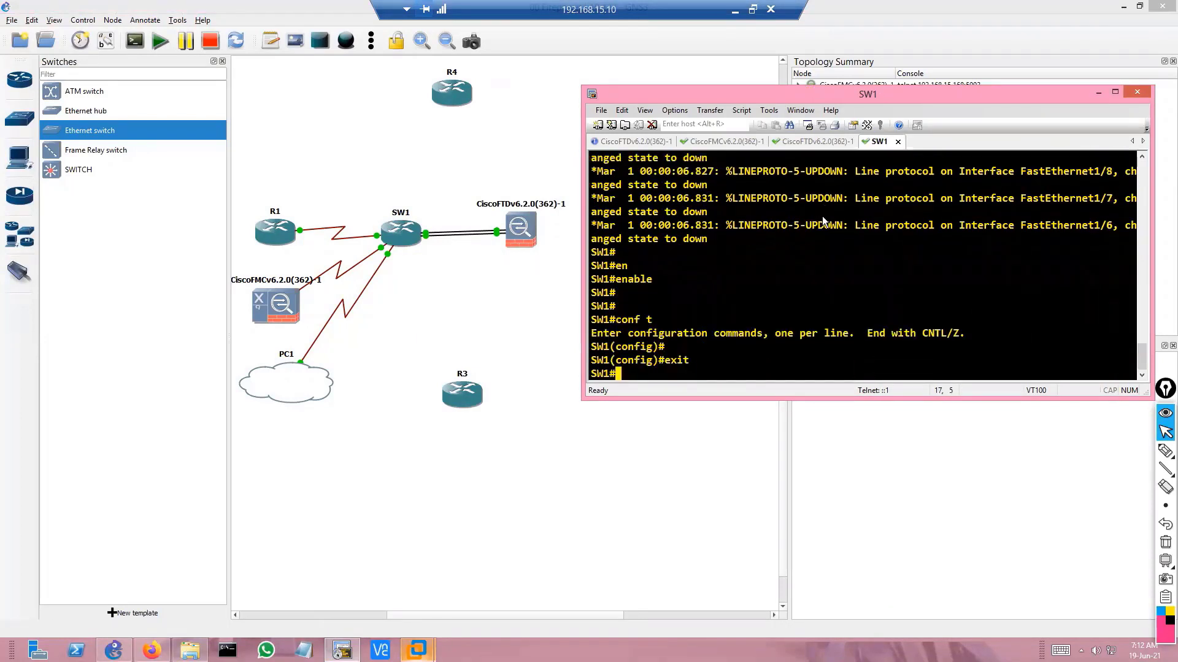
{"action": "type", "text": "sh ru"}
{"action": "key", "text": "BackSpace"}
{"action": "key", "text": "BackSpace"}
{"action": "key", "text": "BackSpace"}
{"action": "key", "text": "BackSpace"}
{"action": "key", "text": "BackSpace"}
{"action": "type", "text": "vlan 100"}
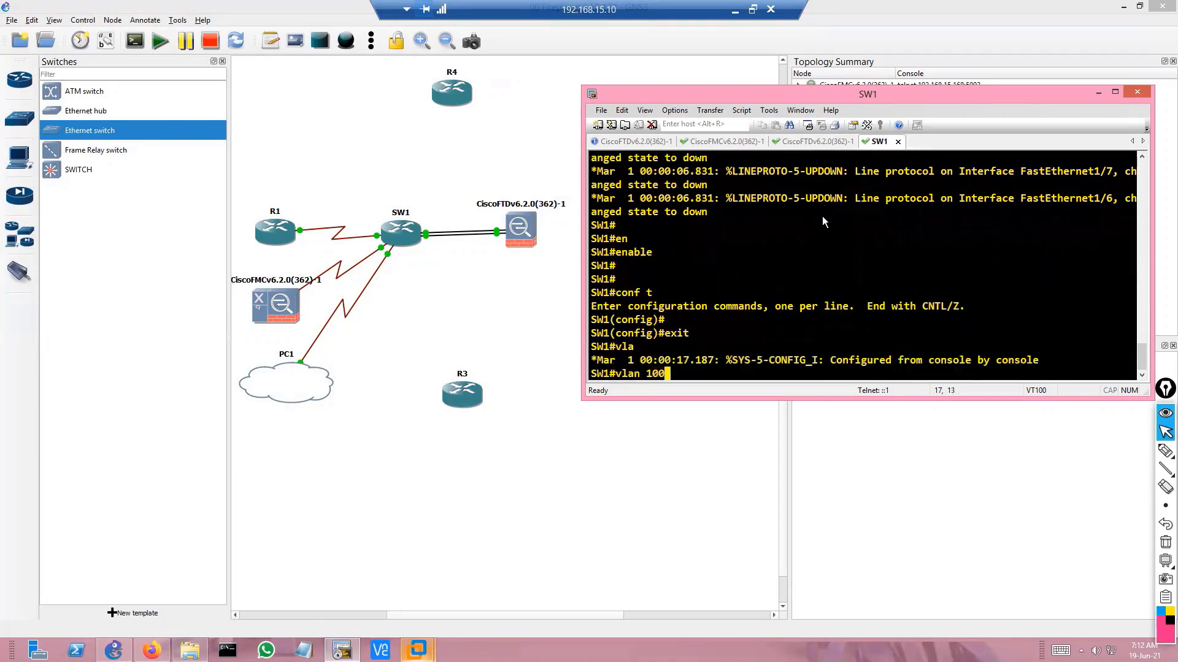
{"action": "key", "text": "Return"}
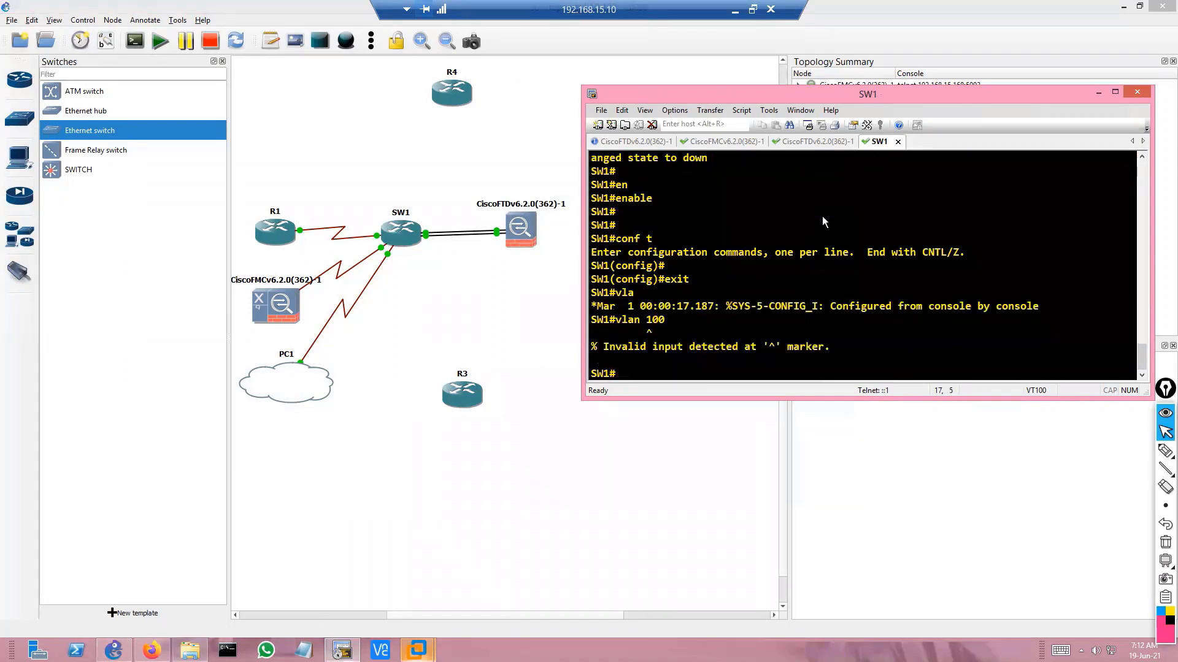
Step: Create VLAN 100 in SW1's vlan database and exit to apply it
{"action": "type", "text": "vlan da"}
{"action": "key", "text": "Tab"}
{"action": "key", "text": "Return"}
{"action": "type", "text": "vlan 100"}
{"action": "key", "text": "Return"}
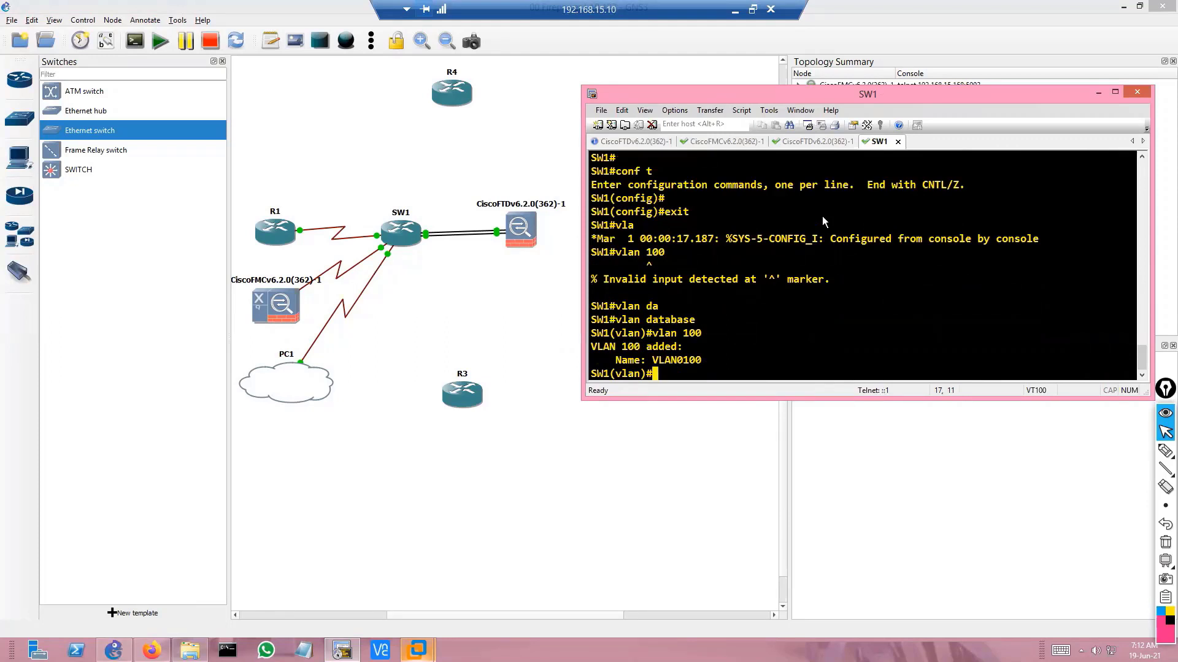
{"action": "type", "text": "exit"}
{"action": "key", "text": "Return"}
{"action": "key", "text": "Return"}
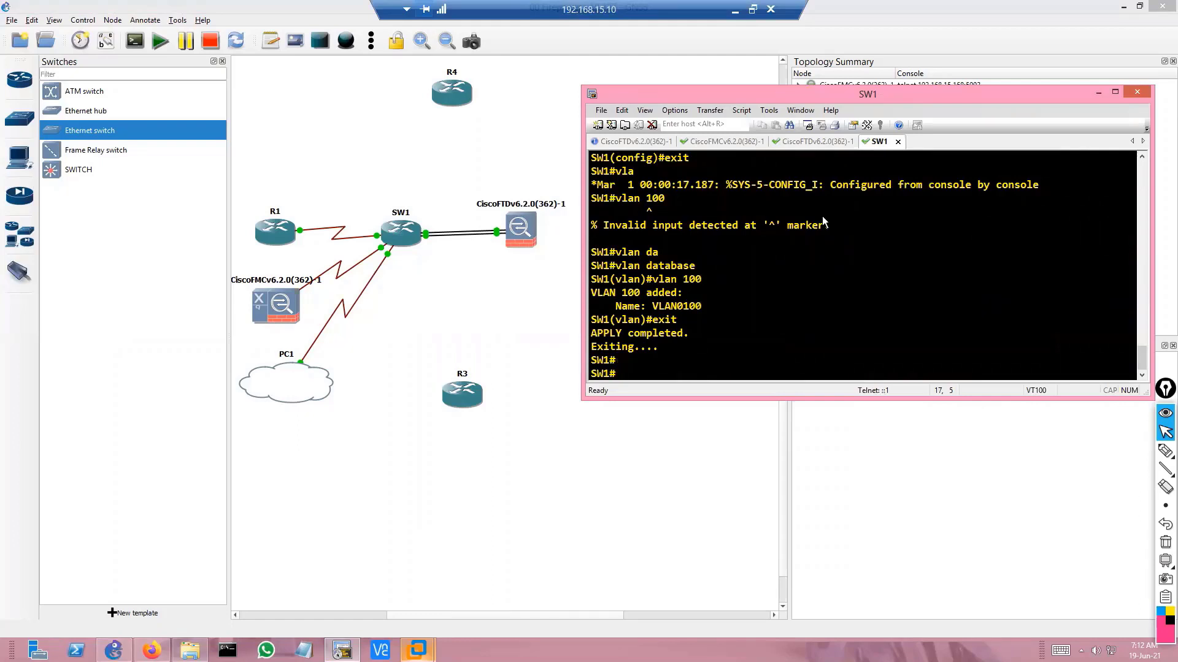
Step: Enter configuration mode and select interface range FastEthernet1/1 - 10
{"action": "key", "text": "Return"}
{"action": "key", "text": "Return"}
{"action": "type", "text": "conf t"}
{"action": "key", "text": "Return"}
{"action": "type", "text": "in"}
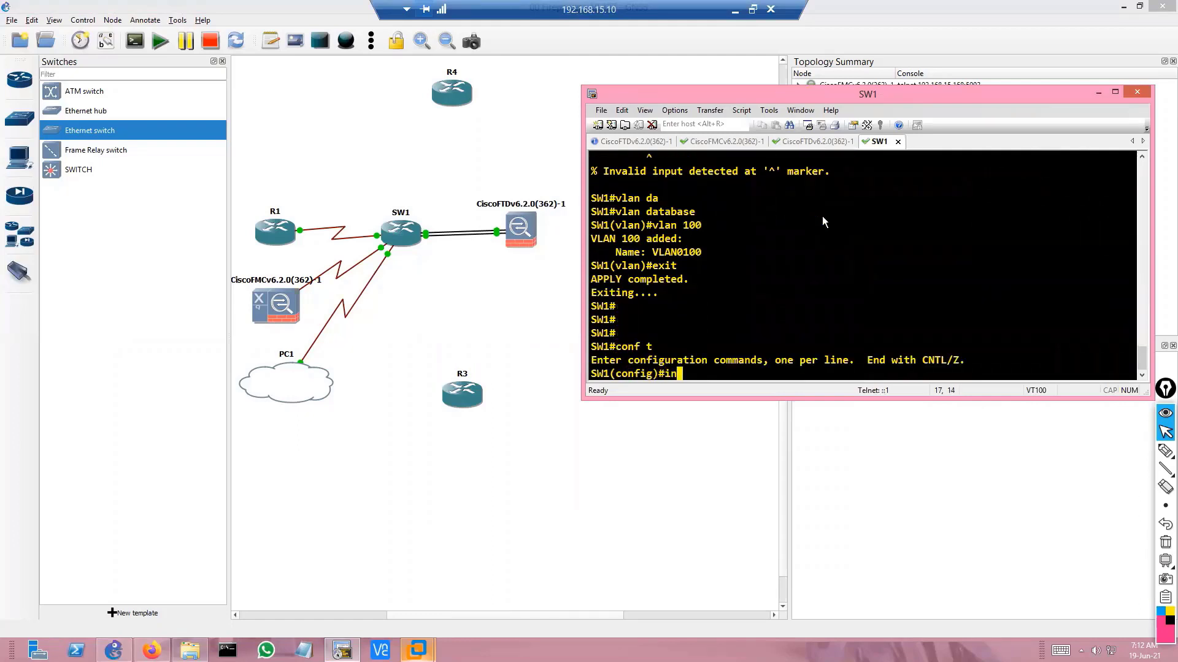
{"action": "type", "text": "t"}
{"action": "key", "text": "Tab"}
{"action": "type", "text": "r"}
{"action": "key", "text": "Tab"}
{"action": "type", "text": "ange f1/"}
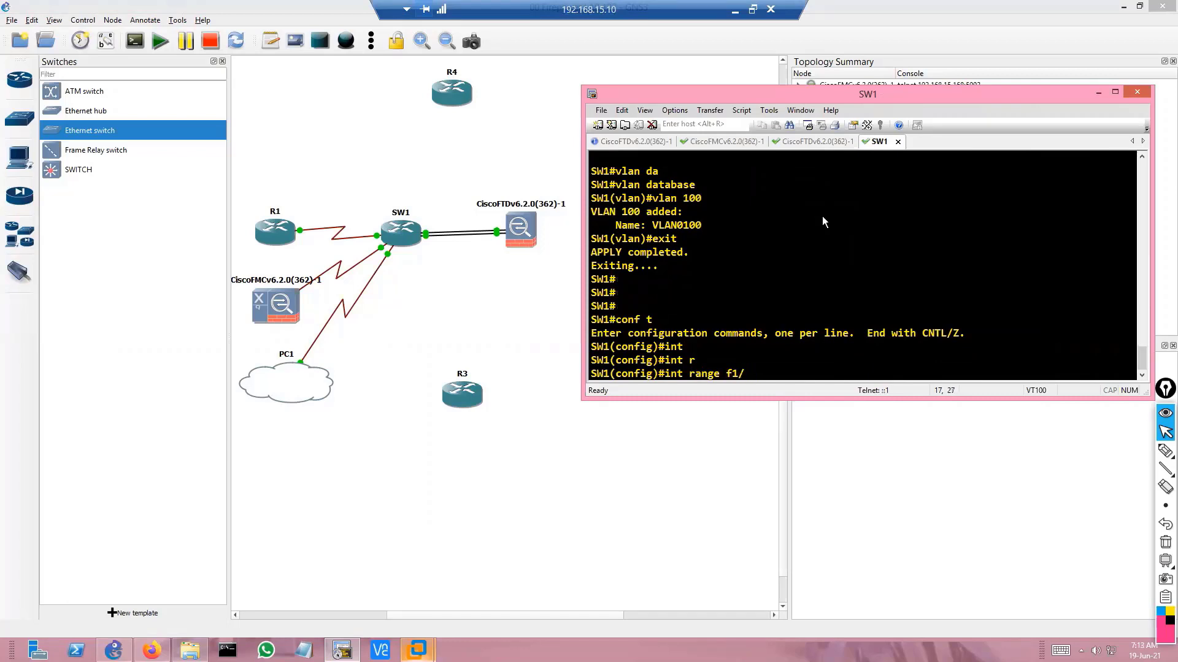
{"action": "type", "text": "1 - 10"}
{"action": "key", "text": "Return"}
Step: Set the port range to switchport mode access and assign it to VLAN 100
{"action": "type", "text": "sw"}
{"action": "key", "text": "Tab"}
{"action": "type", "text": "mo"}
{"action": "key", "text": "Tab"}
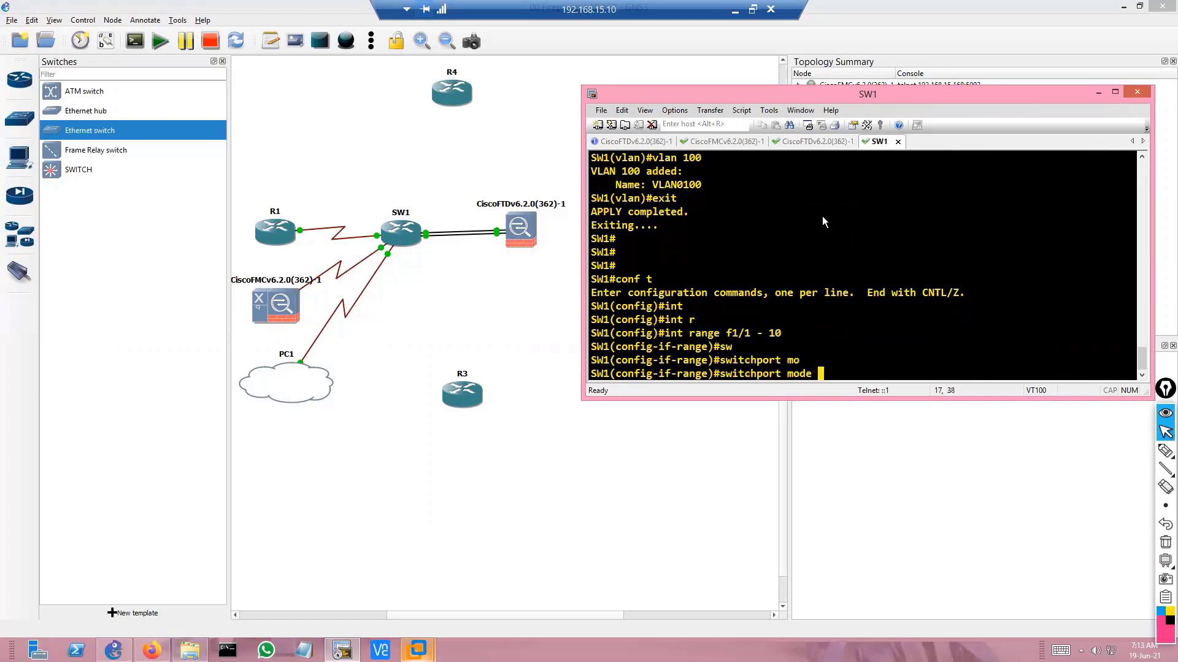
{"action": "type", "text": "acq"}
{"action": "key", "text": "Tab"}
{"action": "key", "text": "Return"}
{"action": "key", "text": "Up"}
{"action": "key", "text": "BackSpace"}
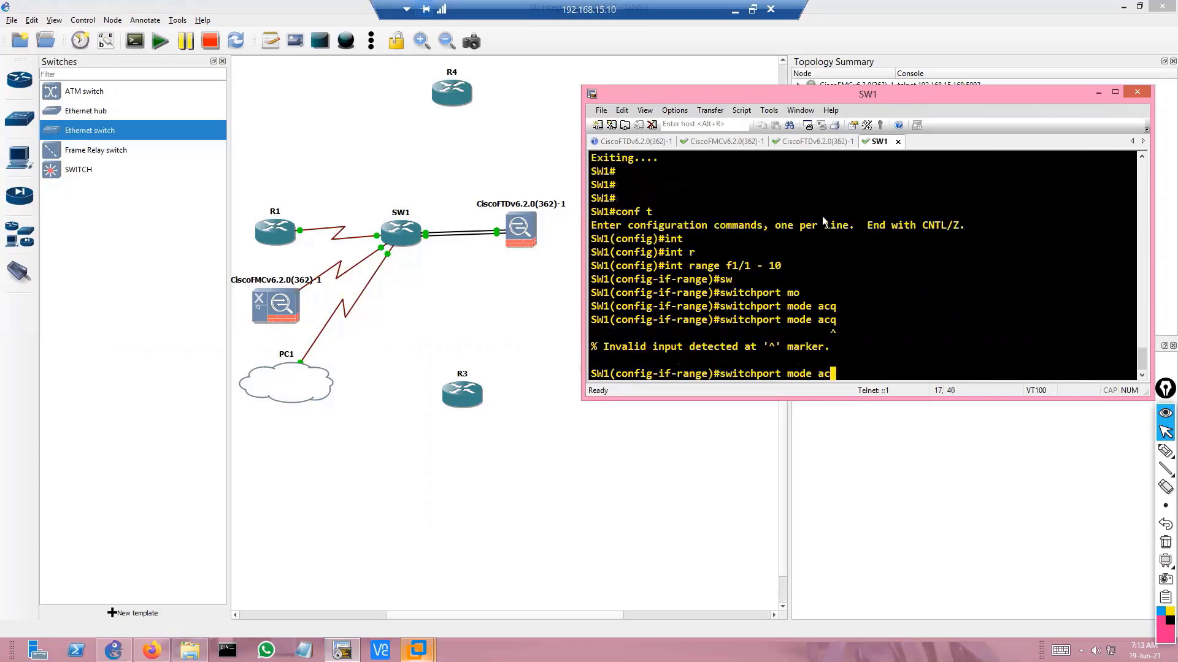
{"action": "key", "text": "Tab"}
{"action": "key", "text": "Return"}
{"action": "type", "text": "sw"}
{"action": "key", "text": "Tab"}
{"action": "type", "text": "a"}
{"action": "key", "text": "Tab"}
{"action": "type", "text": "vlan 100"}
{"action": "key", "text": "Return"}
Step: Leave configuration mode and save SW1's configuration with write
{"action": "type", "text": "end"}
{"action": "key", "text": "Return"}
{"action": "key", "text": "Return"}
{"action": "type", "text": "wr"}
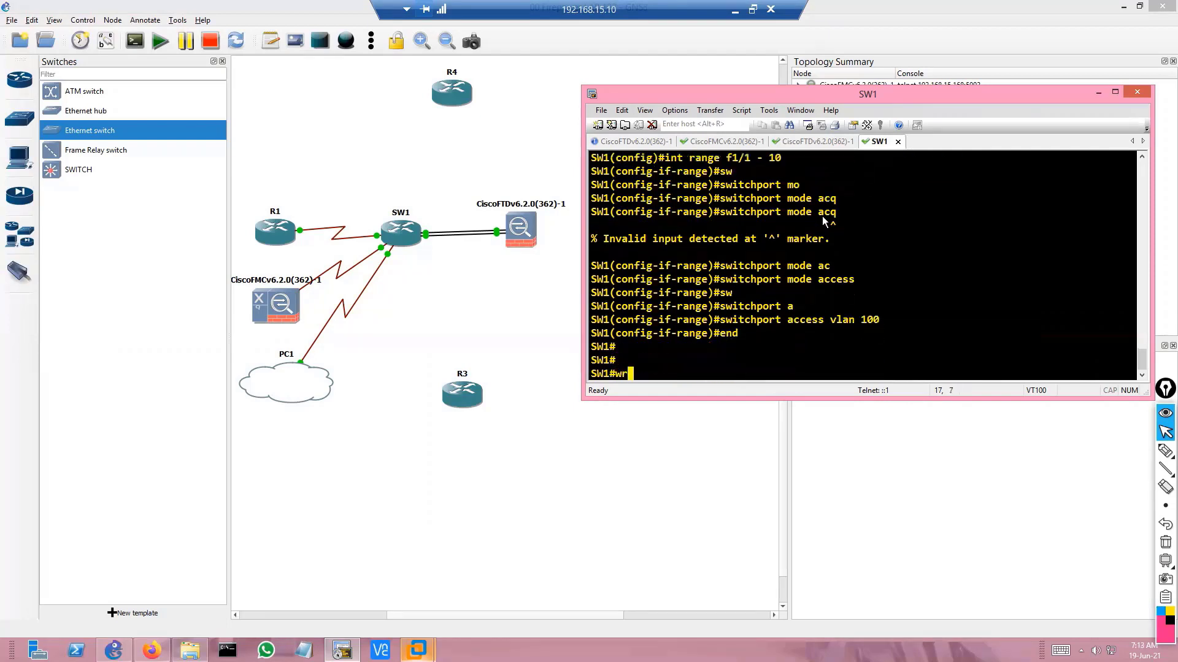
{"action": "key", "text": "Tab"}
{"action": "key", "text": "Return"}
{"action": "scroll", "coordinate": [834, 227], "scroll_direction": "up", "scroll_amount": 1}
{"action": "key", "text": "Return"}
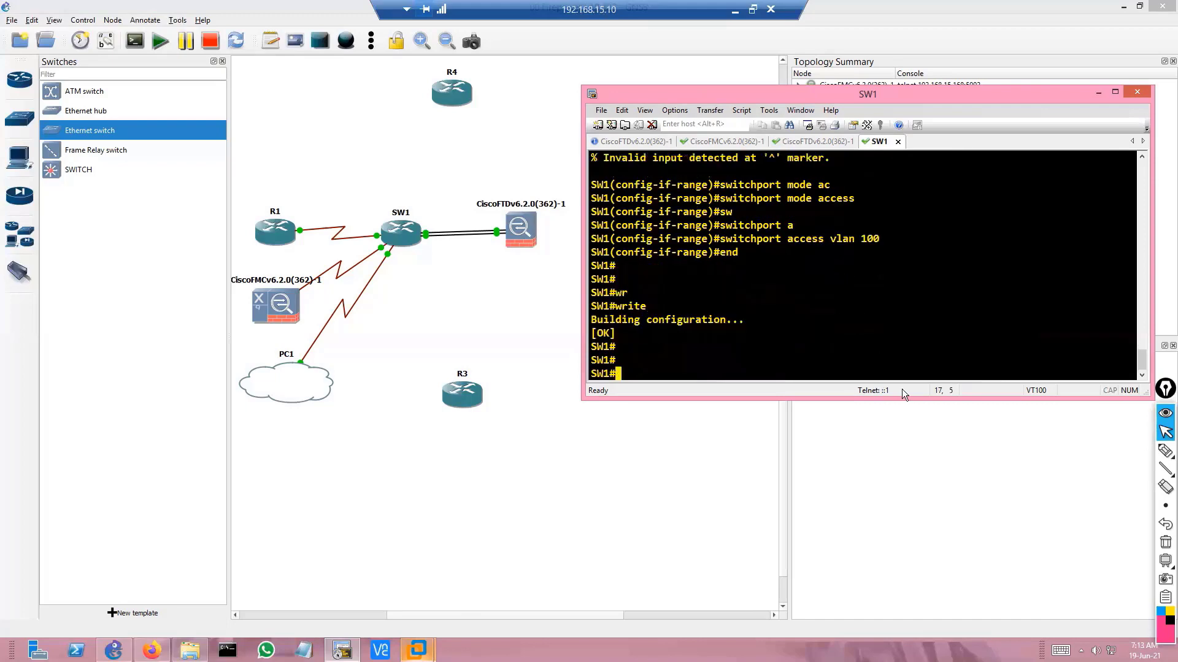
{"action": "key", "text": "Return"}
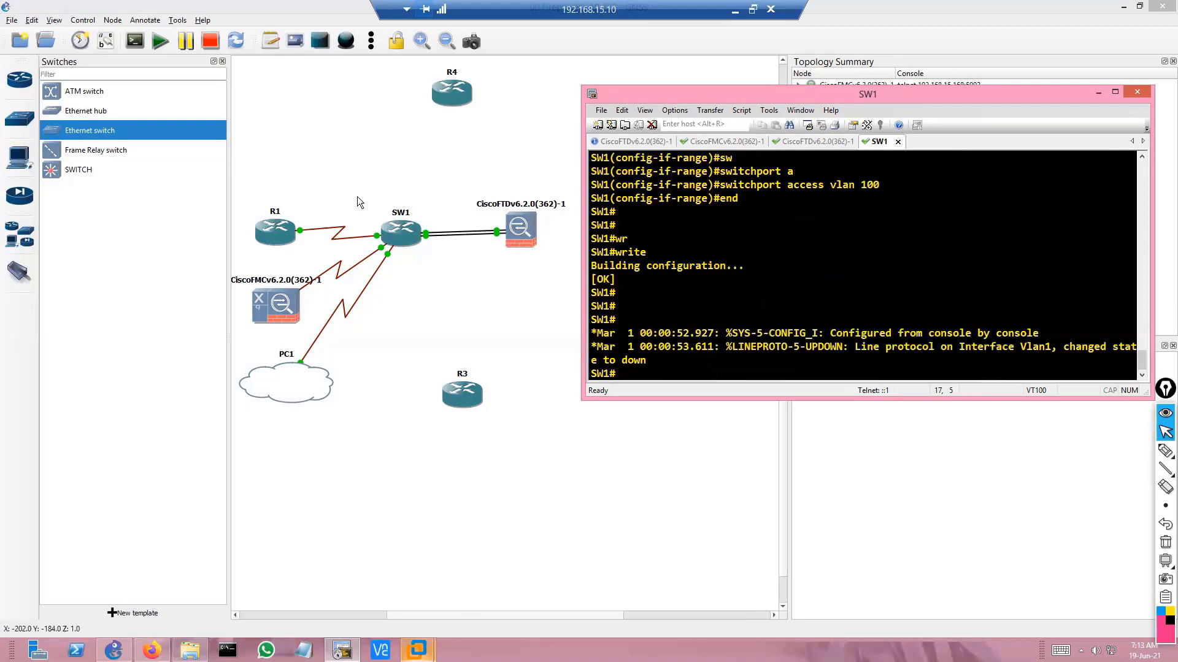
Step: Bring SW1's console back to the front and run show vlan-switch
{"action": "left_click_drag", "start_coordinate": [351, 185], "coordinate": [446, 295]}
{"action": "key", "text": "alt+Tab"}
{"action": "key", "text": "Return"}
{"action": "key", "text": "Return"}
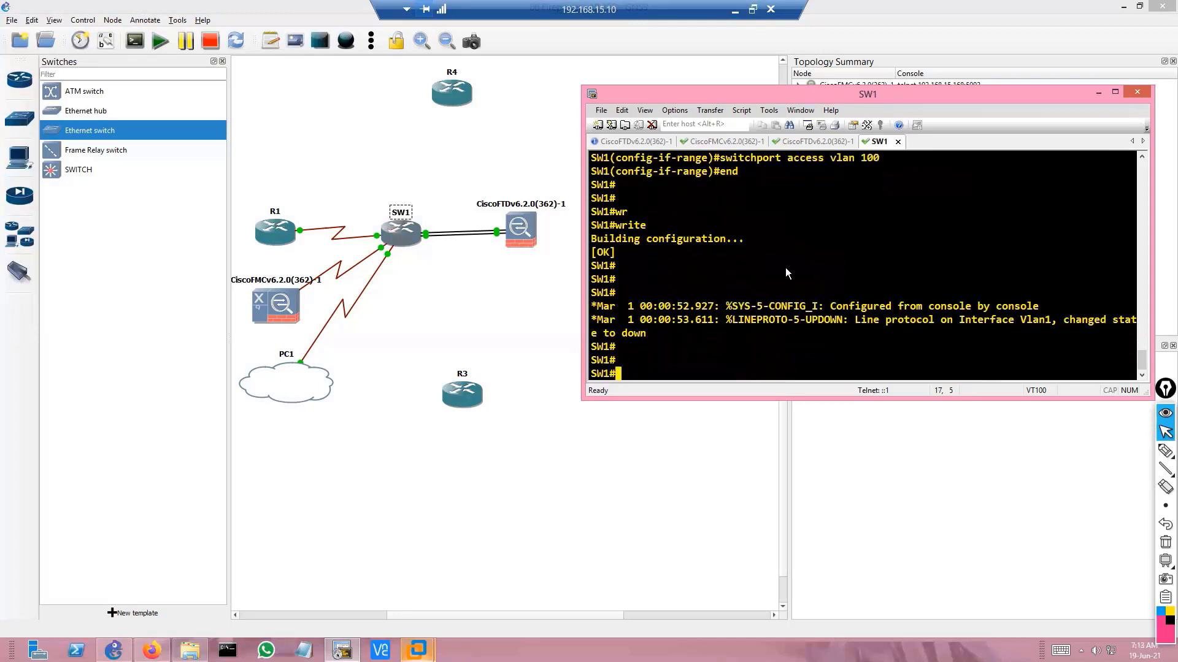
{"action": "type", "text": "show vlan-sw"}
{"action": "key", "text": "Tab"}
{"action": "key", "text": "Return"}
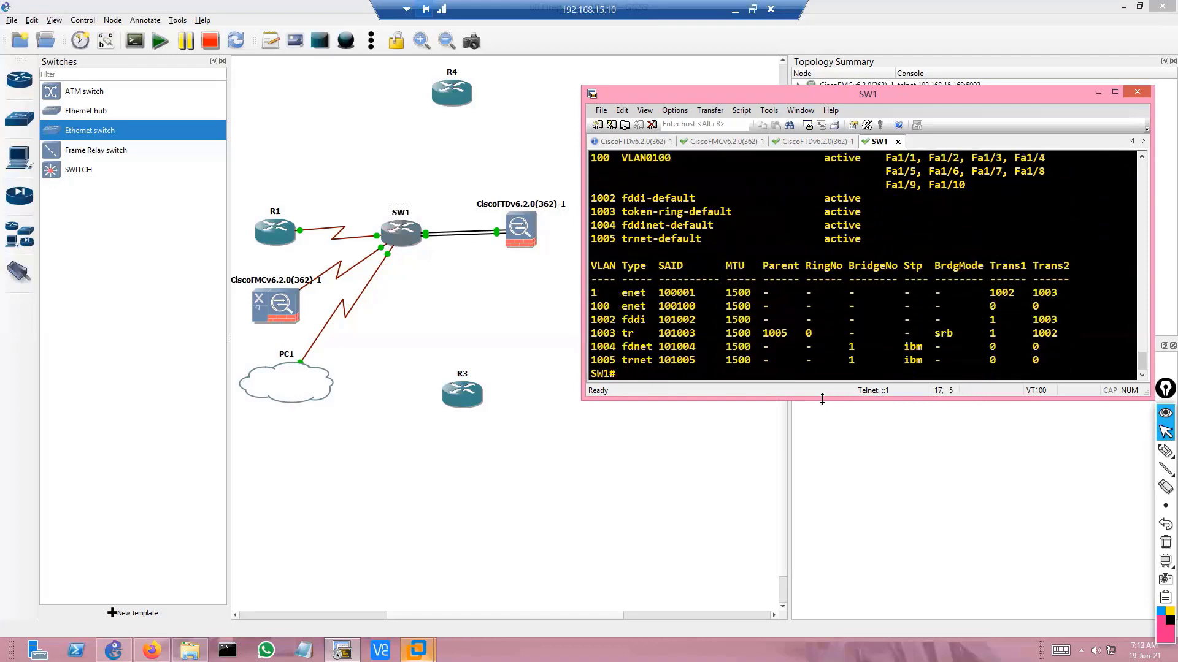
Step: Enlarge the console and highlight the command and the VLAN0100 row with Fa1/1–Fa1/10
{"action": "left_click_drag", "start_coordinate": [824, 401], "coordinate": [823, 508]}
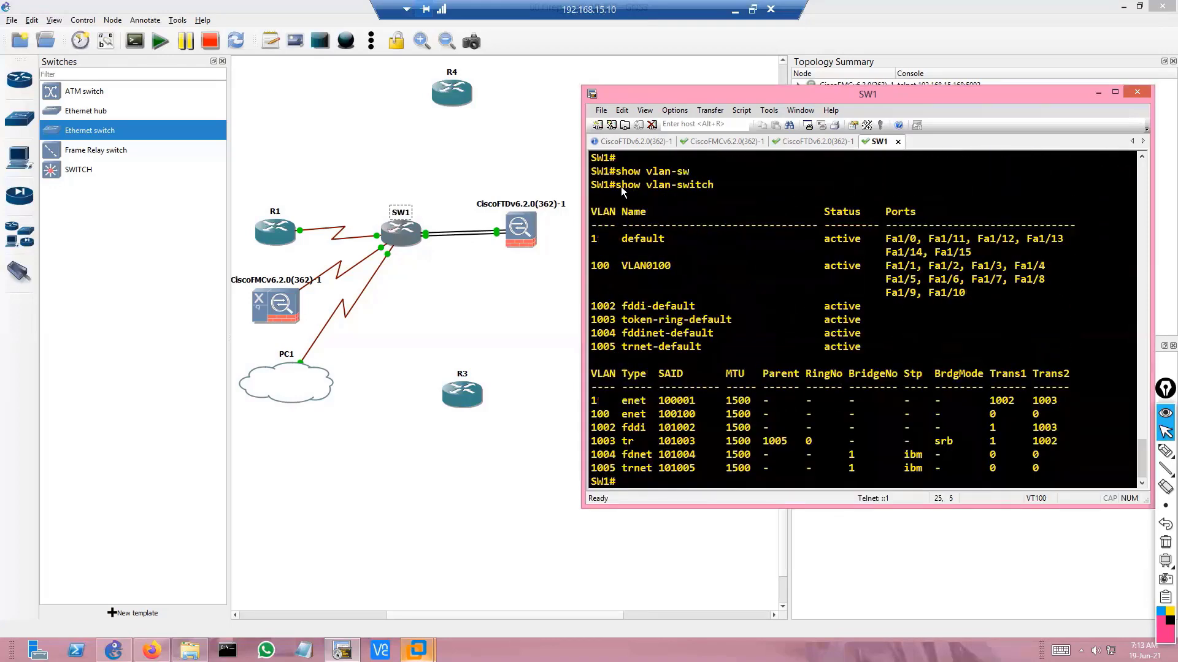
{"action": "left_click_drag", "start_coordinate": [612, 186], "coordinate": [721, 186]}
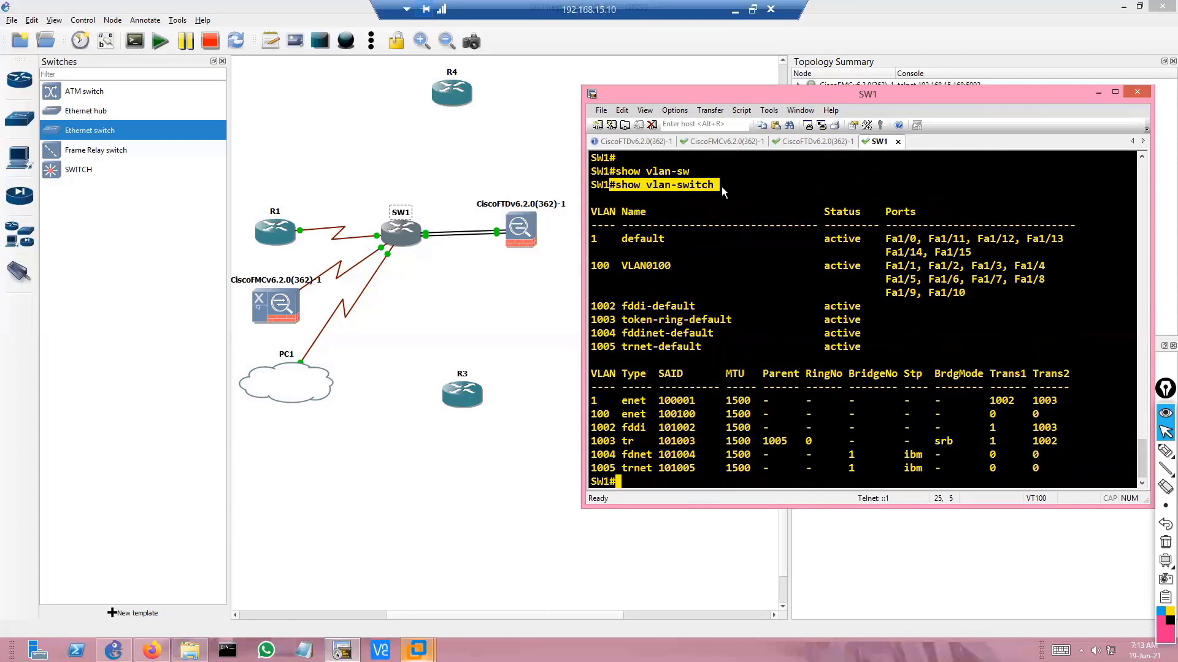
{"action": "left_click_drag", "start_coordinate": [642, 263], "coordinate": [990, 292]}
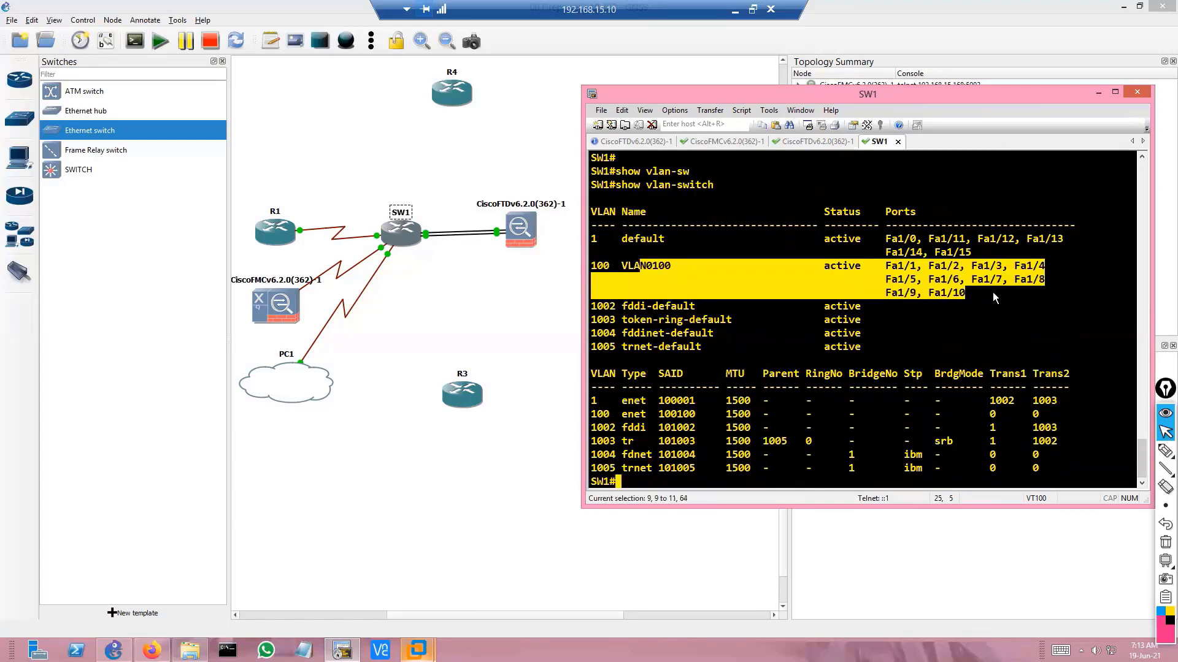
Step: Assign interface Vlan100 the IP address 192.168.1.11 255.255.255.0
{"action": "key", "text": "Return"}
{"action": "key", "text": "Return"}
{"action": "type", "text": "conf t"}
{"action": "key", "text": "Return"}
{"action": "key", "text": "Return"}
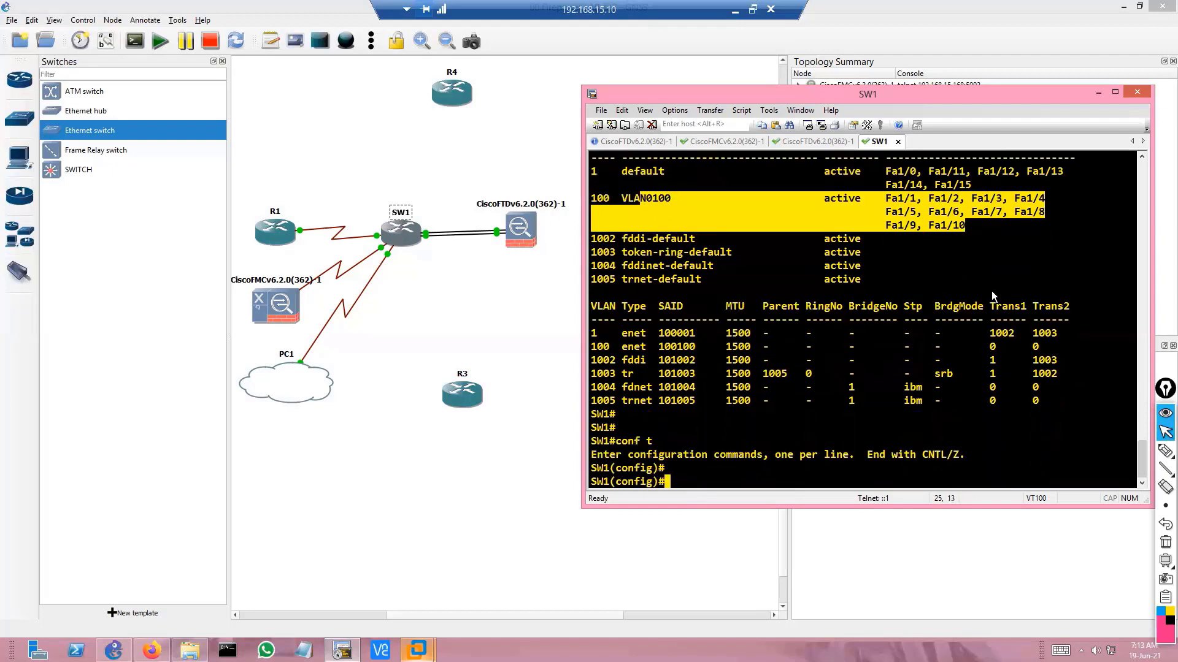
{"action": "type", "text": "int vlan 100"}
{"action": "key", "text": "Return"}
{"action": "type", "text": "ip ad"}
{"action": "key", "text": "Tab"}
{"action": "type", "text": "d"}
{"action": "key", "text": "Tab"}
{"action": "type", "text": "192.168.1.11 255.2553.255"}
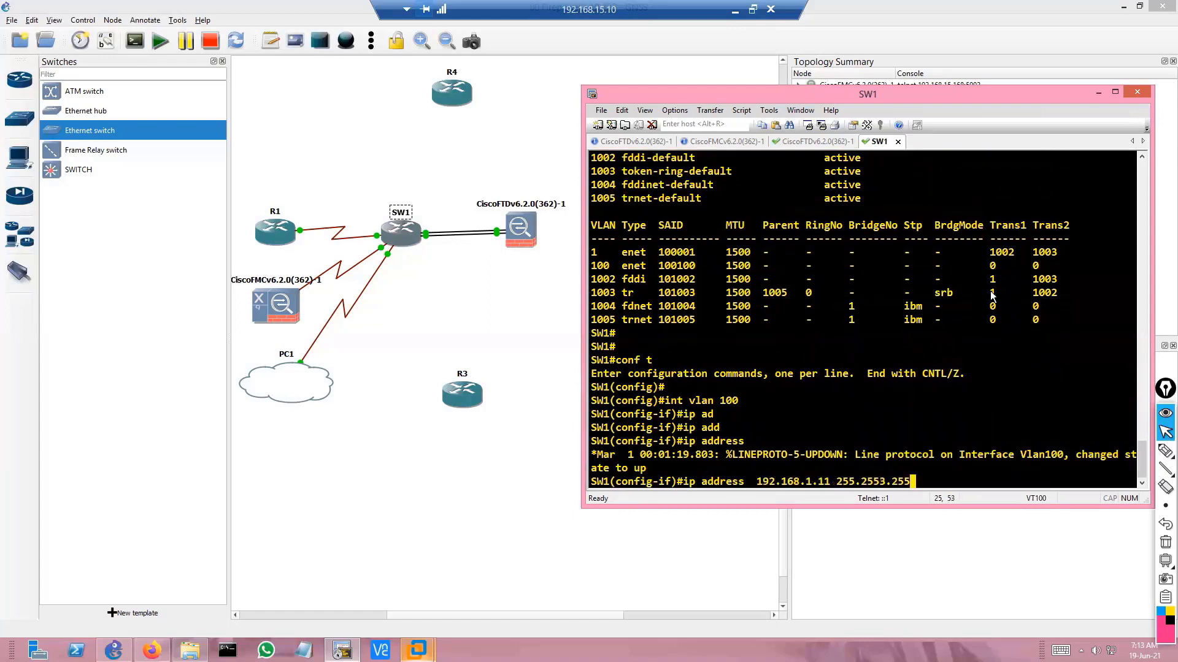
{"action": "key", "text": "BackSpace"}
{"action": "key", "text": "BackSpace"}
{"action": "type", "text": "255.0"}
{"action": "key", "text": "Return"}
Step: Enable Vlan100 with no shutdown, end configuration, and write the configuration
{"action": "type", "text": "no shu"}
{"action": "key", "text": "Tab"}
{"action": "key", "text": "Return"}
{"action": "type", "text": "end"}
{"action": "key", "text": "Return"}
{"action": "type", "text": "wr"}
{"action": "key", "text": "Tab"}
{"action": "key", "text": "Return"}
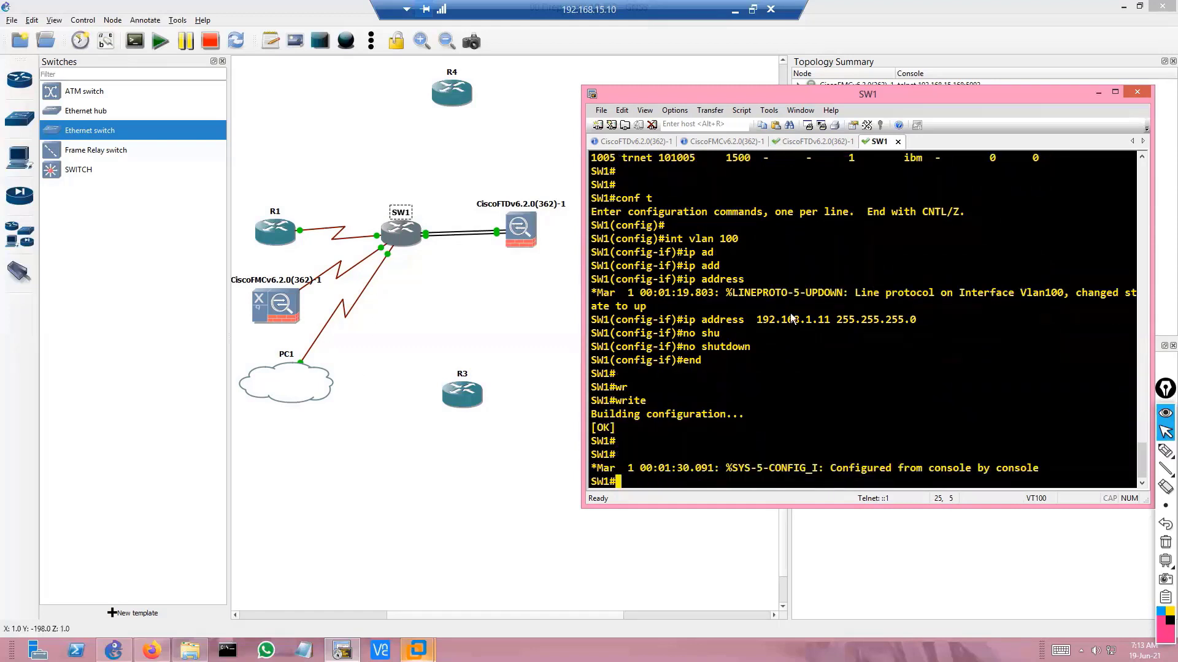
{"action": "left_click", "coordinate": [1165, 451]}
{"action": "left_click_drag", "start_coordinate": [384, 187], "coordinate": [385, 206]}
{"action": "left_click_drag", "start_coordinate": [393, 186], "coordinate": [395, 204]}
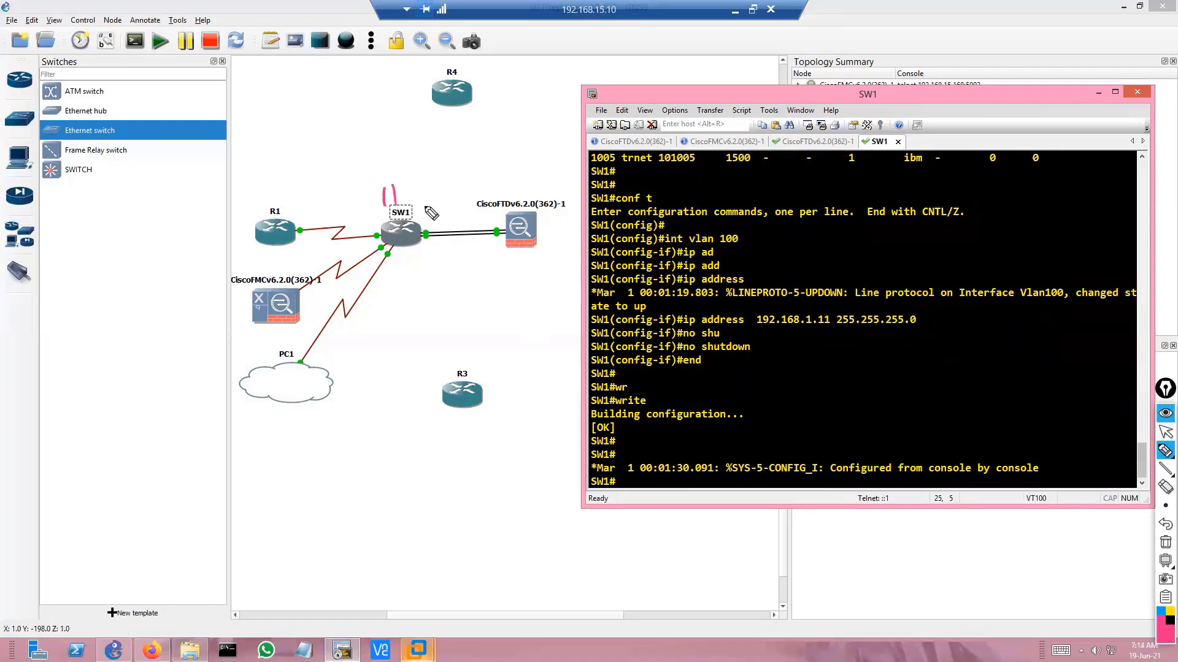
{"action": "left_click", "coordinate": [470, 186]}
{"action": "left_click_drag", "start_coordinate": [480, 182], "coordinate": [500, 192]}
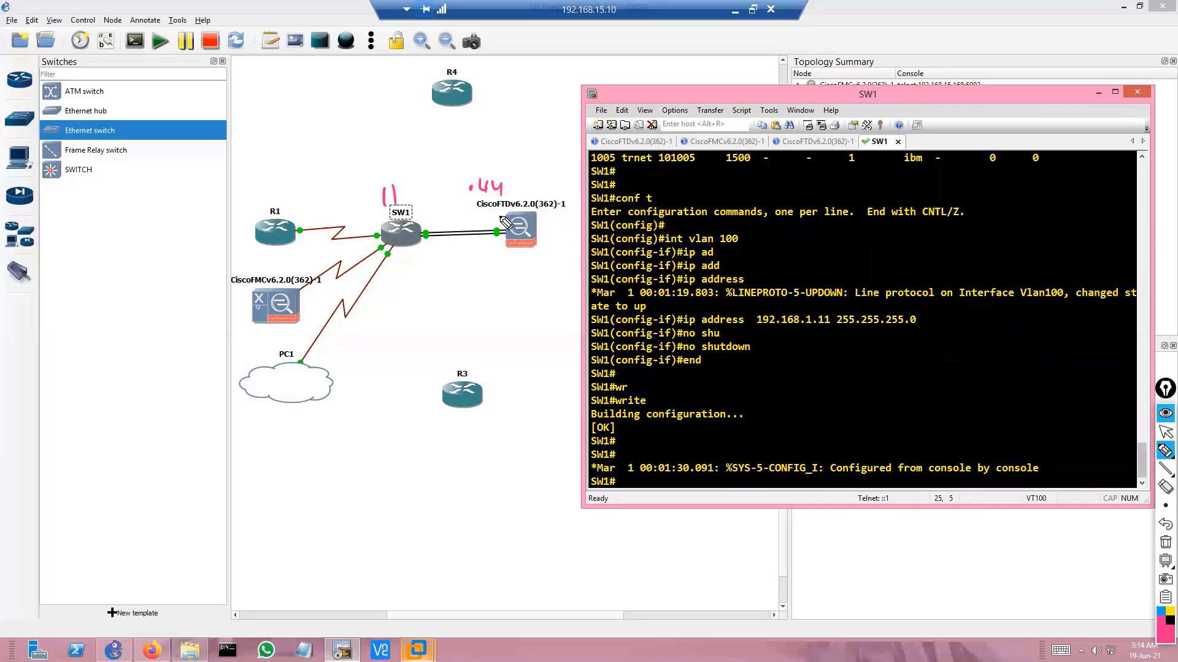
{"action": "left_click", "coordinate": [472, 247]}
{"action": "mouse_move", "coordinate": [482, 243]}
{"action": "left_mouse_down"}
{"action": "mouse_move", "coordinate": [483, 257]}
{"action": "mouse_move", "coordinate": [491, 246]}
{"action": "left_mouse_up"}
{"action": "left_click_drag", "start_coordinate": [506, 183], "coordinate": [508, 177]}
{"action": "left_click_drag", "start_coordinate": [485, 270], "coordinate": [486, 261]}
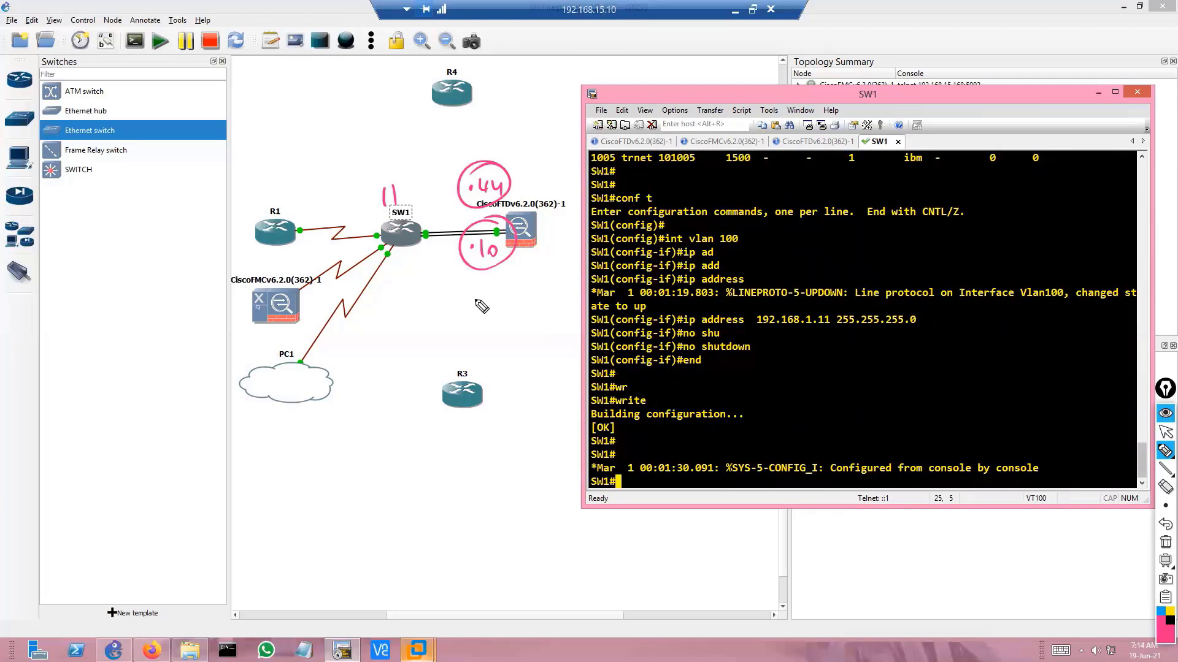
{"action": "left_click_drag", "start_coordinate": [514, 178], "coordinate": [544, 178]}
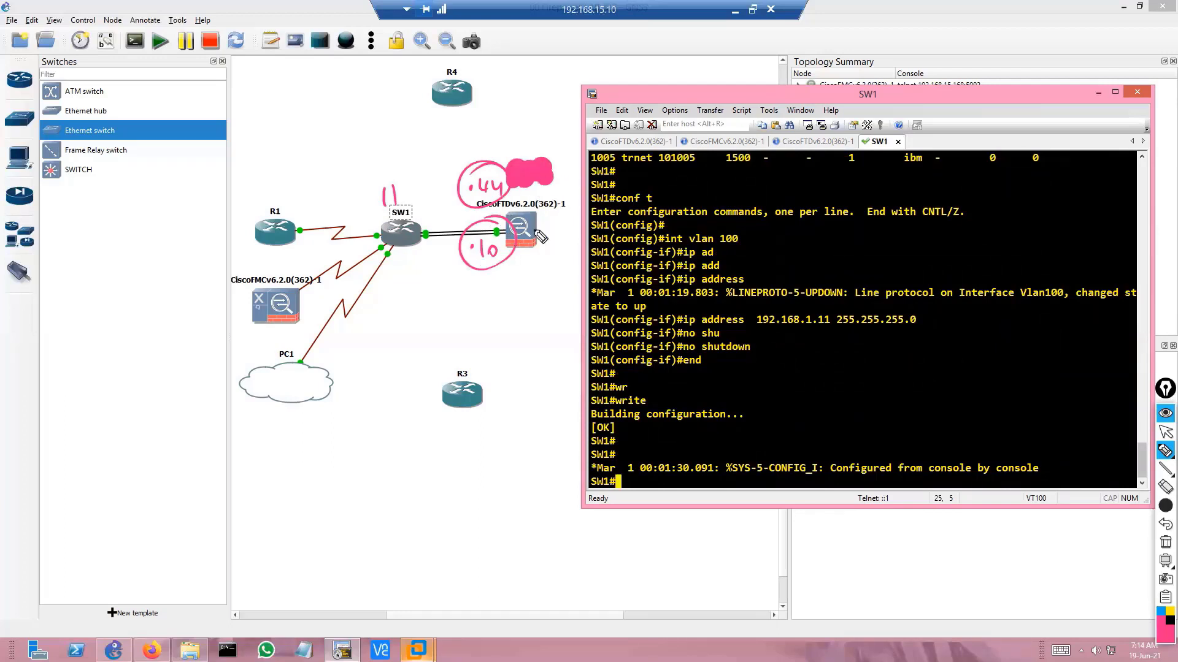
{"action": "left_click_drag", "start_coordinate": [528, 251], "coordinate": [540, 252]}
{"action": "left_click", "coordinate": [1165, 506]}
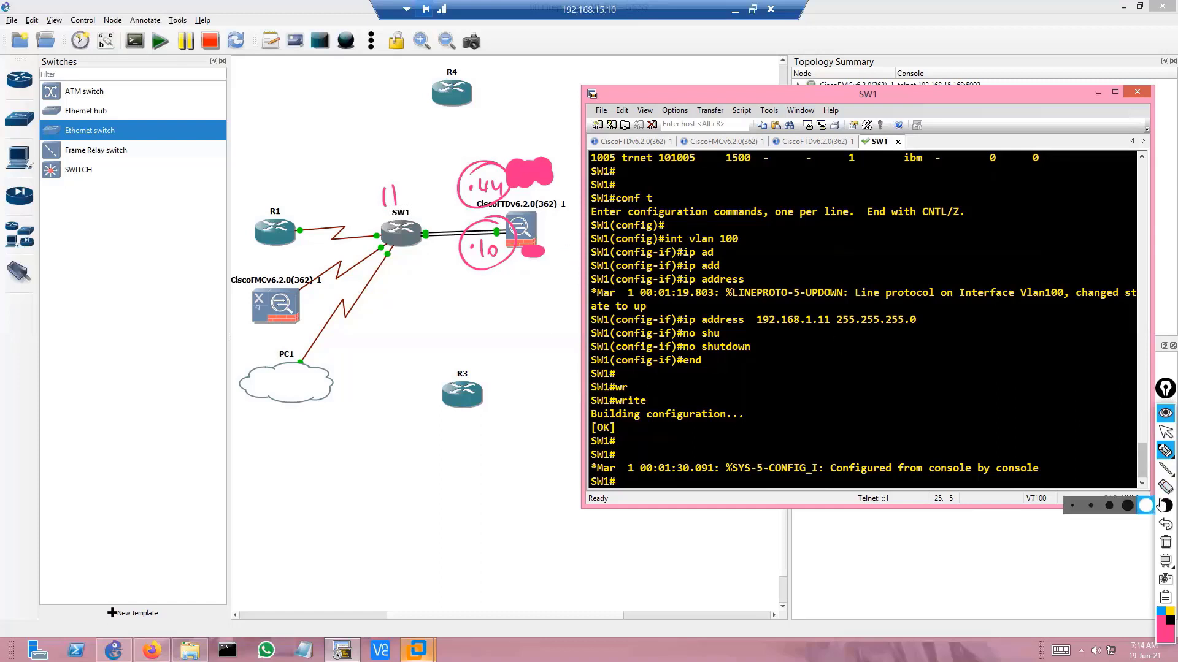
{"action": "left_click", "coordinate": [1089, 506]}
{"action": "left_click_drag", "start_coordinate": [278, 189], "coordinate": [287, 208]}
{"action": "left_click", "coordinate": [274, 272]}
{"action": "left_click_drag", "start_coordinate": [286, 264], "coordinate": [294, 278]}
{"action": "left_click_drag", "start_coordinate": [313, 264], "coordinate": [307, 277]}
{"action": "left_click", "coordinate": [302, 382]}
{"action": "mouse_move", "coordinate": [325, 374]}
{"action": "left_mouse_down"}
{"action": "mouse_move", "coordinate": [319, 388]}
{"action": "mouse_move", "coordinate": [336, 369]}
{"action": "left_mouse_up"}
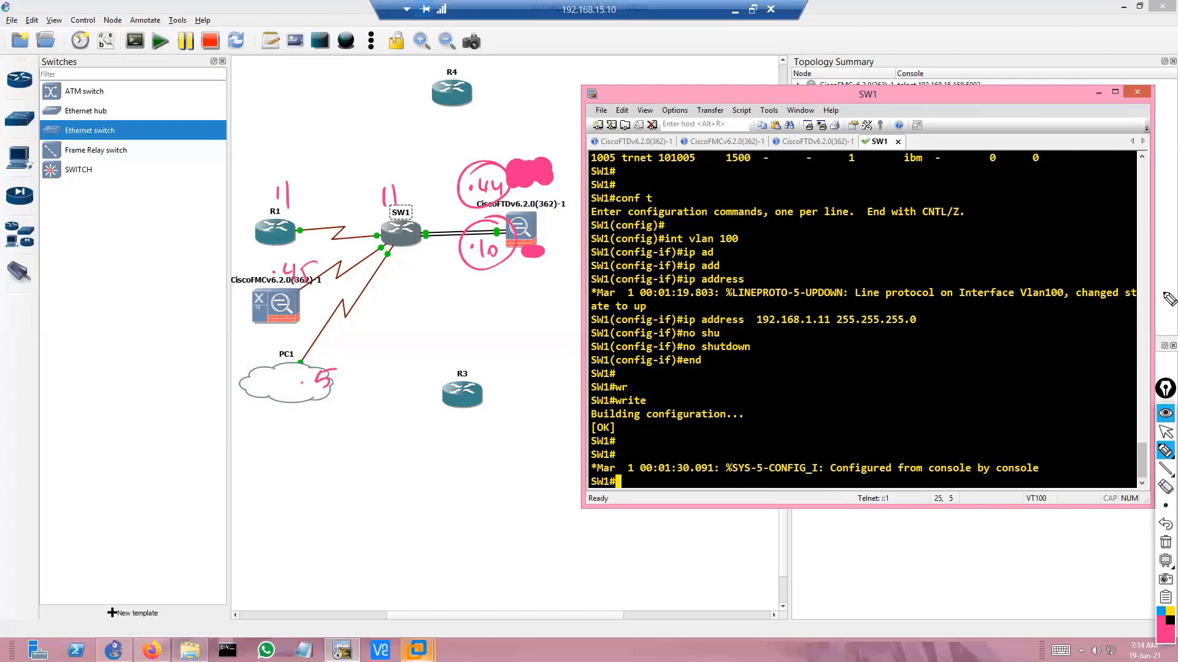
{"action": "key", "text": "Escape"}
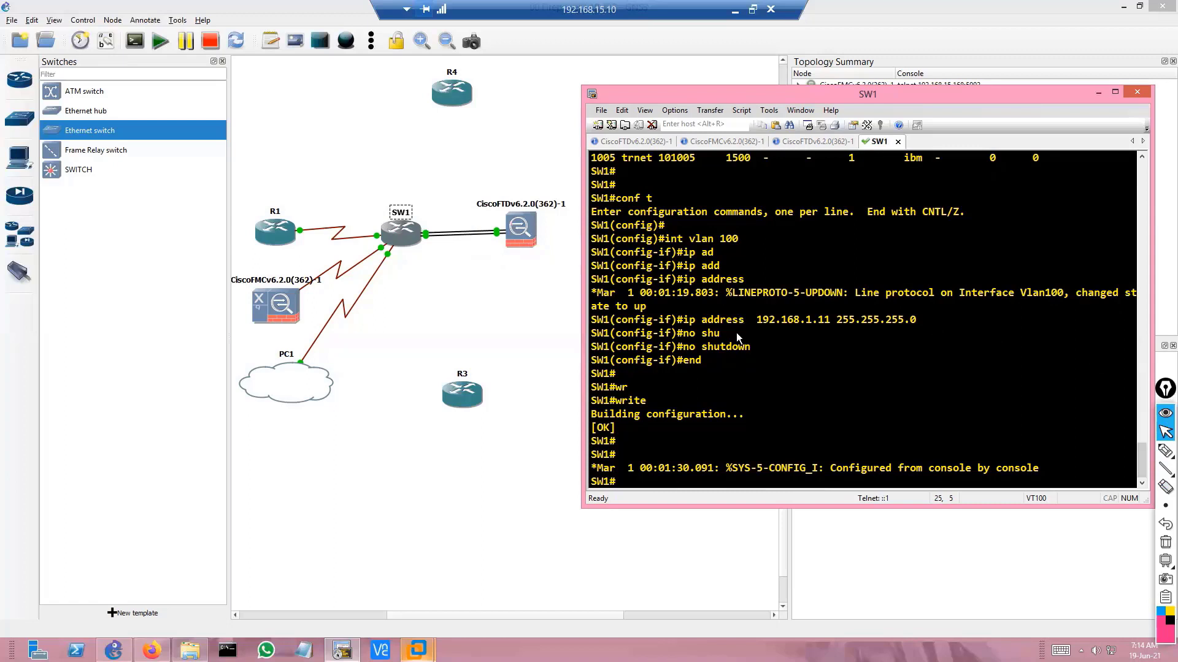
Step: Open R1's console and enter privileged and global configuration mode
{"action": "left_click", "coordinate": [435, 308]}
{"action": "right_click", "coordinate": [271, 238]}
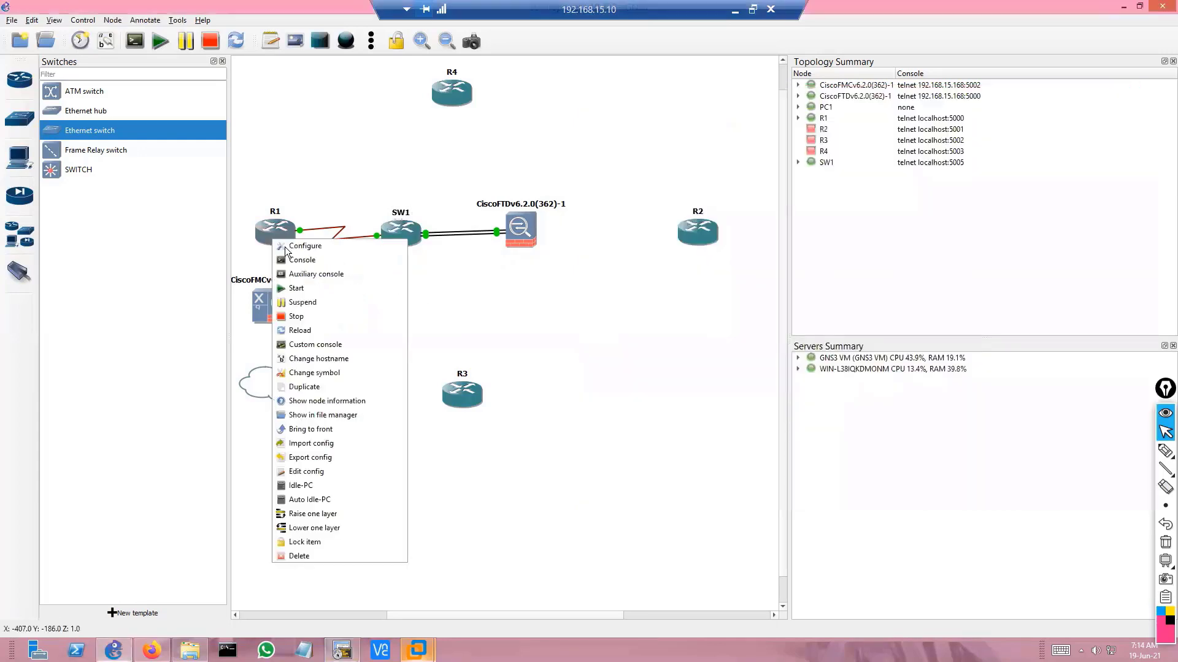
{"action": "left_click", "coordinate": [296, 260]}
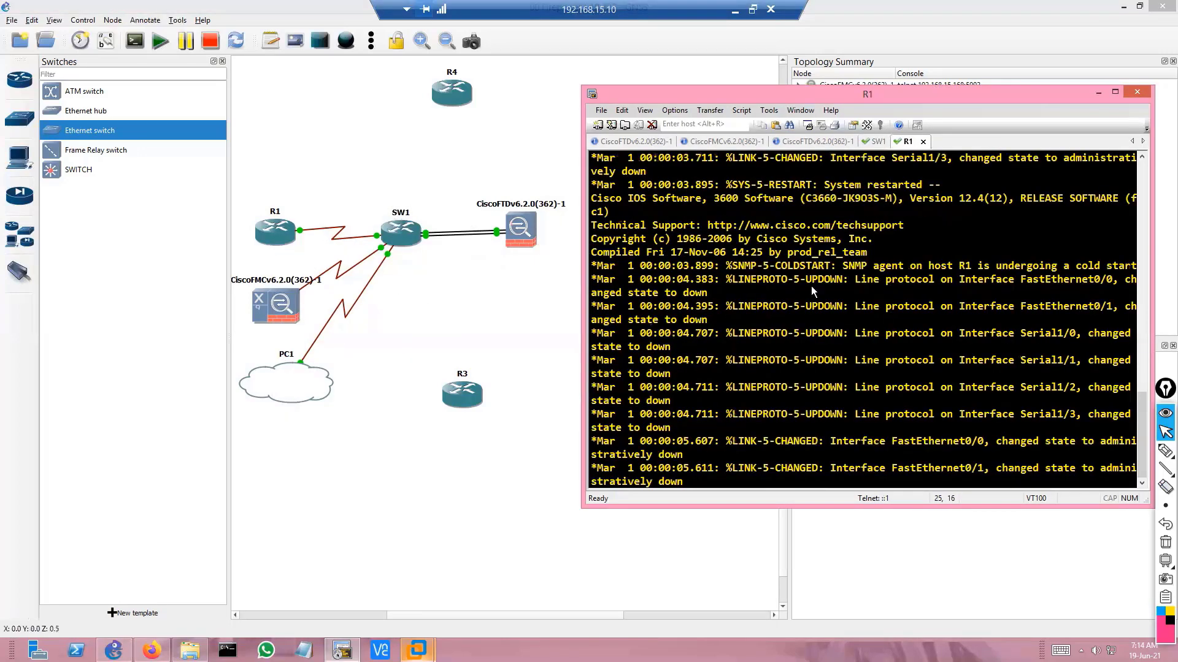
{"action": "key", "text": "Return"}
{"action": "type", "text": "en"}
{"action": "key", "text": "Return"}
{"action": "type", "text": "enable"}
{"action": "key", "text": "Return"}
{"action": "key", "text": "Return"}
{"action": "type", "text": "conf t"}
Step: Begin addressing R1's FastEthernet0/0 with 192.16…, then drag R3 up and right on the canvas
{"action": "key", "text": "Return"}
{"action": "type", "text": "int f0/0"}
{"action": "key", "text": "Return"}
{"action": "type", "text": "ip add"}
{"action": "key", "text": "Tab"}
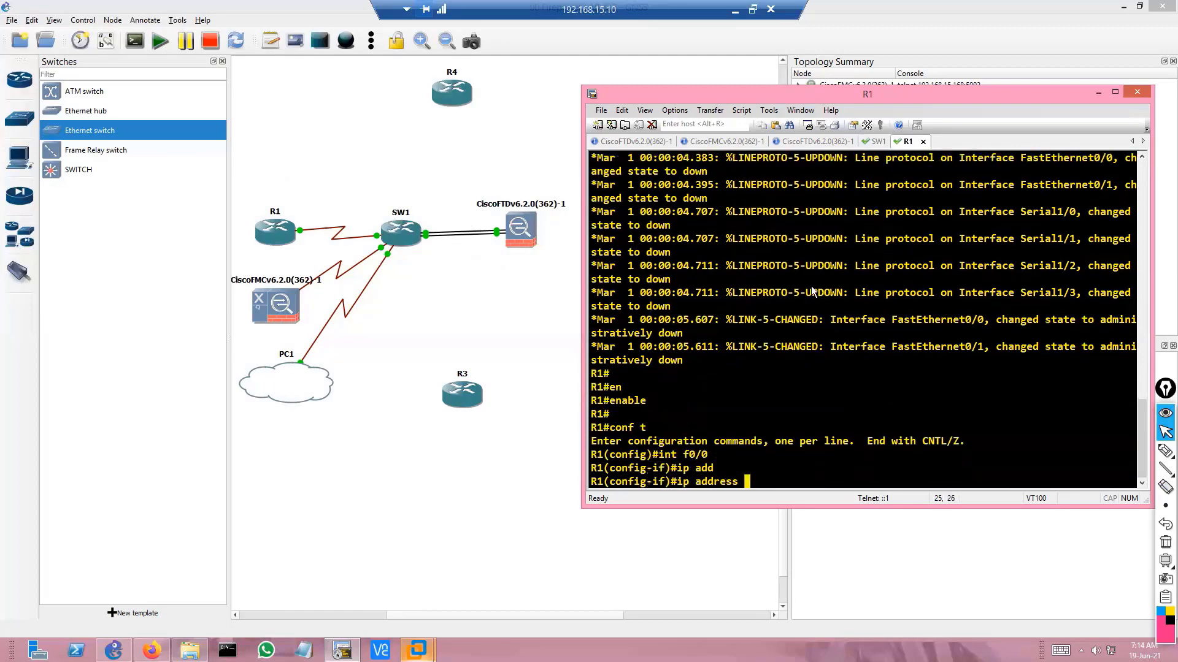
{"action": "type", "text": "192.16"}
{"action": "left_click", "coordinate": [525, 307]}
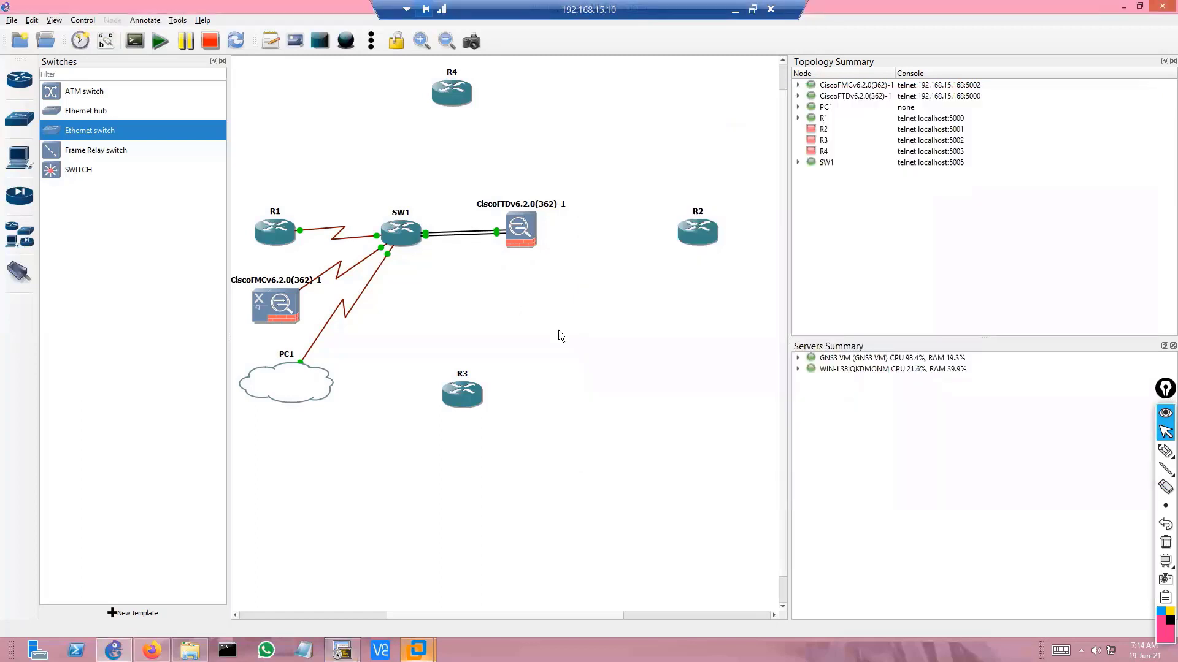
{"action": "left_click_drag", "start_coordinate": [475, 400], "coordinate": [547, 381]}
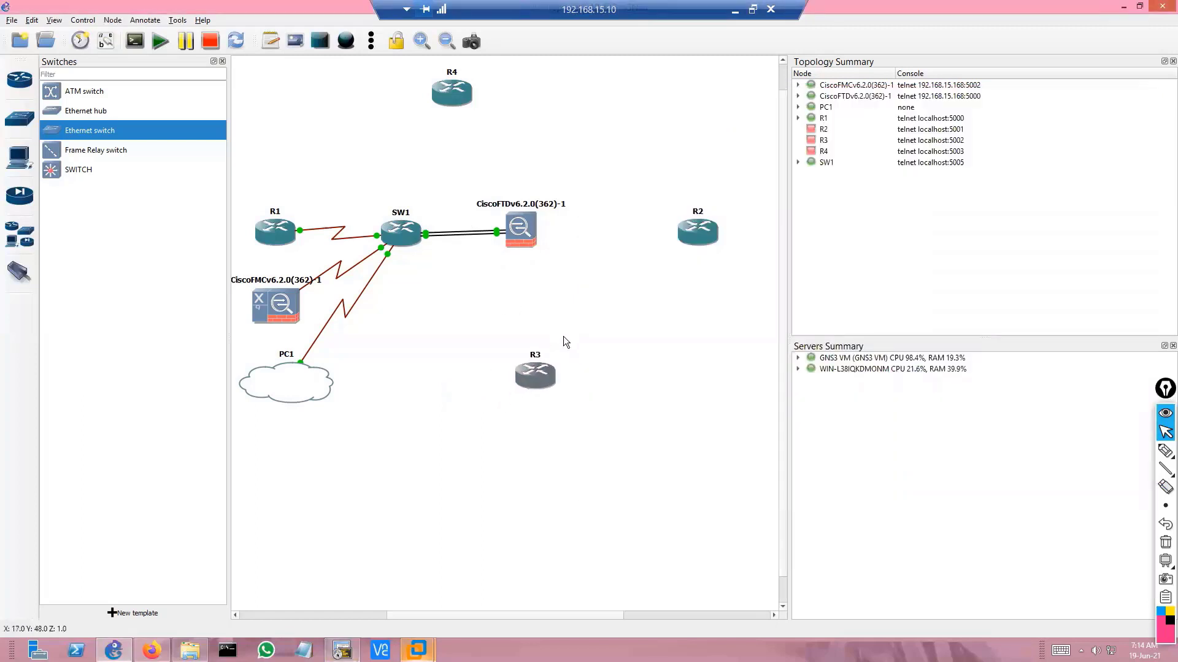
Step: Cable the FTD's Gigabit0/1 to R2's FastEthernet0/0
{"action": "left_click", "coordinate": [19, 271]}
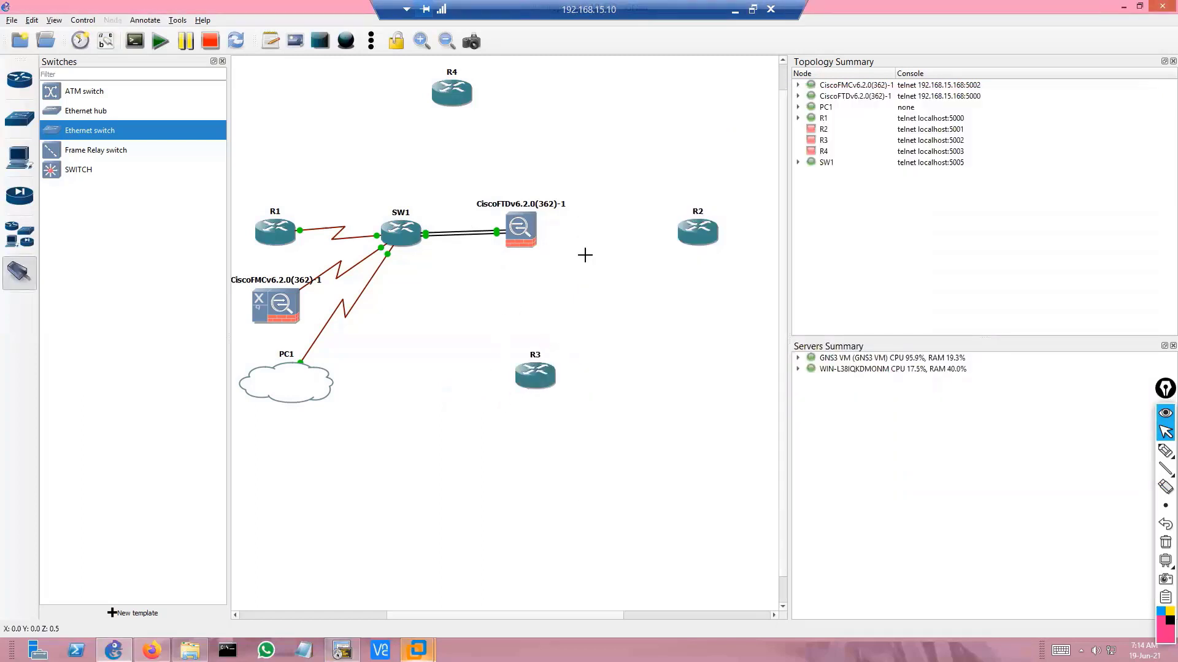
{"action": "left_click", "coordinate": [529, 229]}
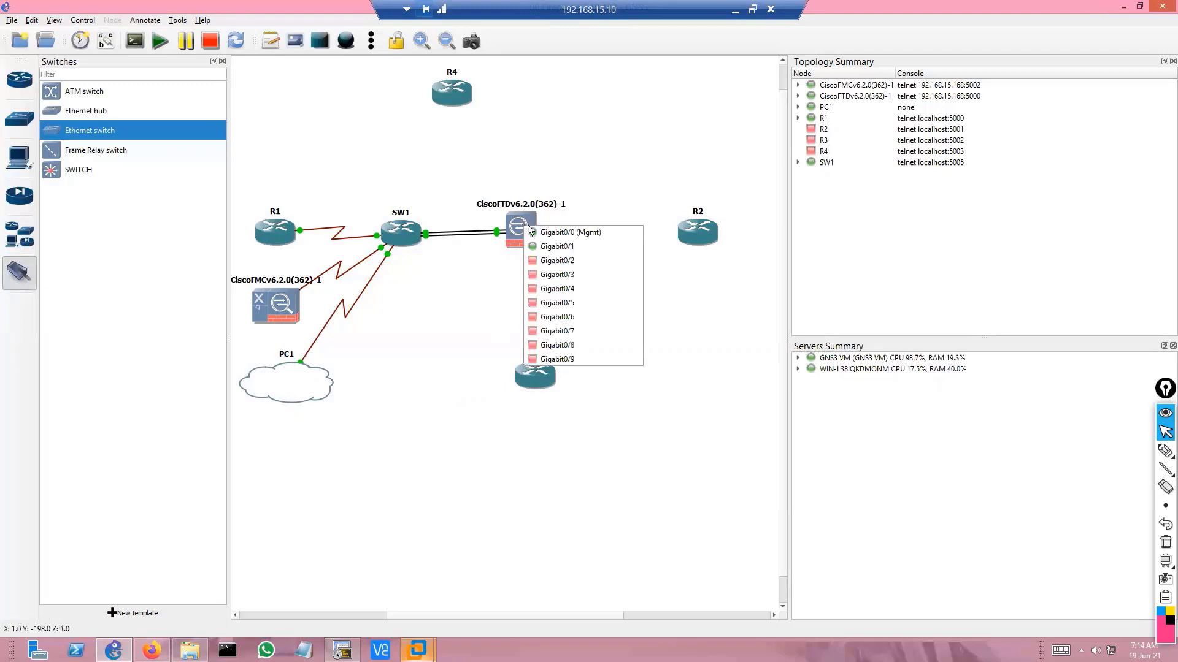
{"action": "left_click", "coordinate": [576, 258]}
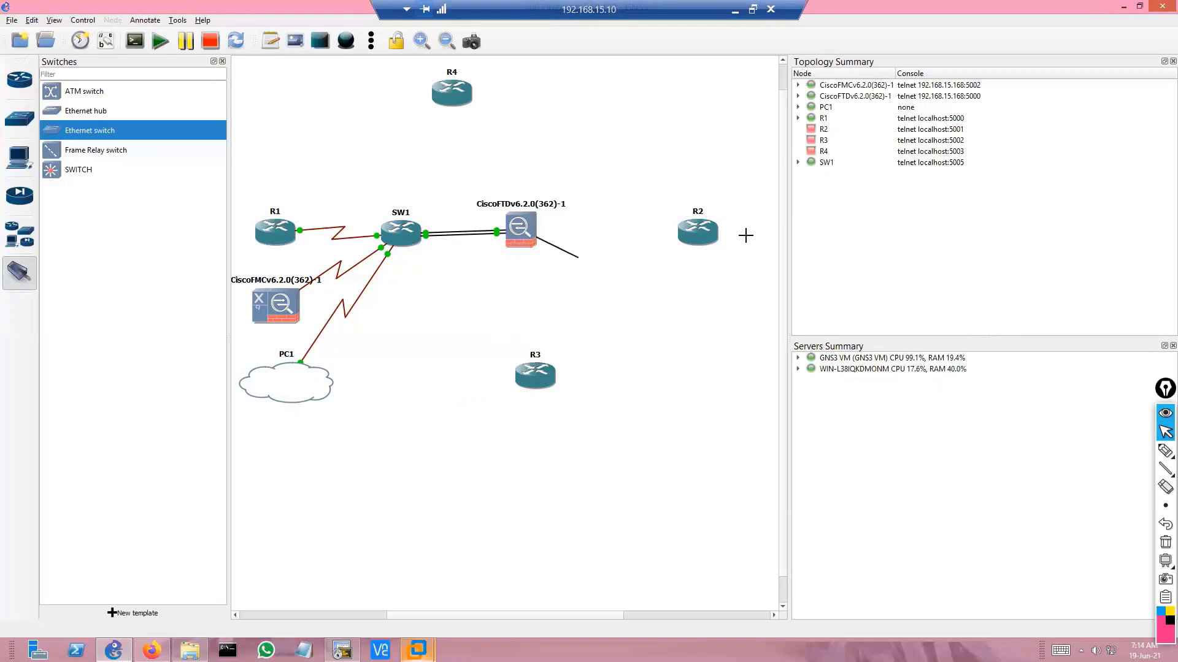
{"action": "left_click", "coordinate": [700, 238]}
{"action": "left_click", "coordinate": [702, 238]}
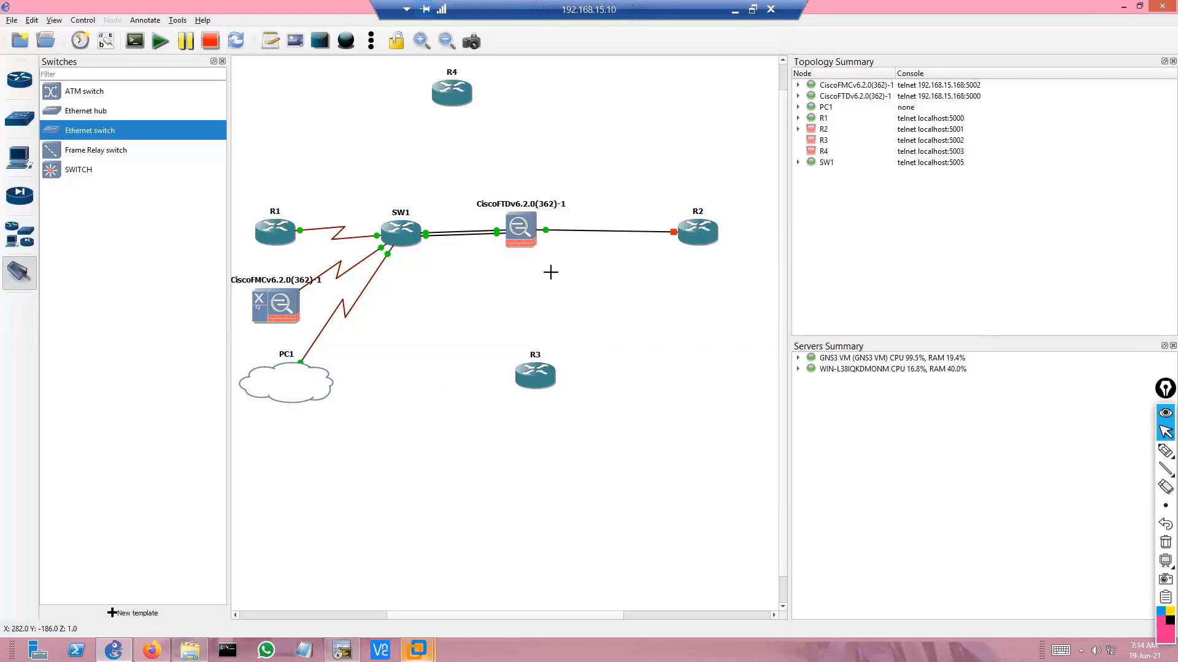
Step: Cable the FTD's Gigabit0/3 to R3's FastEthernet0/0
{"action": "left_click", "coordinate": [522, 245]}
{"action": "left_click", "coordinate": [587, 297]}
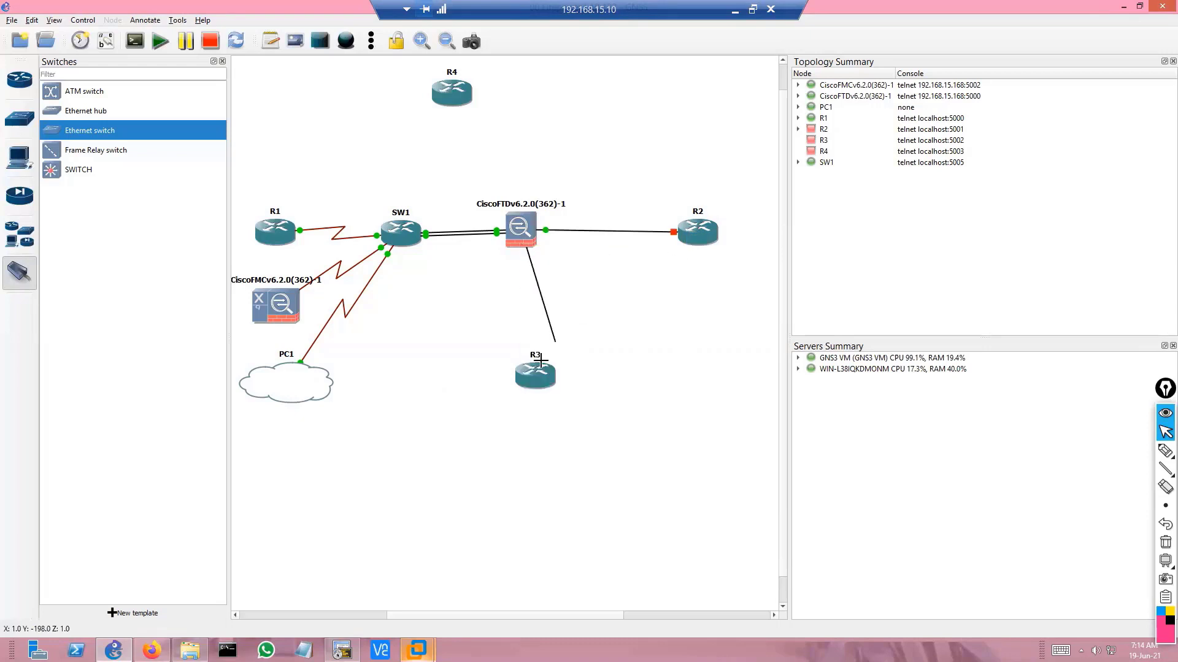
{"action": "left_click", "coordinate": [528, 376]}
{"action": "left_click", "coordinate": [544, 388]}
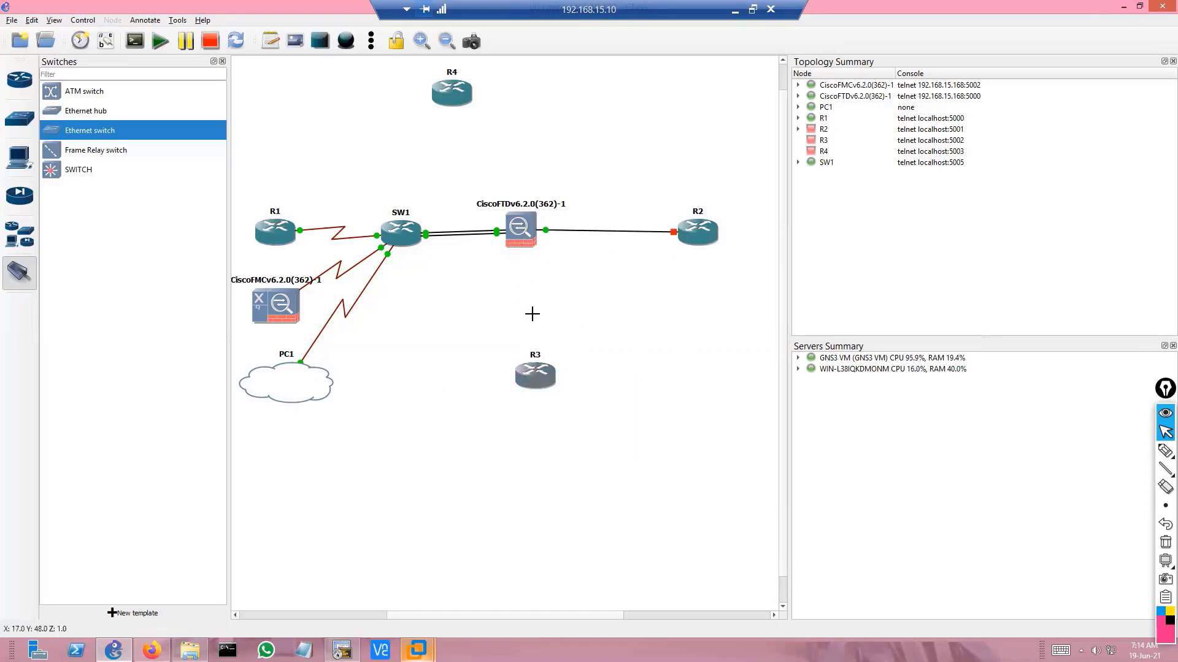
Step: Cable the FTD's Gigabit0/4 to R4's FastEthernet0/0, then move R4 directly above the FTD
{"action": "left_click", "coordinate": [528, 240]}
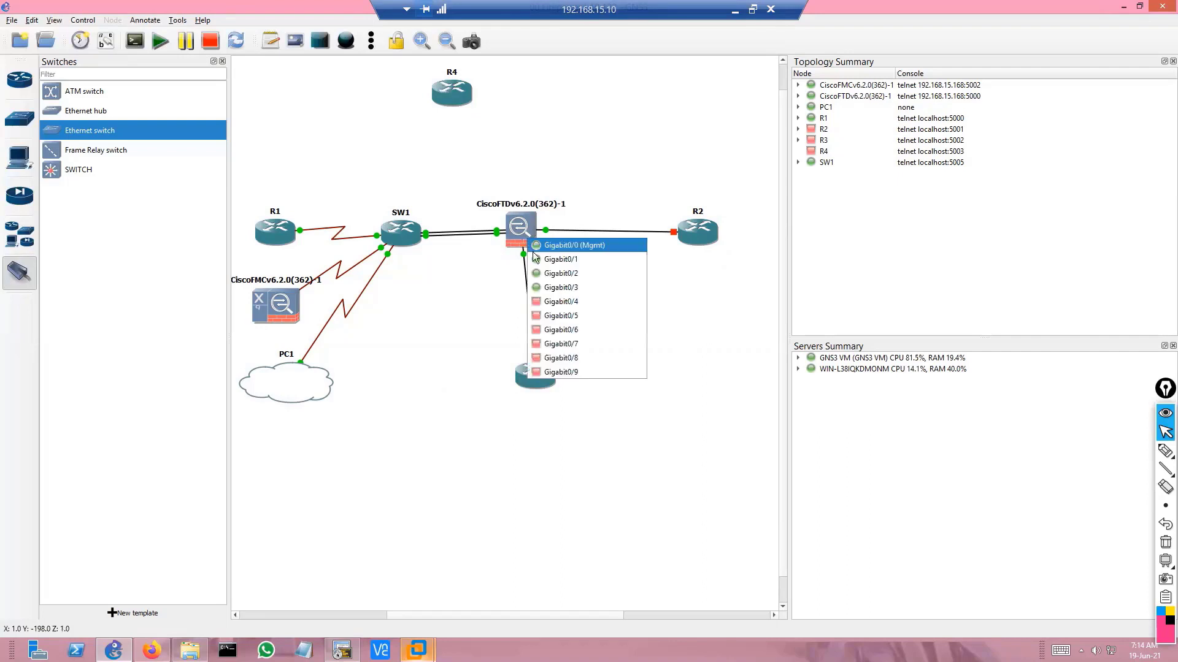
{"action": "left_click", "coordinate": [572, 303]}
{"action": "left_click", "coordinate": [456, 106]}
{"action": "left_click", "coordinate": [468, 116]}
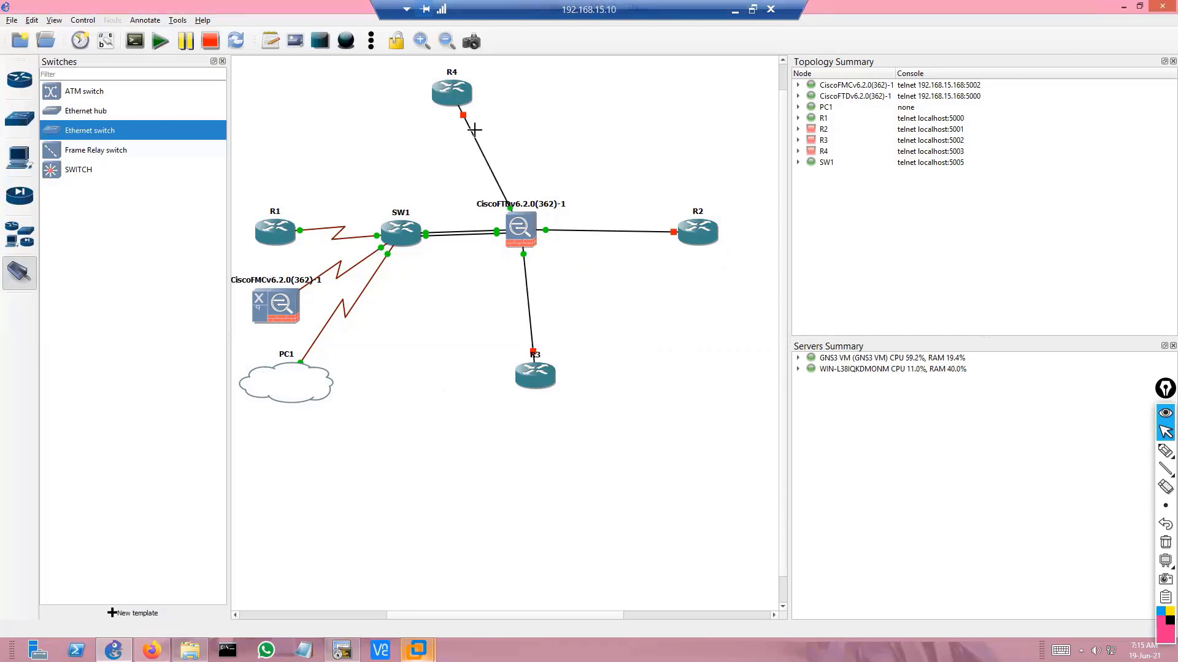
{"action": "key", "text": "Escape"}
{"action": "left_click_drag", "start_coordinate": [447, 92], "coordinate": [746, 443]}
Step: Start routers R2, R3 and R4, then switch to the PC1-Win81 VMware window
{"action": "right_click", "coordinate": [691, 232]}
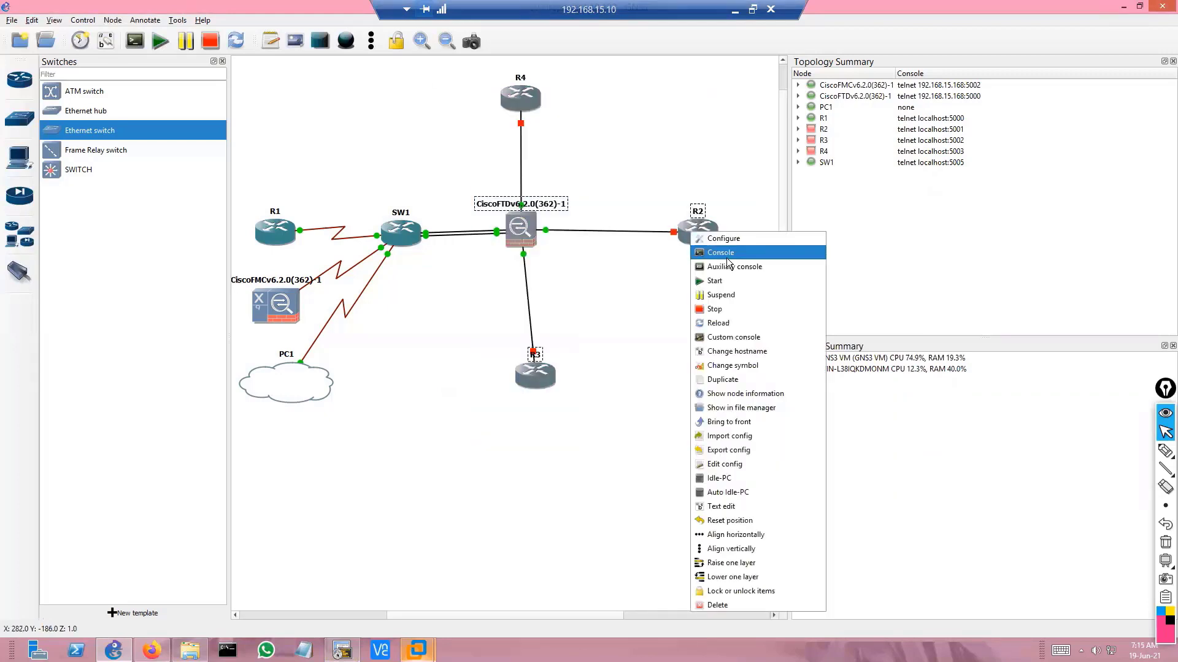
{"action": "left_click", "coordinate": [727, 278]}
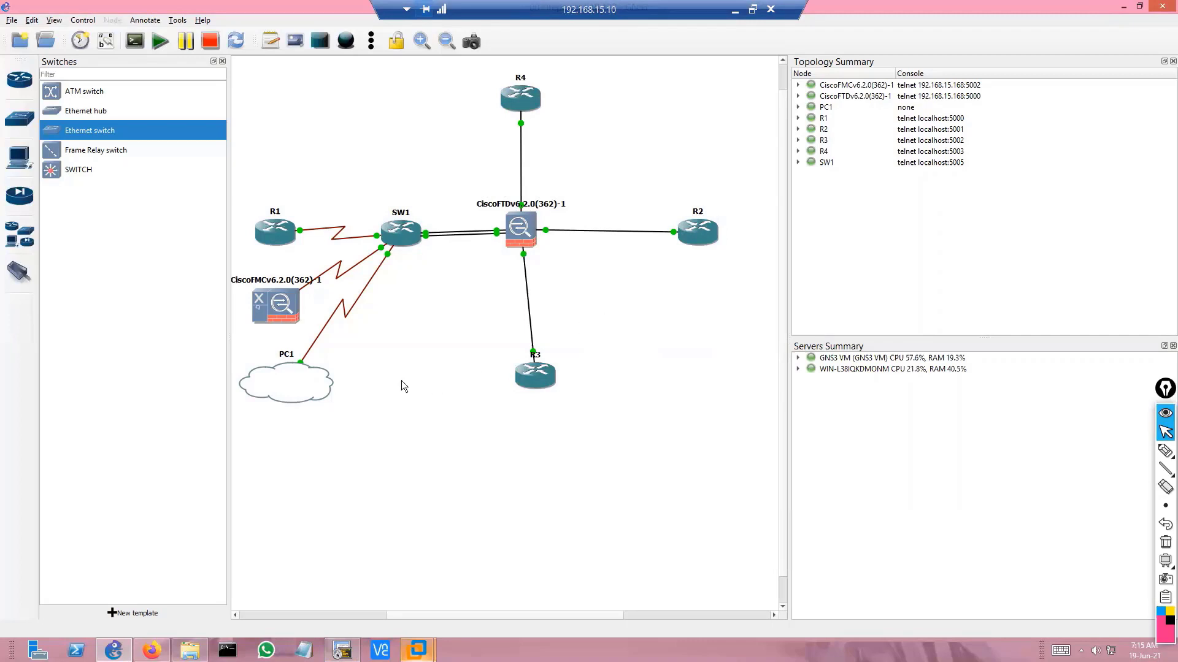
{"action": "double_click", "coordinate": [299, 390]}
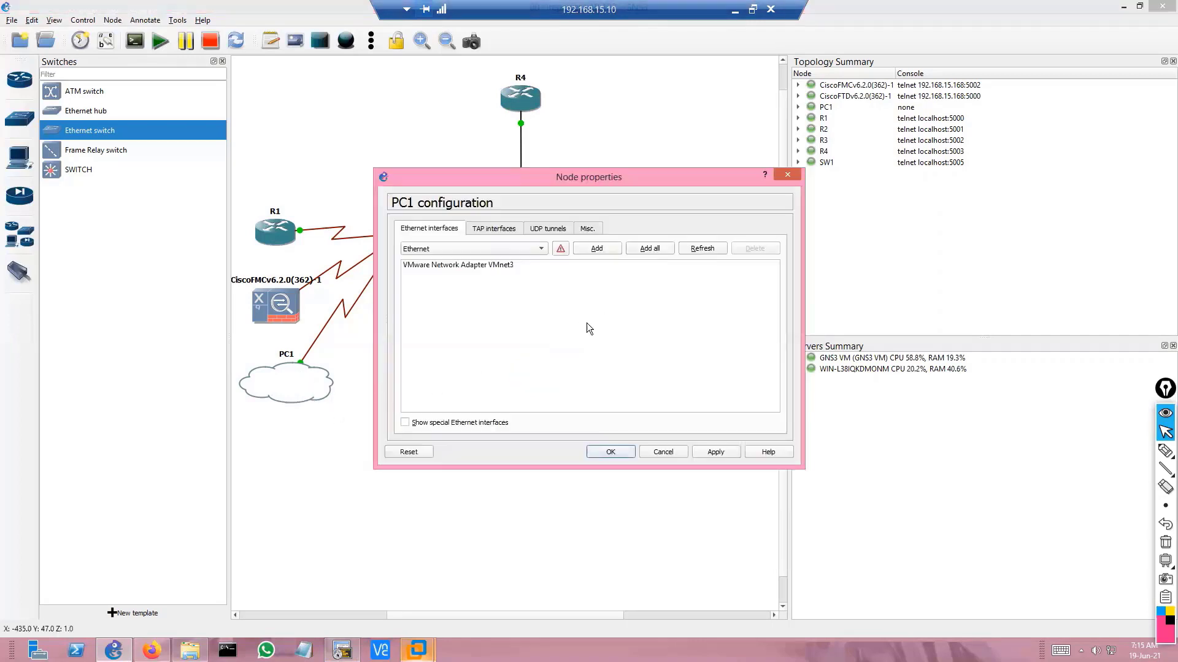
{"action": "left_click", "coordinate": [664, 452]}
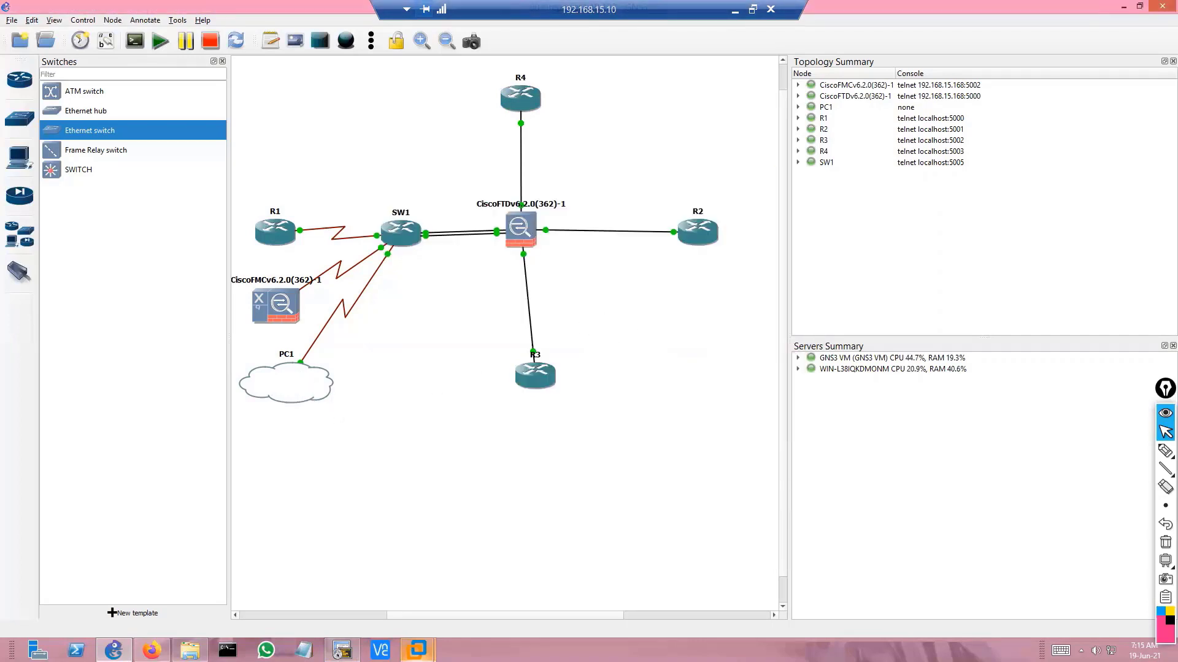
{"action": "left_click", "coordinate": [414, 645]}
{"action": "left_click", "coordinate": [481, 589]}
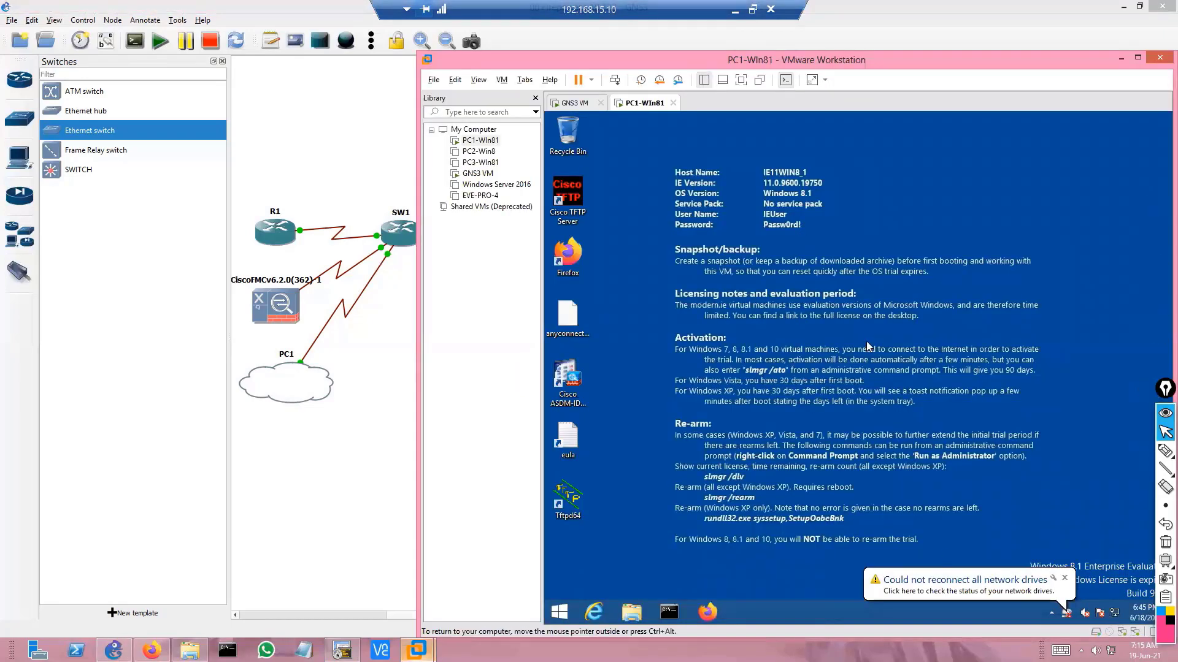
Step: Dismiss the notification and open the VM's adapter list via Network and Sharing Center
{"action": "left_click", "coordinate": [1064, 578]}
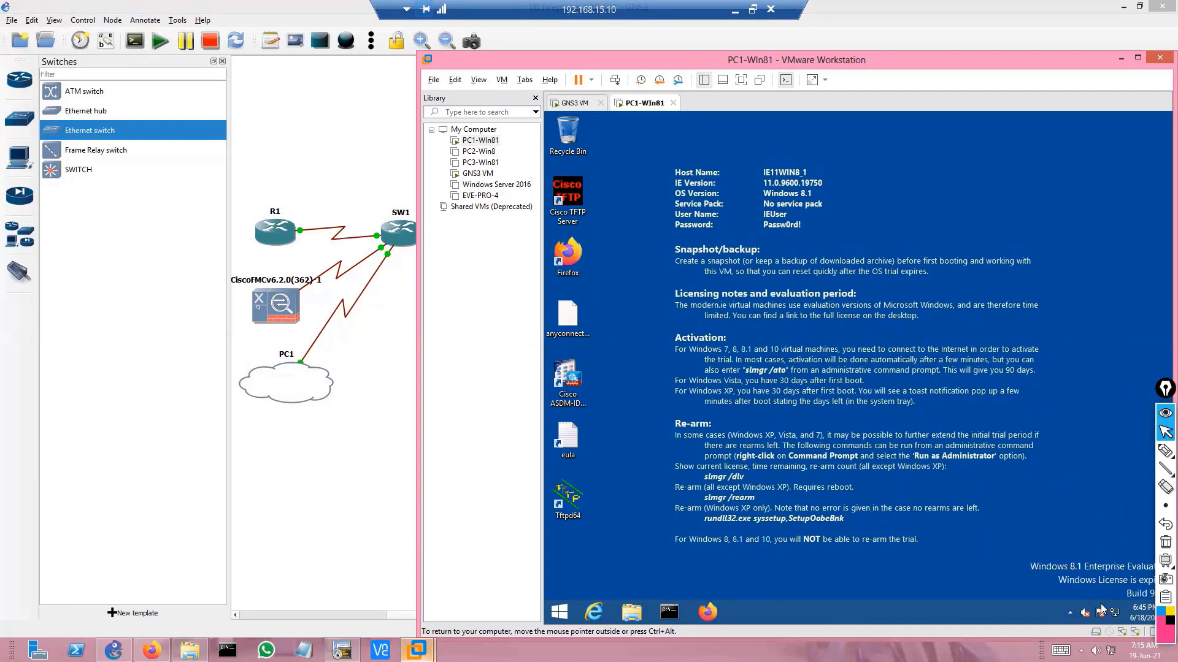
{"action": "right_click", "coordinate": [1115, 614]}
{"action": "left_click", "coordinate": [1105, 604]}
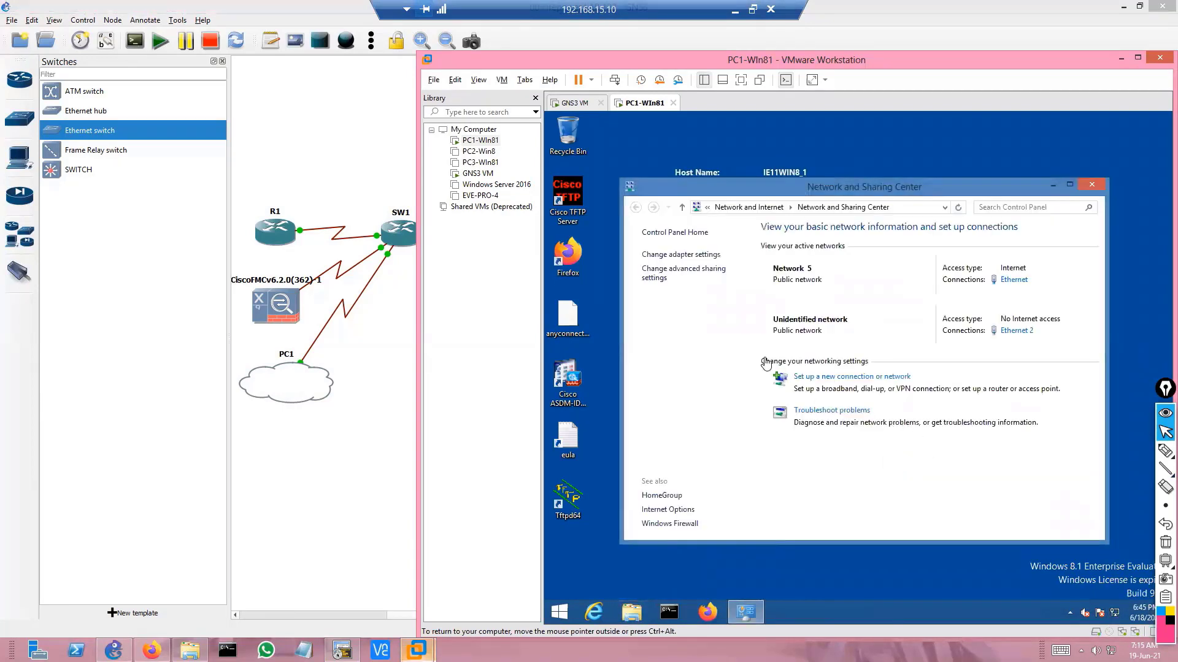
{"action": "left_click", "coordinate": [699, 255]}
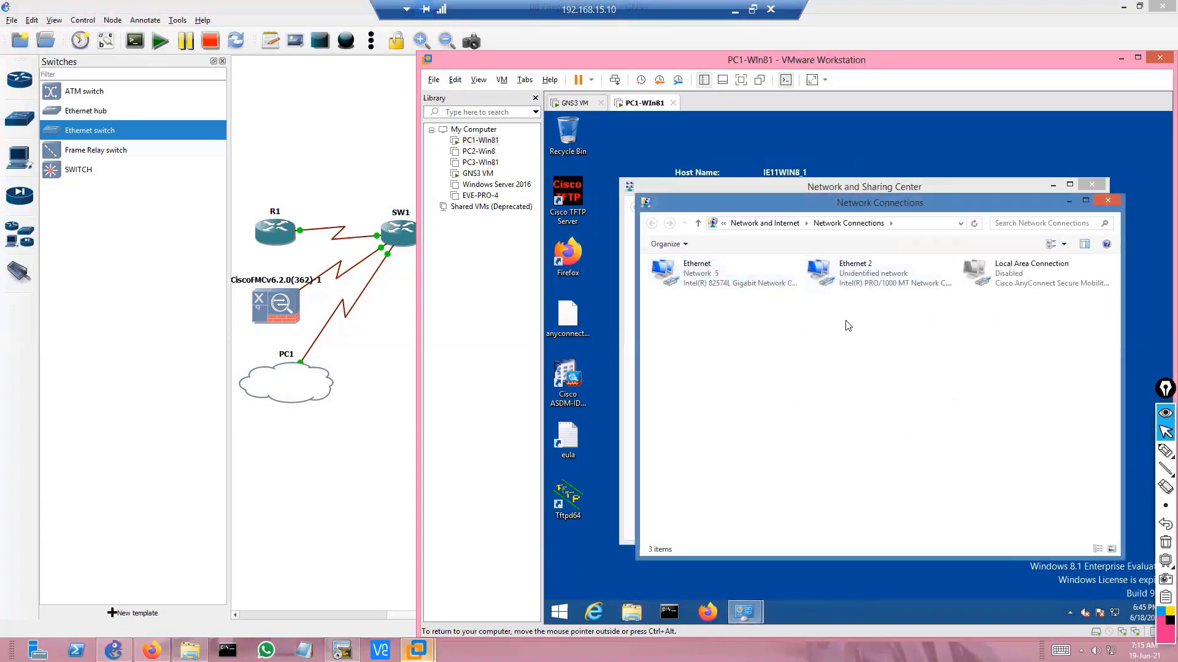
Step: View the Ethernet adapter's status details, noting IPv4 address 192.168.15.169
{"action": "left_click", "coordinate": [724, 288]}
{"action": "right_click", "coordinate": [724, 287]}
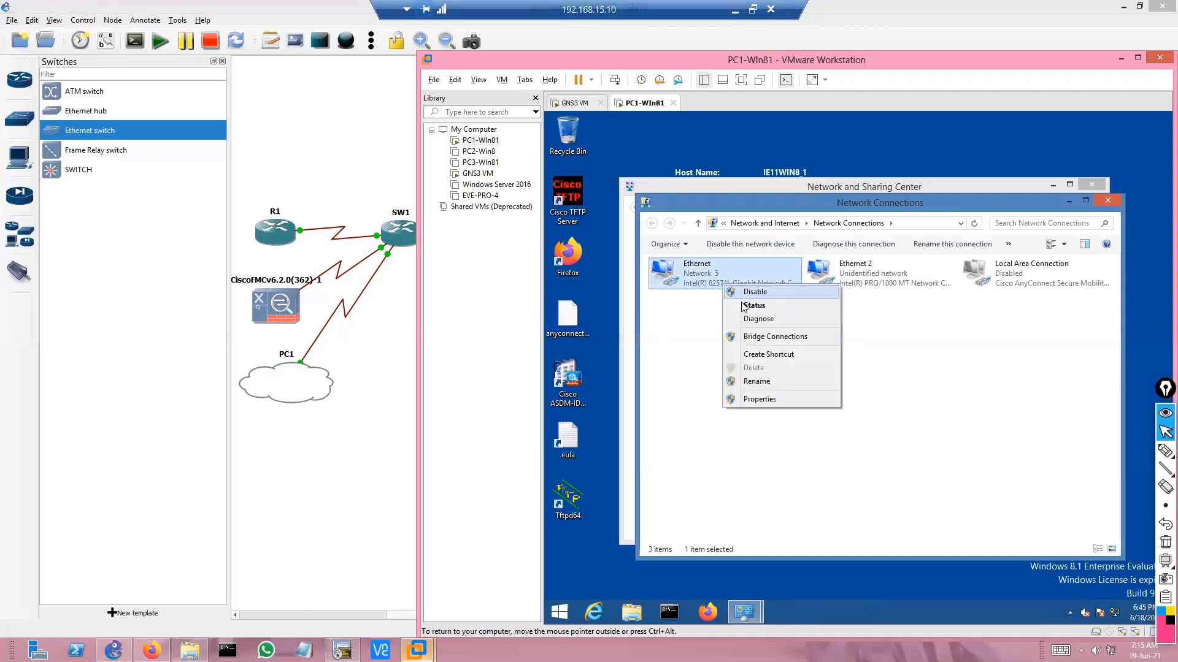
{"action": "left_click", "coordinate": [743, 305]}
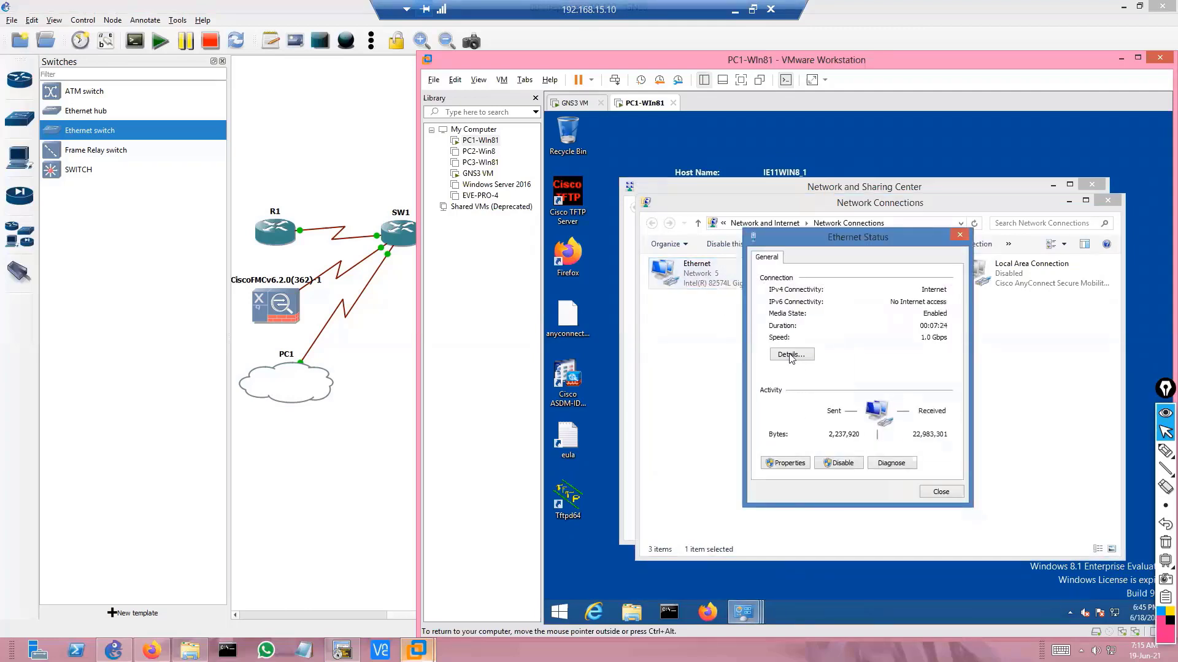
{"action": "left_click", "coordinate": [789, 354]}
{"action": "left_click", "coordinate": [895, 346]}
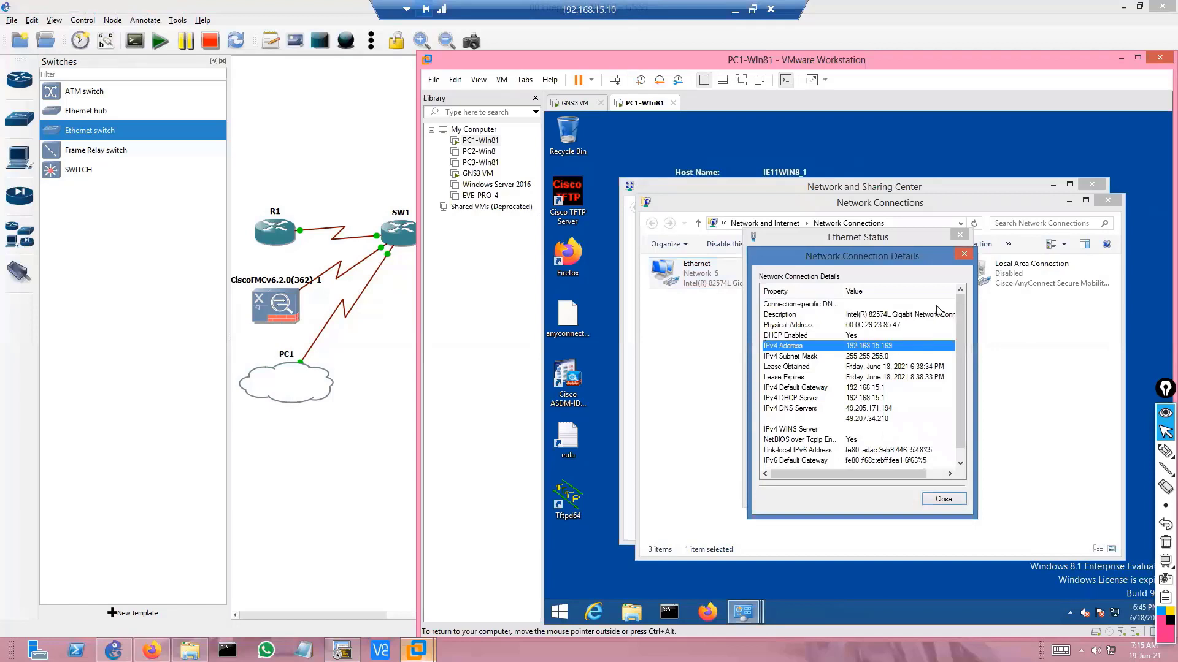
{"action": "left_click", "coordinate": [966, 254]}
Step: Check Ethernet 2's details: IPv4 192.168.1.5, default gateway 192.168.1.10 and DNS server
{"action": "left_click", "coordinate": [960, 235]}
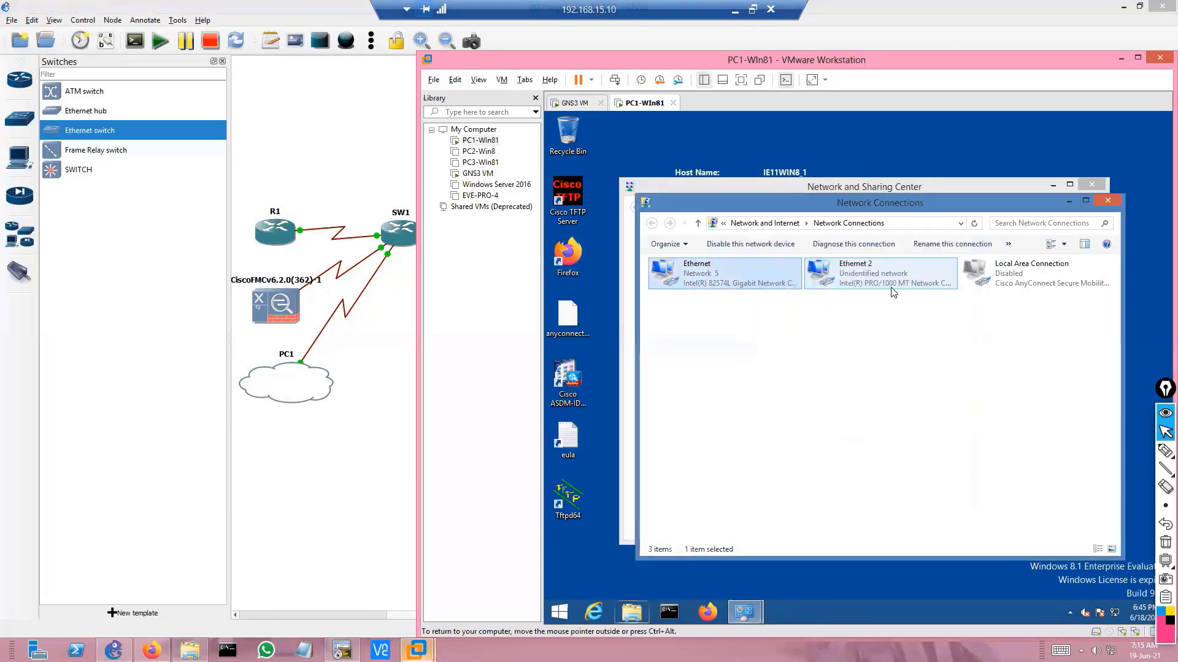
{"action": "right_click", "coordinate": [891, 285]}
{"action": "left_click", "coordinate": [922, 310]}
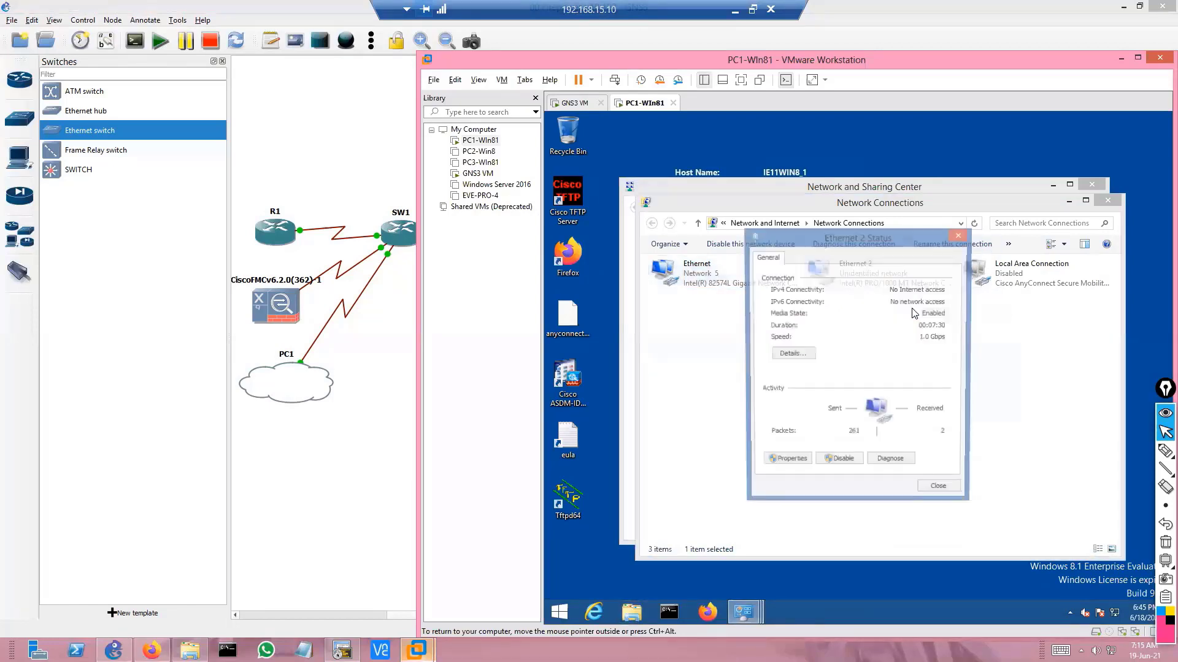
{"action": "left_click", "coordinate": [790, 355]}
{"action": "left_click", "coordinate": [877, 348]}
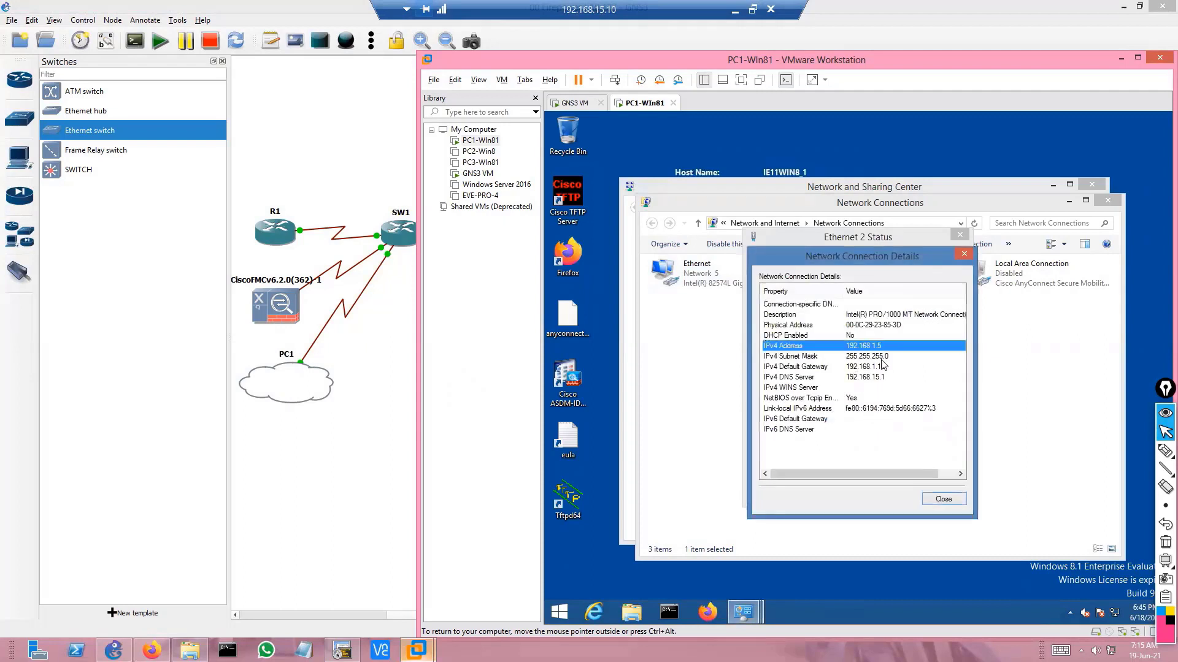
{"action": "left_click", "coordinate": [885, 367]}
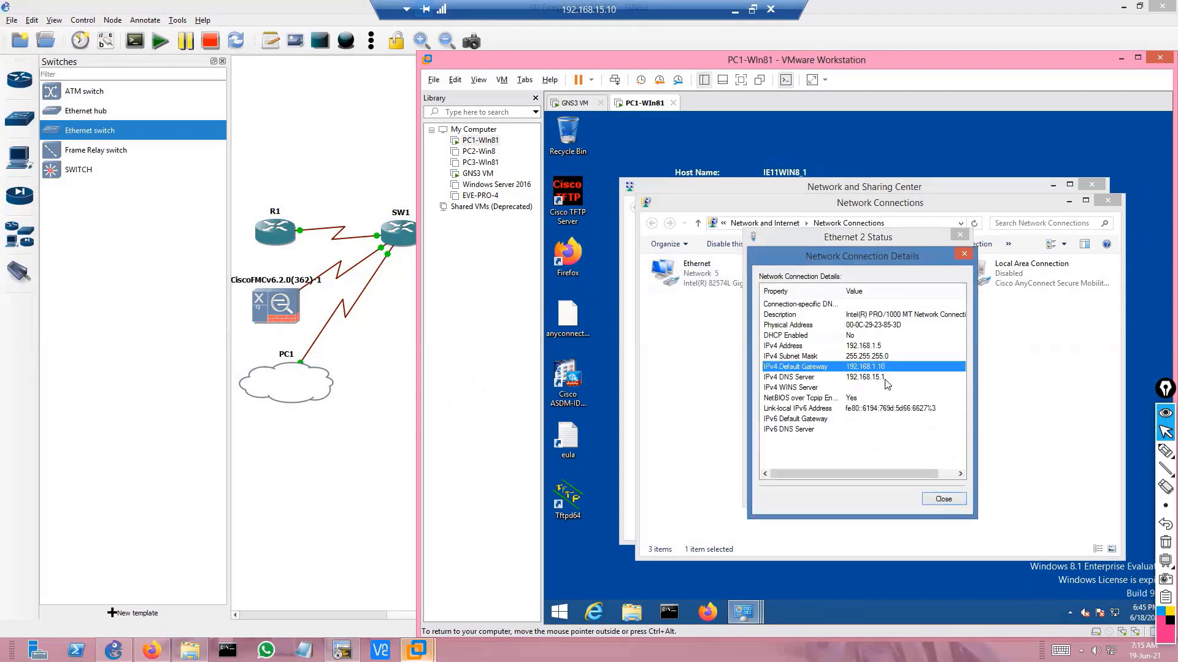
{"action": "left_click", "coordinate": [878, 346]}
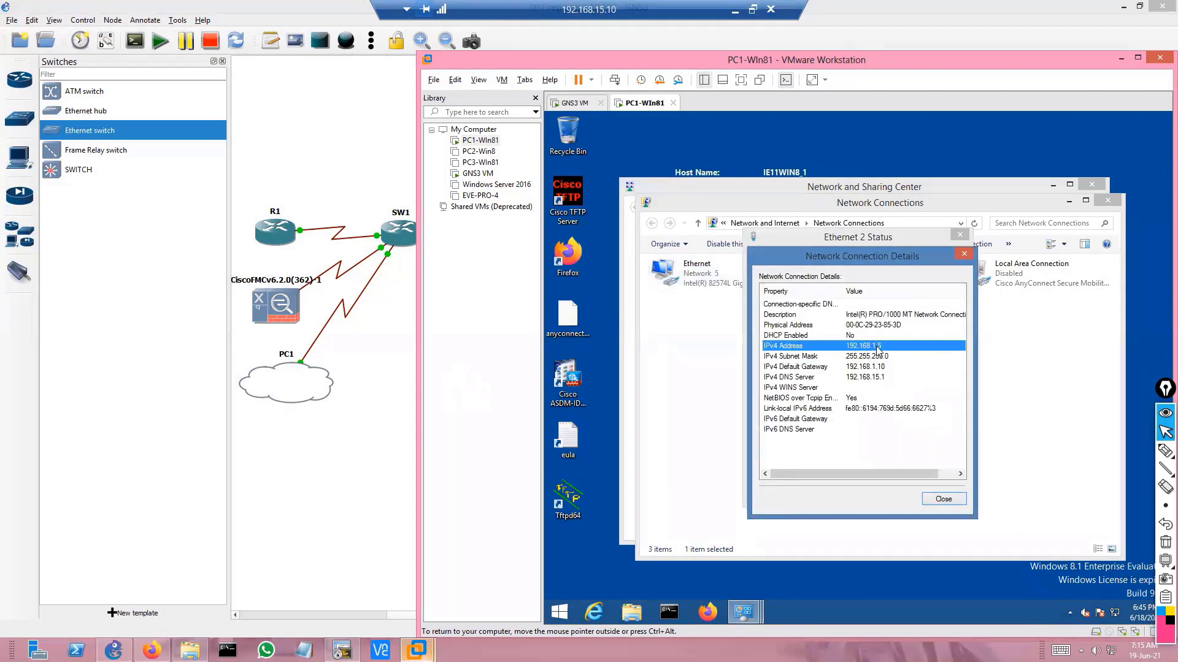
{"action": "left_click", "coordinate": [884, 368]}
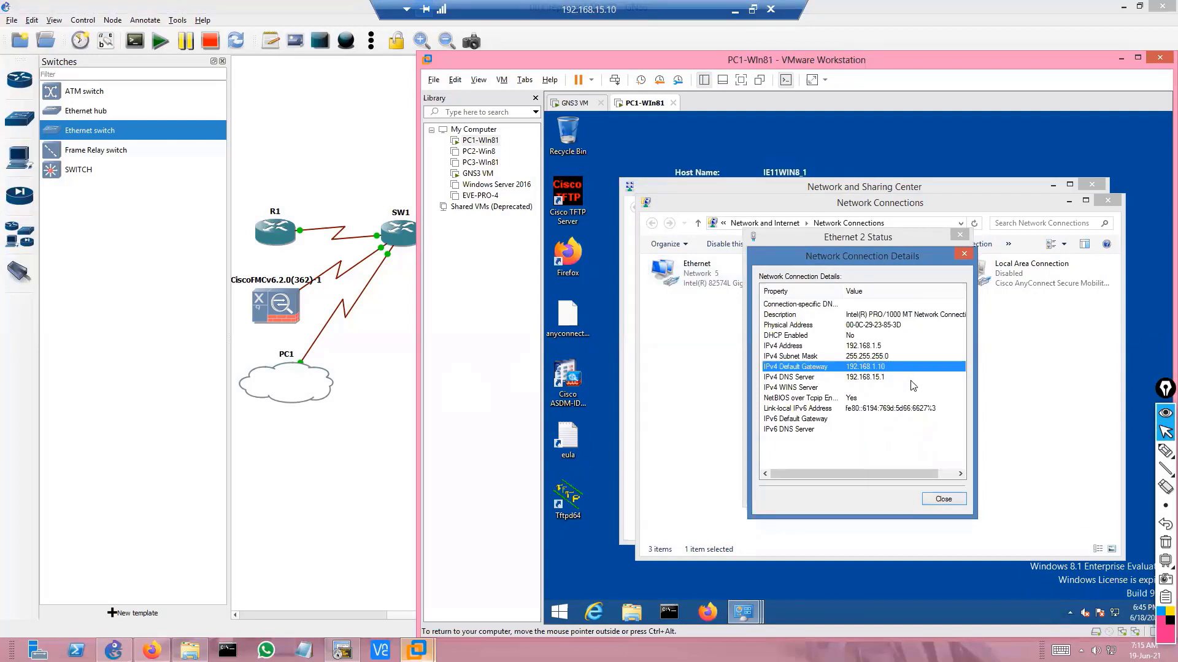
{"action": "left_click", "coordinate": [877, 379]}
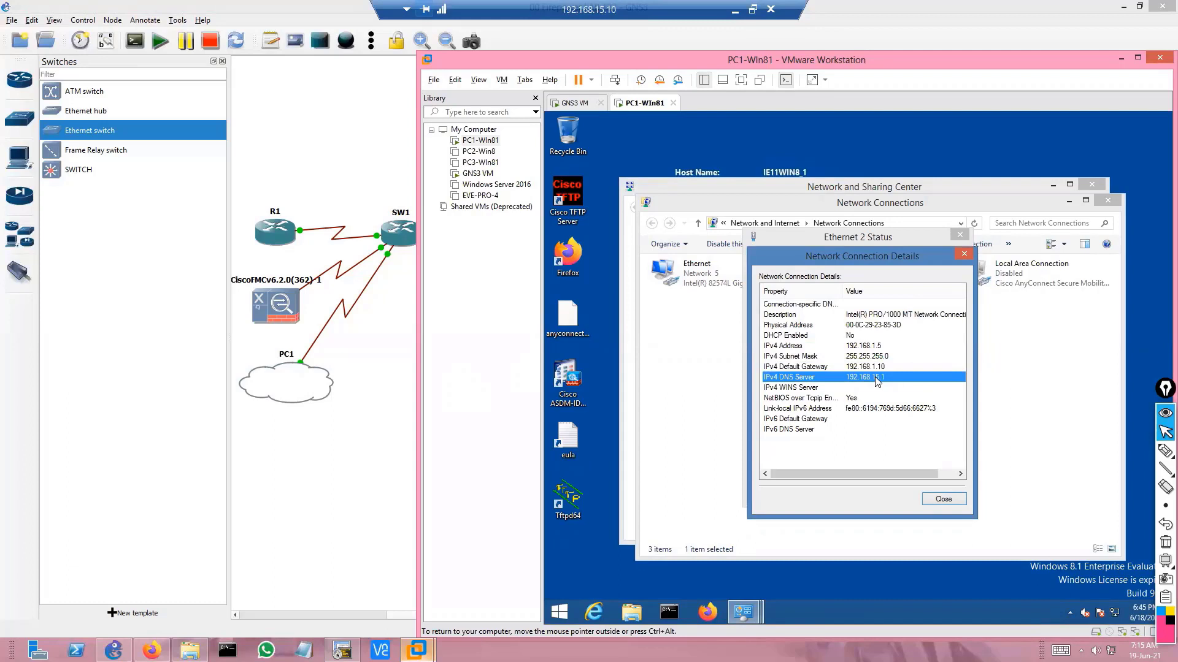
Step: Close the Ethernet 2 dialogs and disable the Ethernet adapter
{"action": "left_click", "coordinate": [934, 501]}
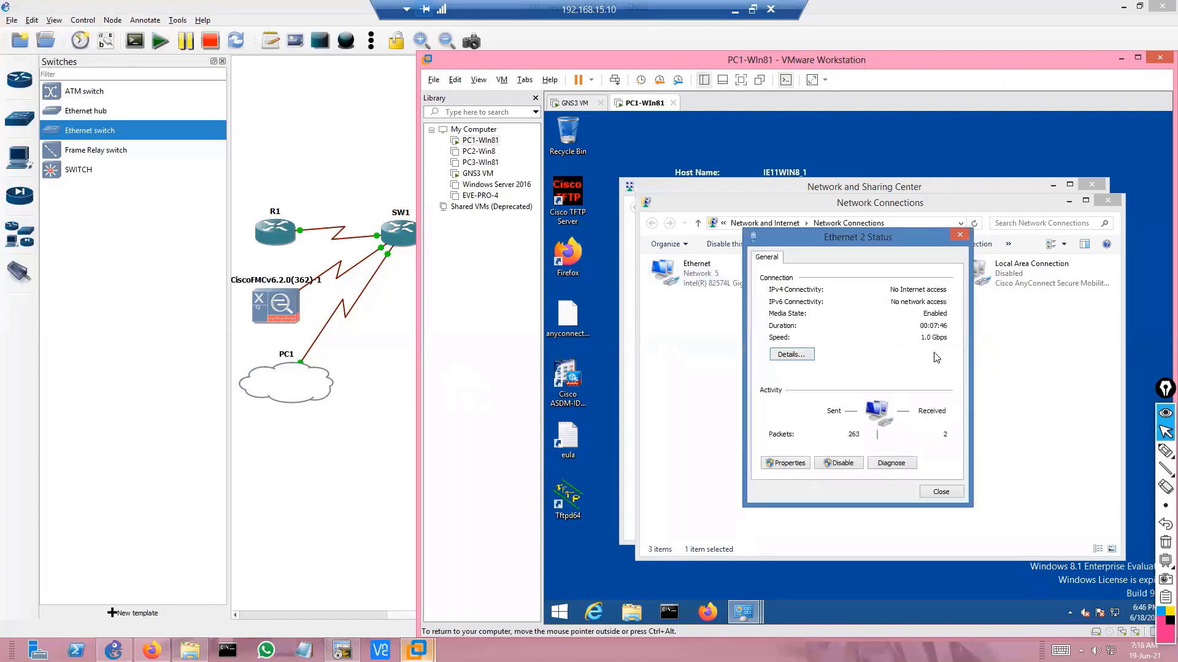
{"action": "left_click", "coordinate": [960, 237]}
{"action": "right_click", "coordinate": [694, 282]}
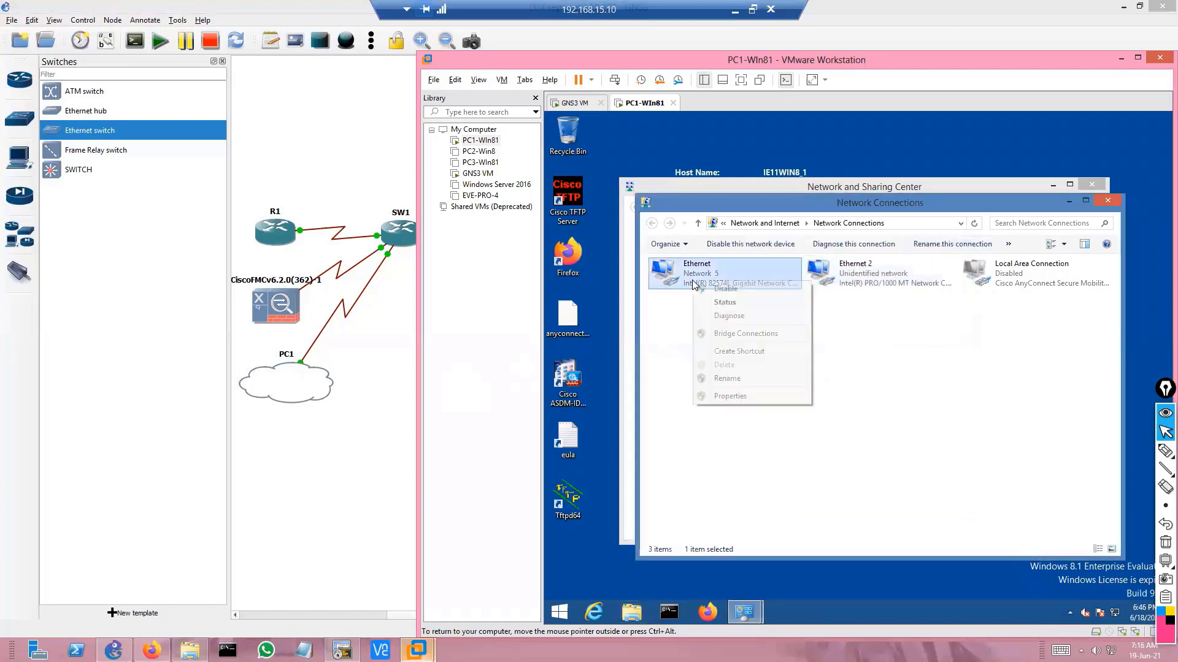
{"action": "left_click", "coordinate": [716, 293]}
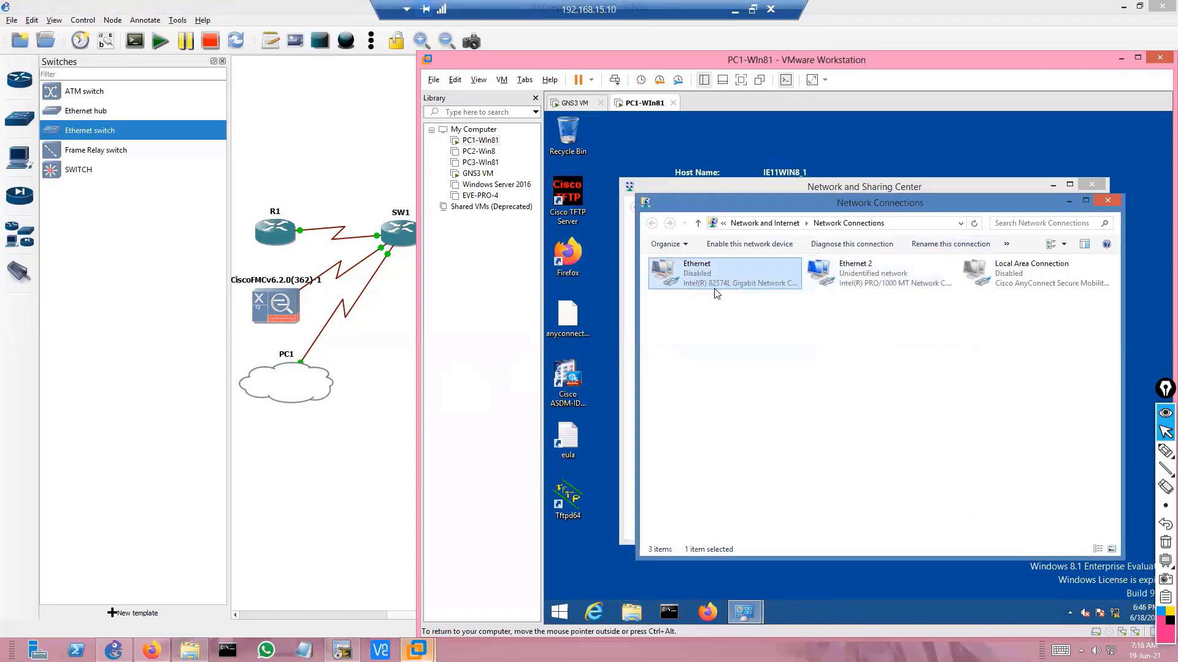
{"action": "right_click", "coordinate": [646, 102]}
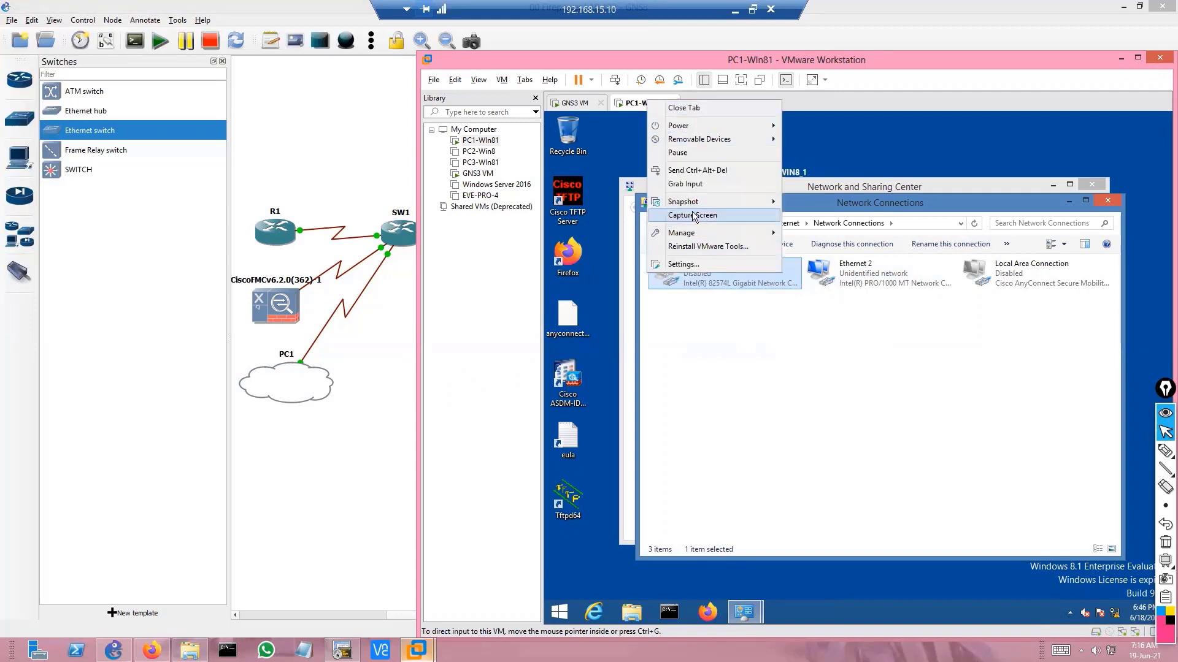
{"action": "left_click", "coordinate": [693, 263]}
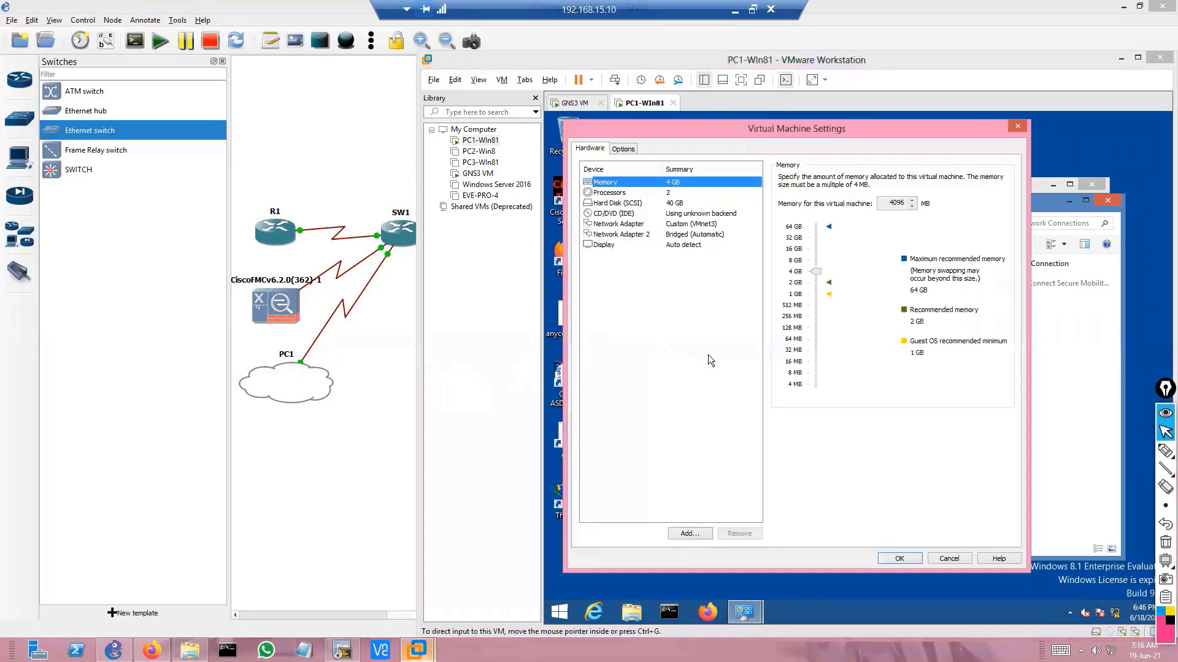
{"action": "left_click", "coordinate": [679, 227]}
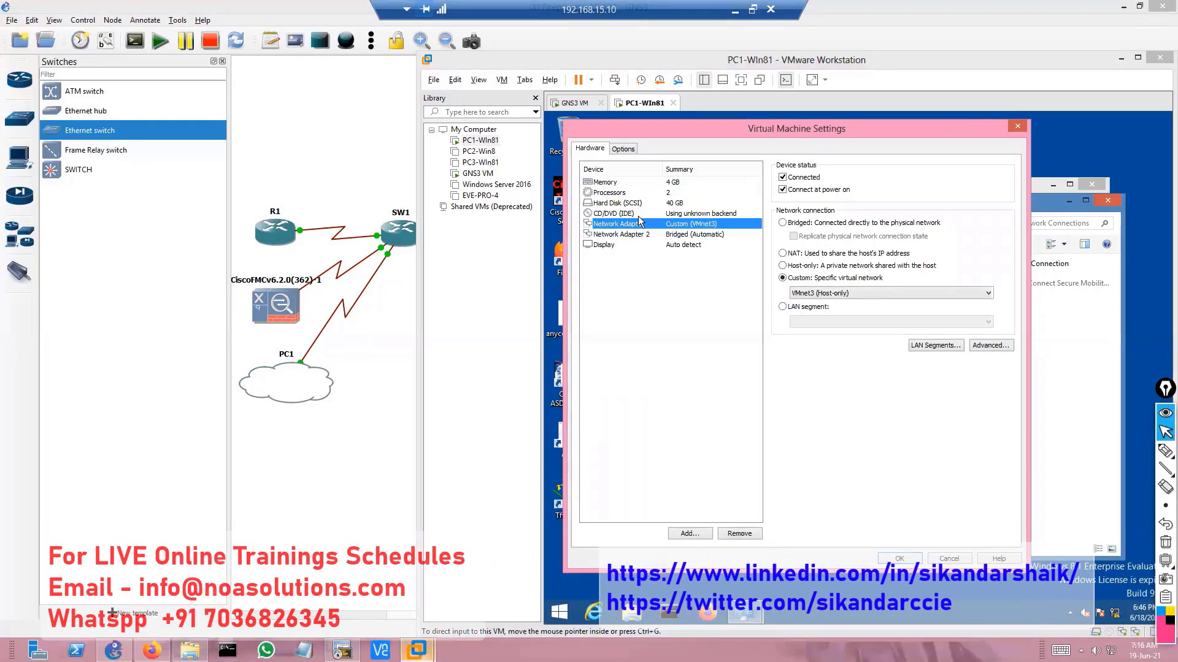
{"action": "left_click", "coordinate": [693, 237]}
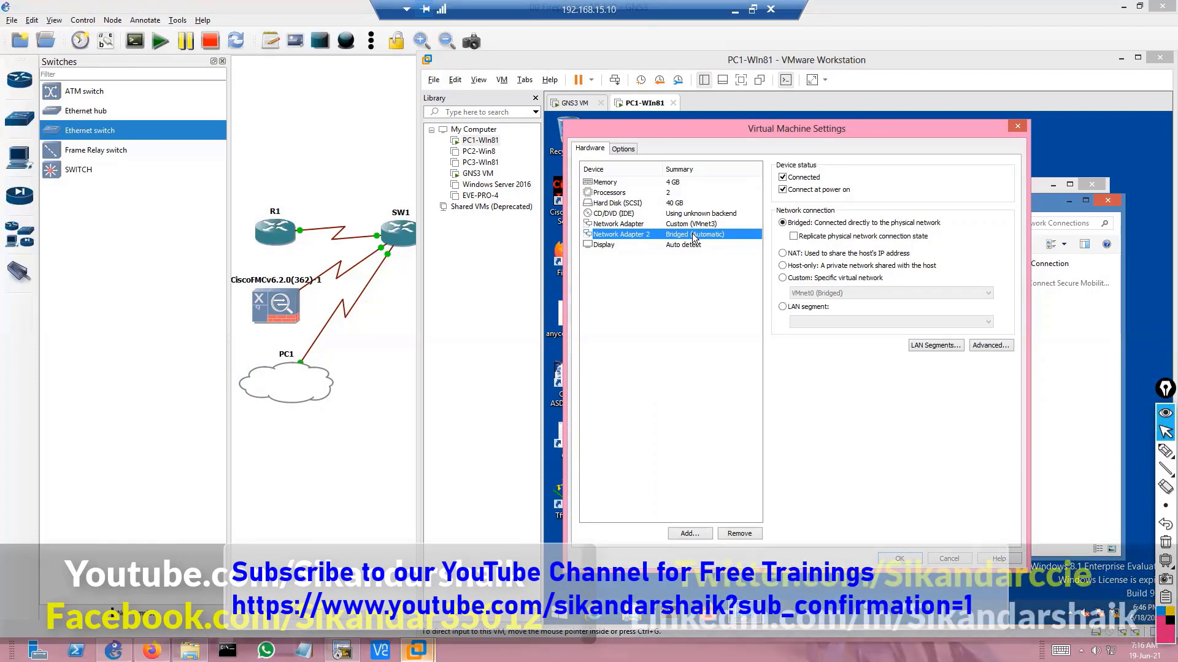
{"action": "left_click", "coordinate": [945, 558]}
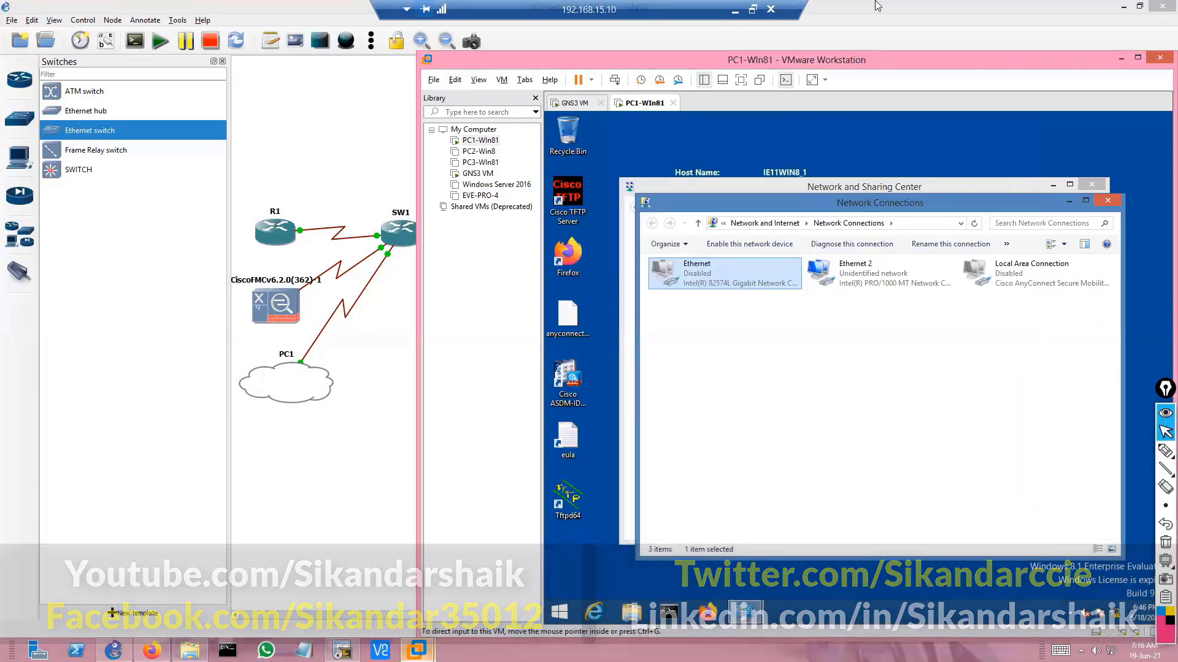